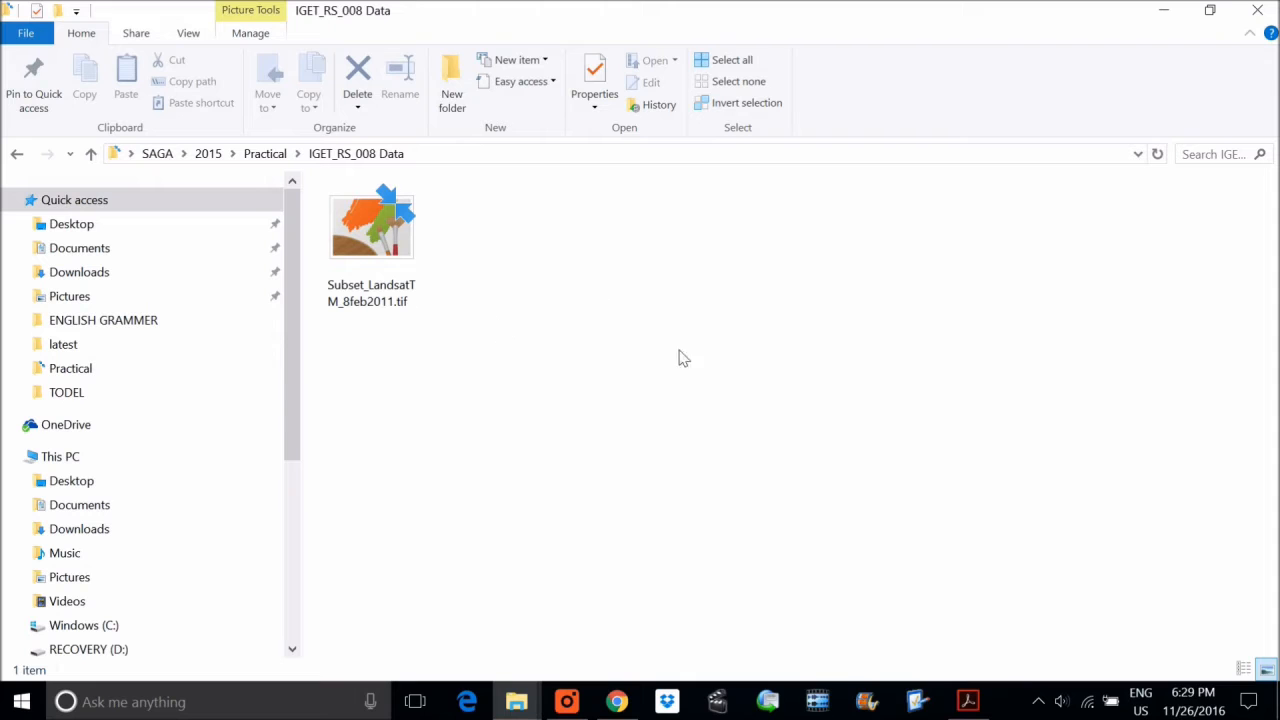
Copy the path of the IGET_RS_008 Data folder, then switch to SAGA and start it with an empty project.
{"action": "left_click", "coordinate": [540, 154]}
{"action": "key", "text": "ctrl+c"}
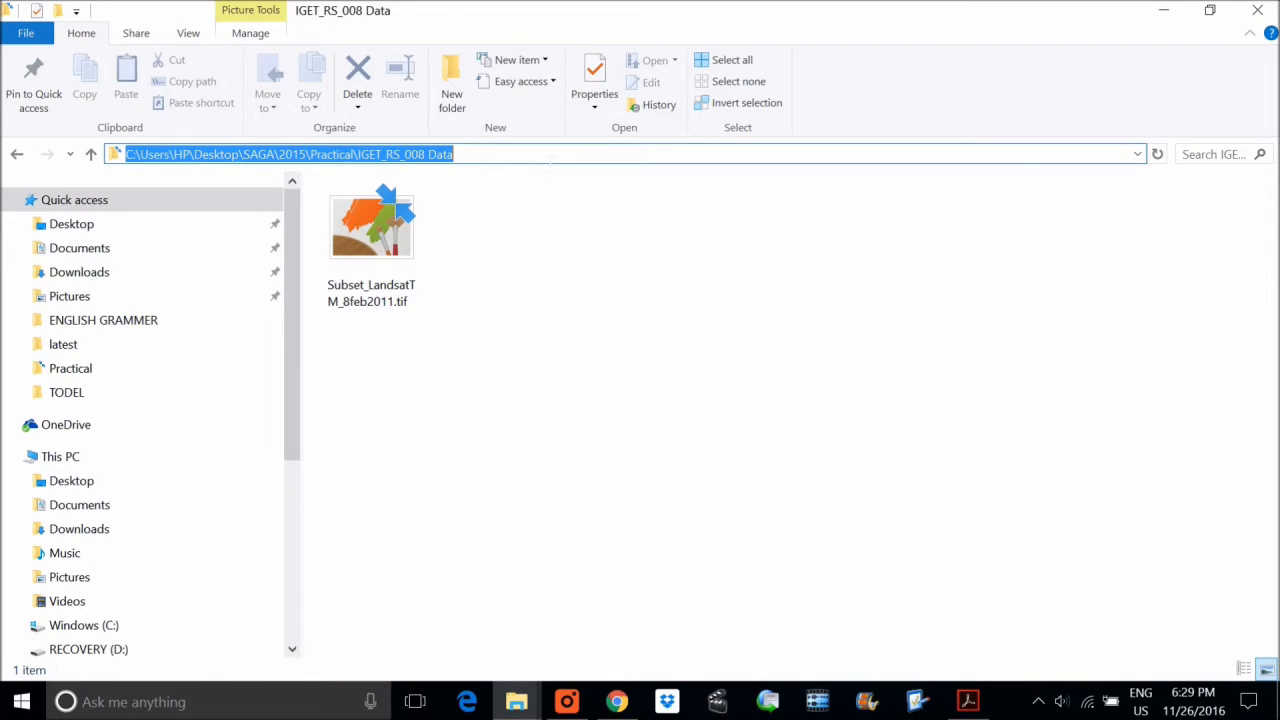
{"action": "left_click", "coordinate": [1277, 704]}
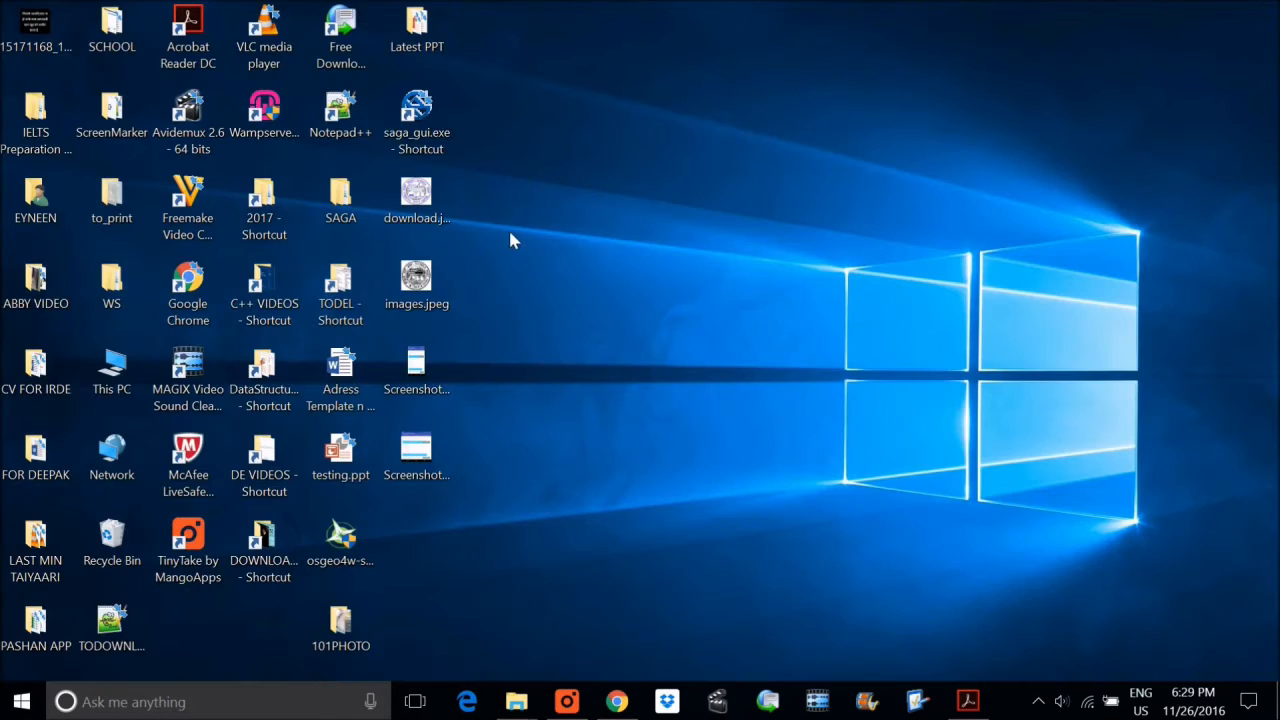
{"action": "left_click", "coordinate": [418, 118]}
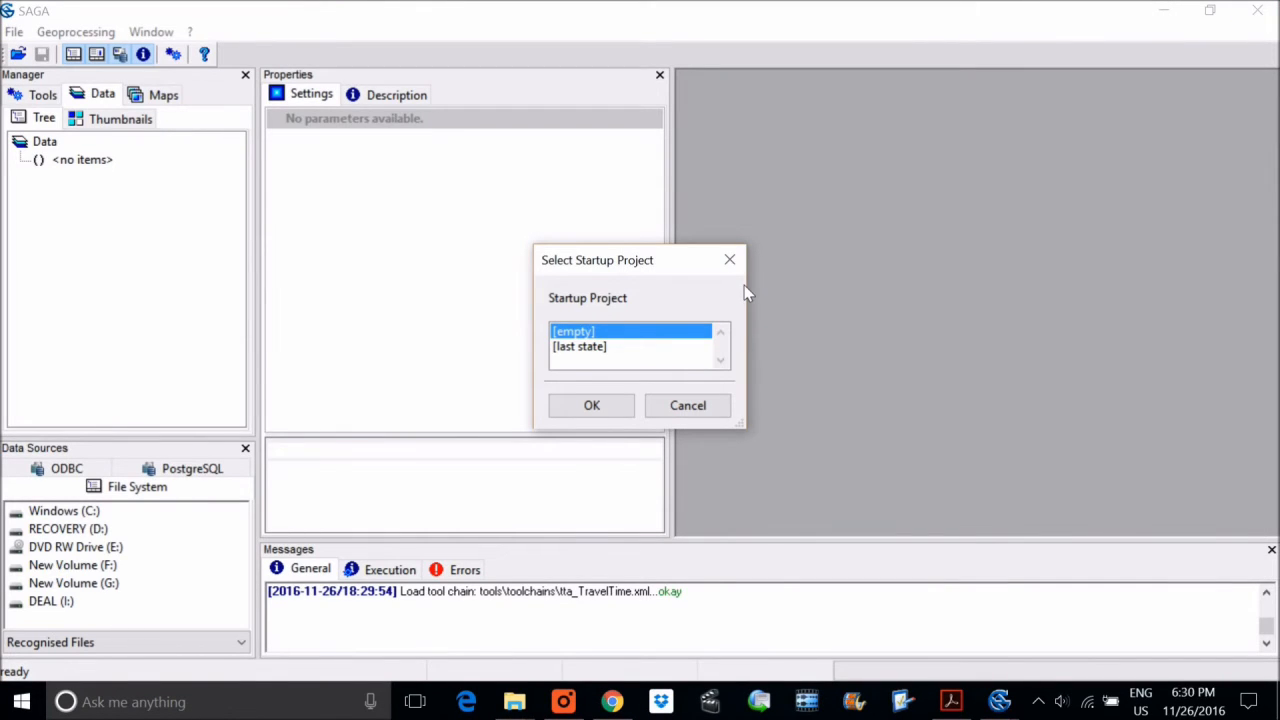
{"action": "left_click", "coordinate": [606, 406]}
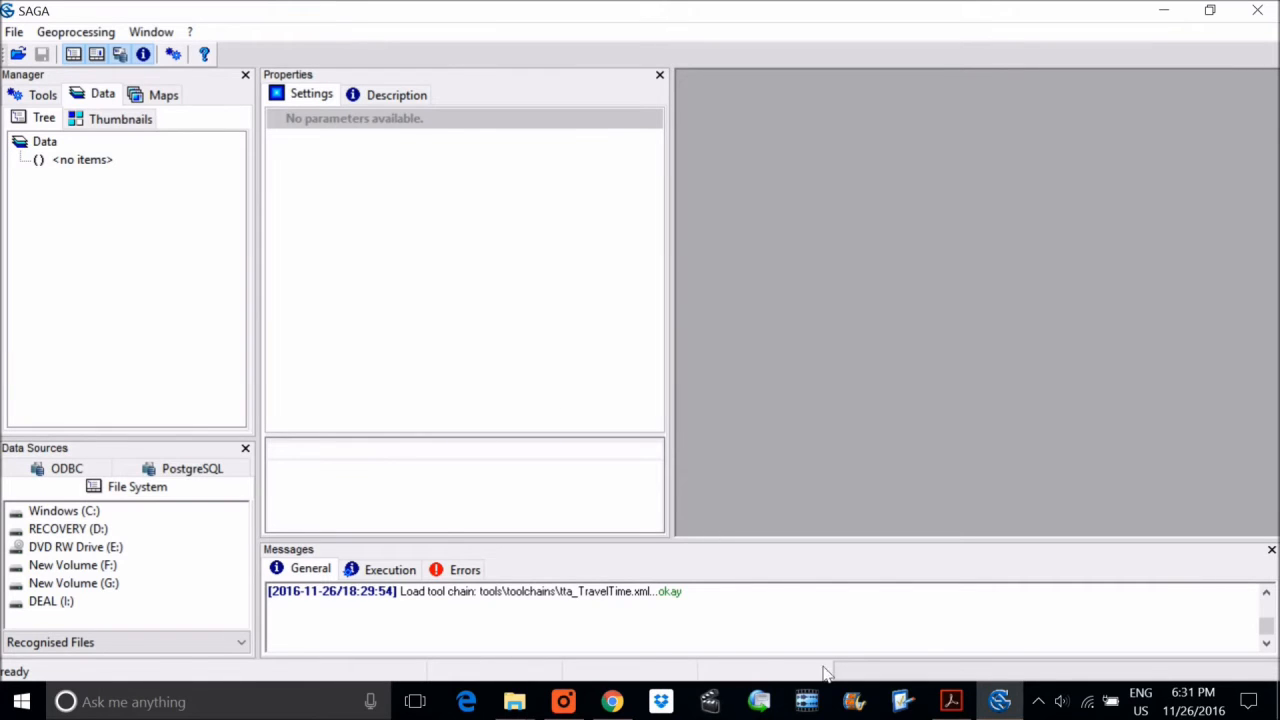
Load all bands of Subset_LandsatTM_8feb2011.tif from the IGET_RS_008 Data folder and widen the data tree so the full grid names fit.
{"action": "left_click", "coordinate": [12, 32]}
{"action": "left_click", "coordinate": [30, 54]}
{"action": "key", "text": "ctrl+v"}
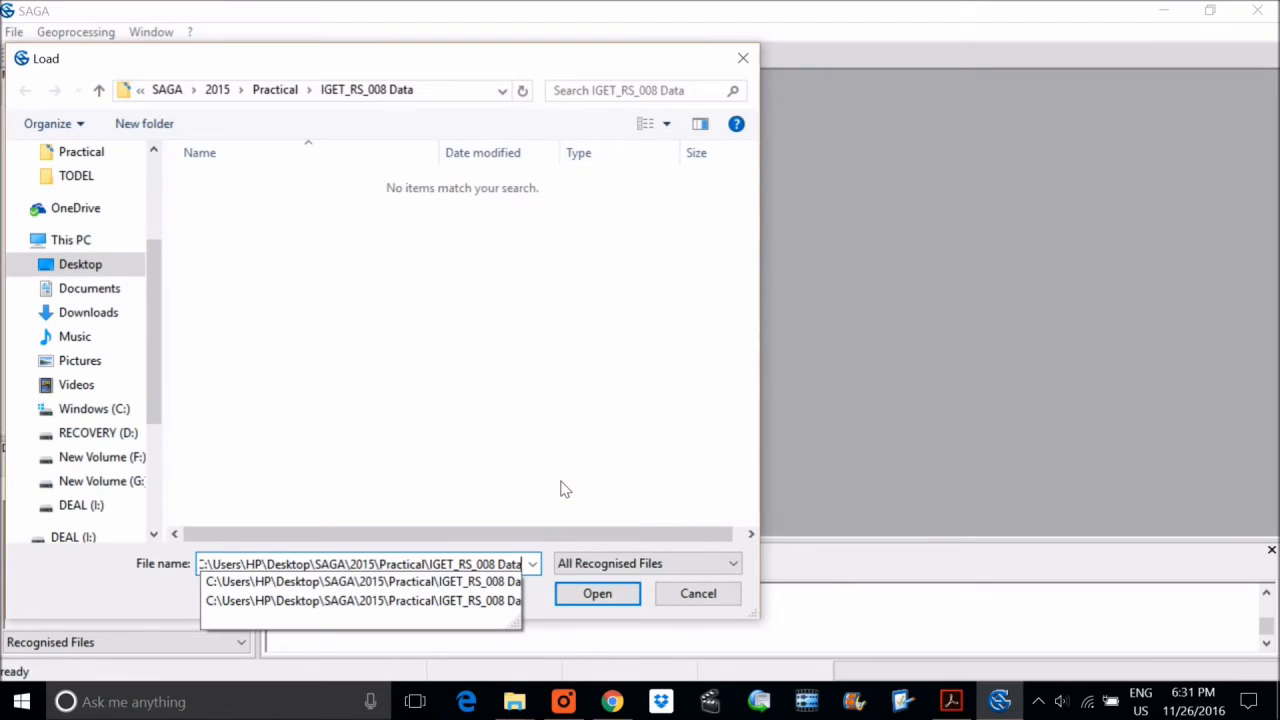
{"action": "left_click", "coordinate": [428, 124]}
{"action": "left_click", "coordinate": [565, 565]}
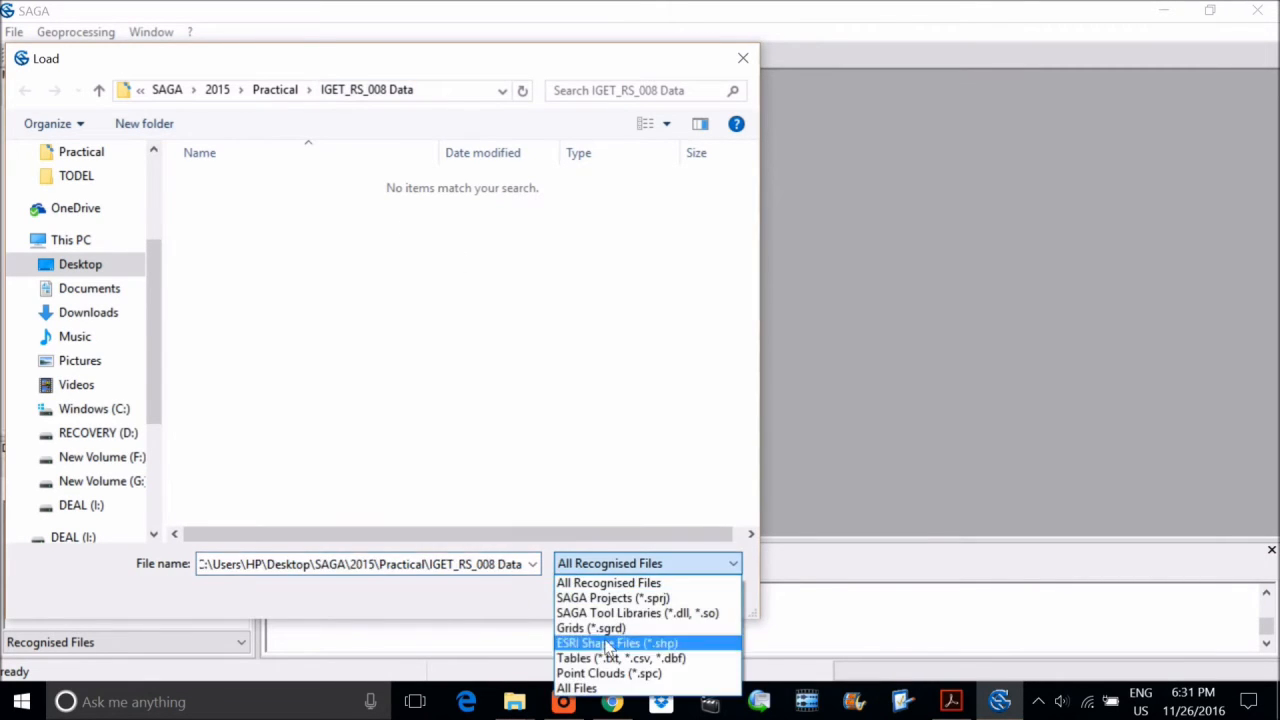
{"action": "left_click", "coordinate": [600, 690]}
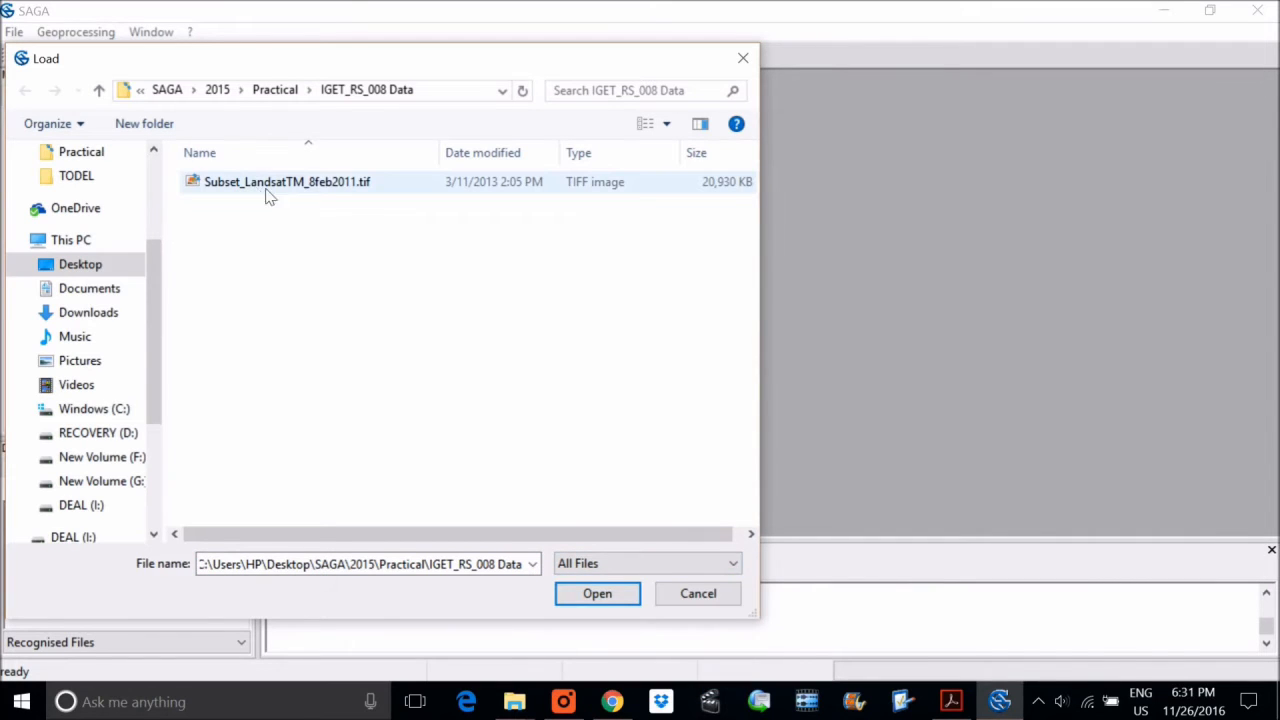
{"action": "left_click", "coordinate": [297, 188]}
{"action": "double_click", "coordinate": [297, 188]}
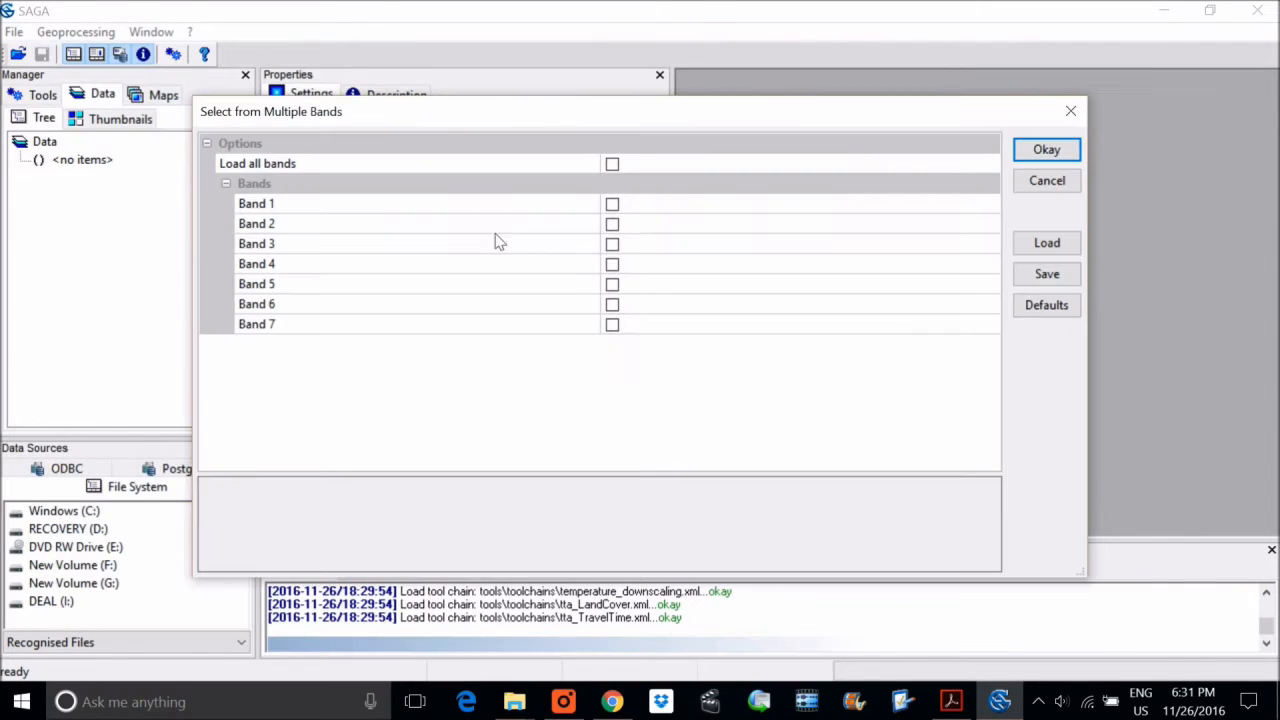
{"action": "left_click", "coordinate": [612, 166]}
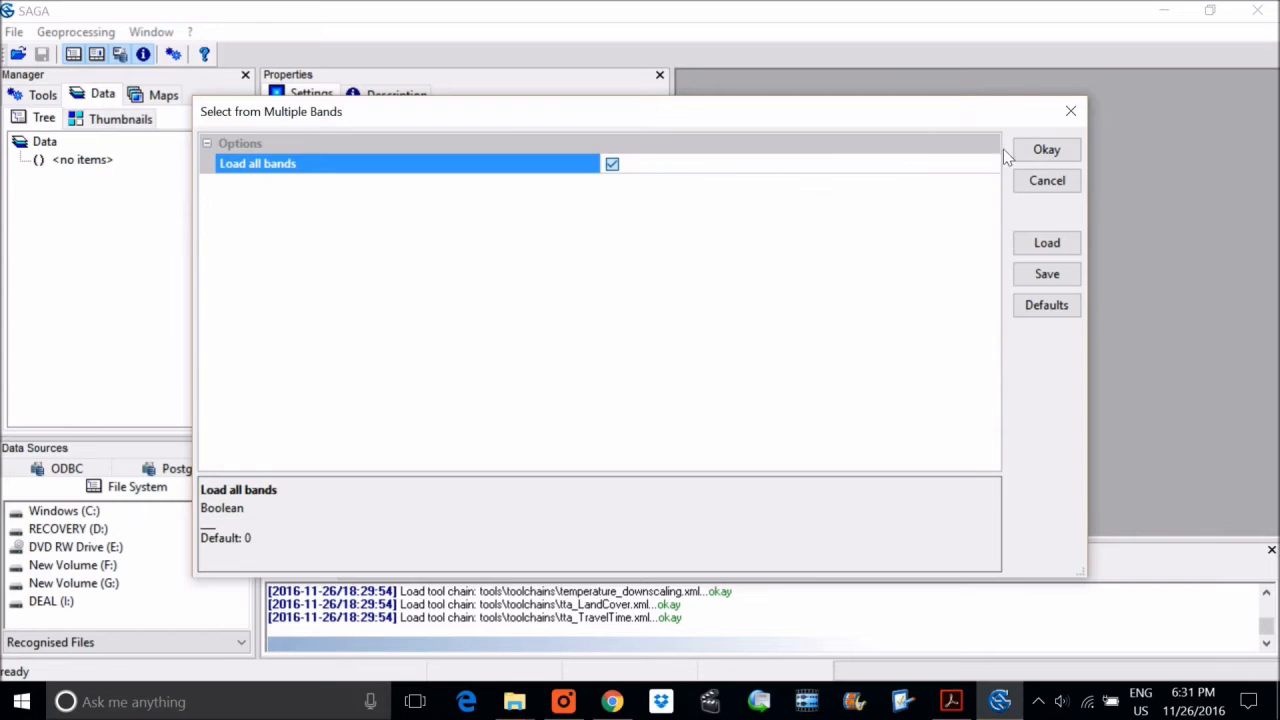
{"action": "left_click", "coordinate": [1047, 149]}
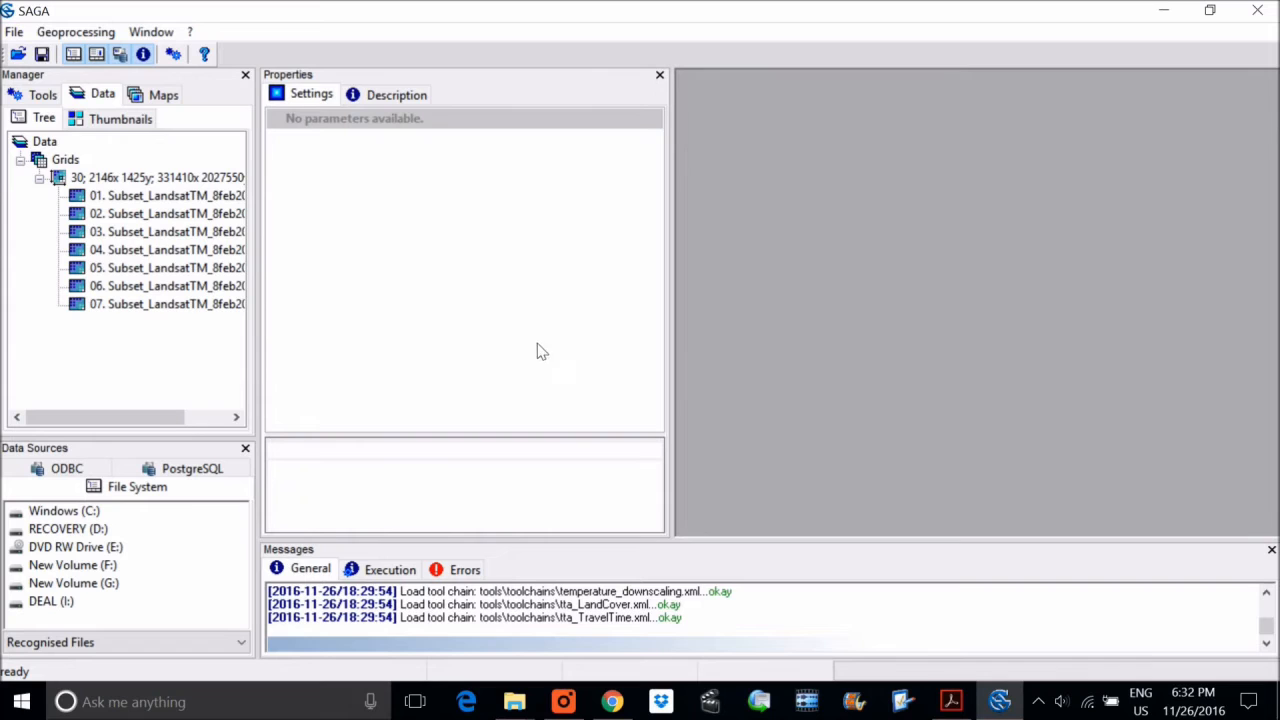
{"action": "left_click_drag", "start_coordinate": [268, 257], "coordinate": [343, 267]}
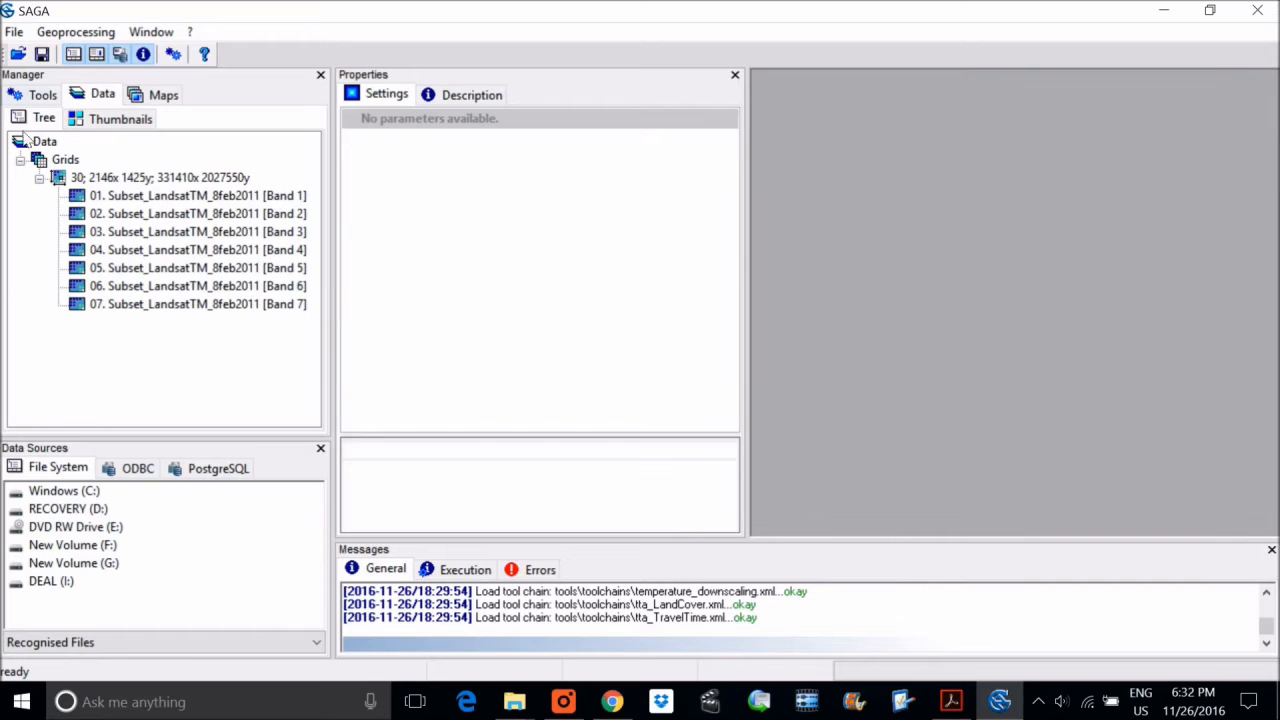
Find the RGB Composite tool by searching for "rgb composite" and run it.
{"action": "left_click", "coordinate": [100, 33]}
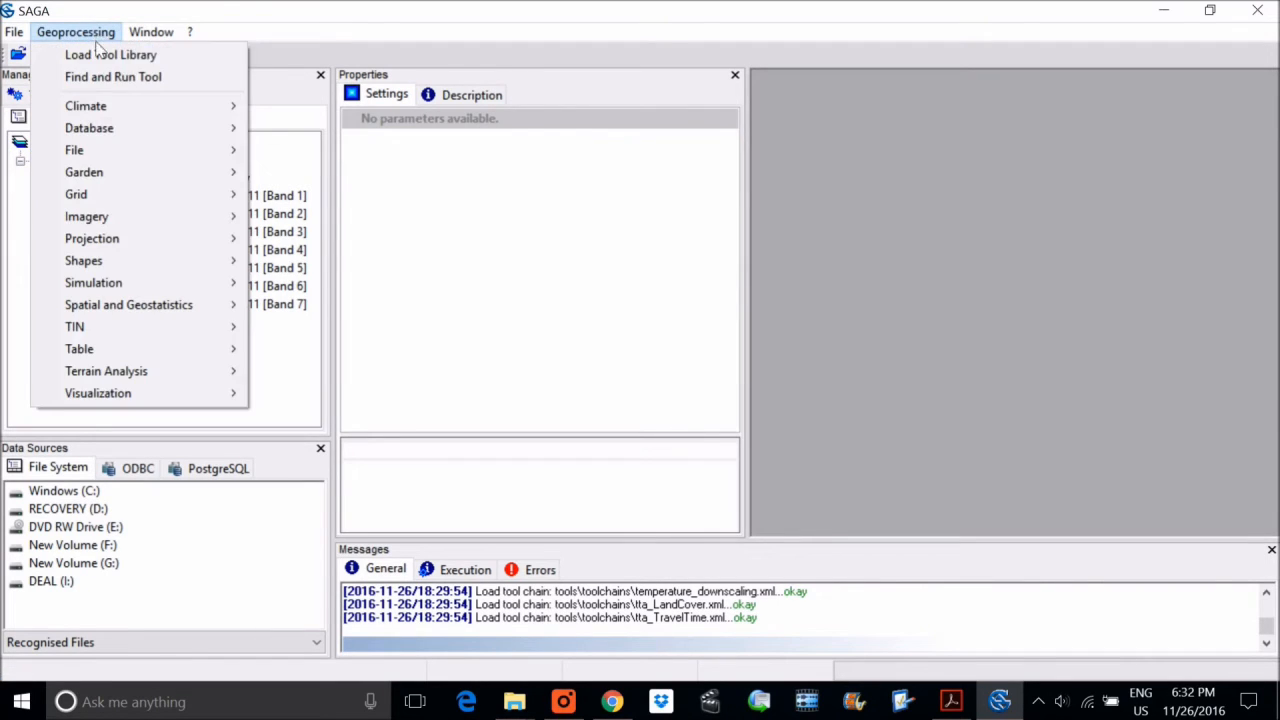
{"action": "left_click", "coordinate": [103, 77]}
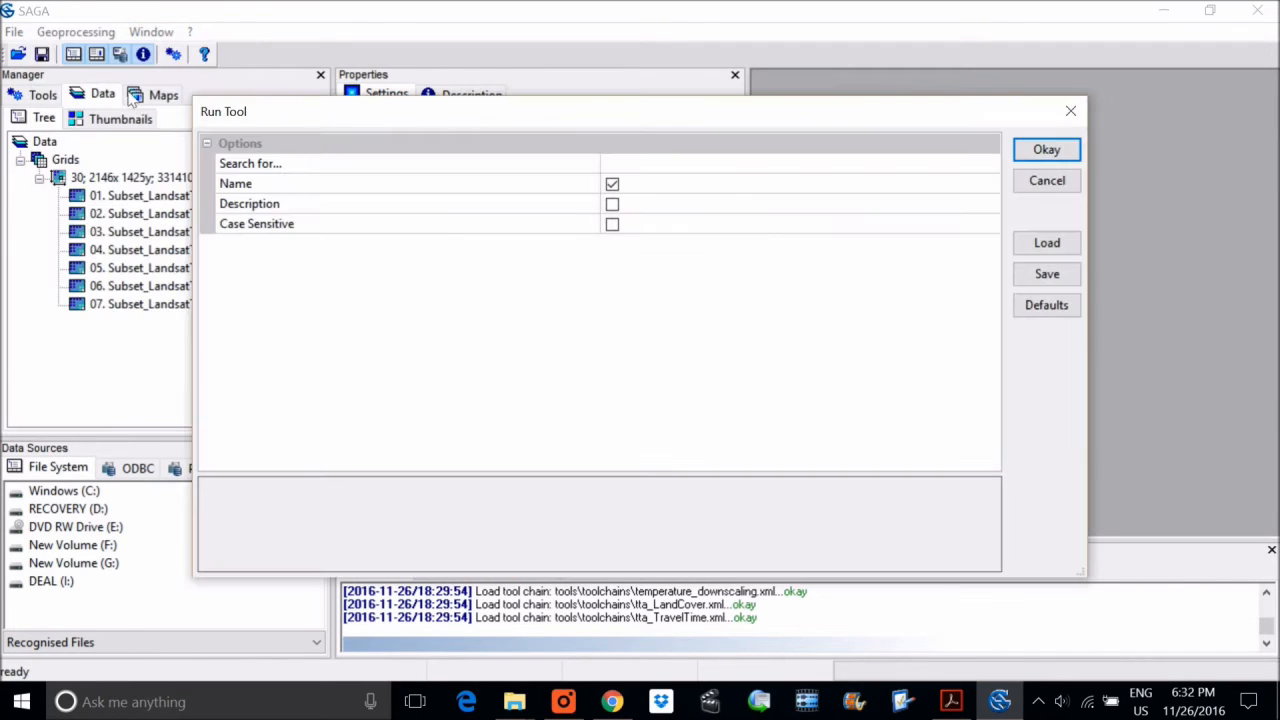
{"action": "left_click", "coordinate": [782, 164]}
{"action": "type", "text": "rgb composite"}
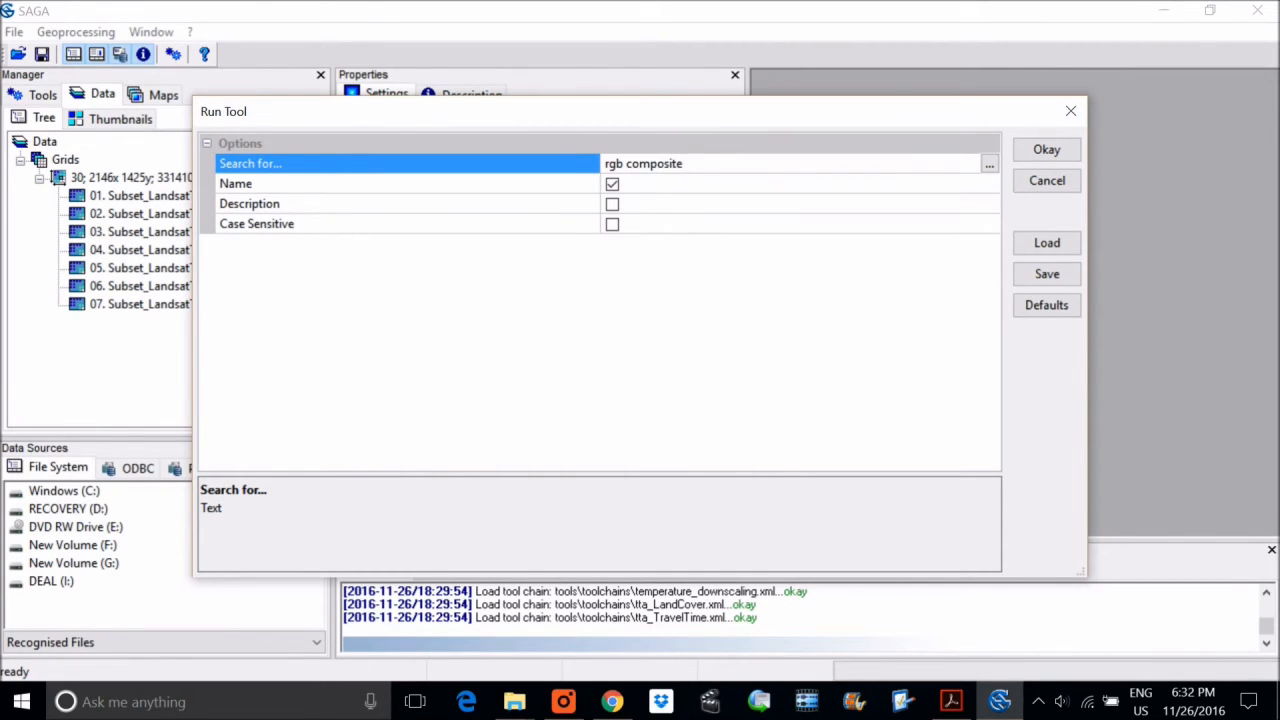
{"action": "key", "text": "Return"}
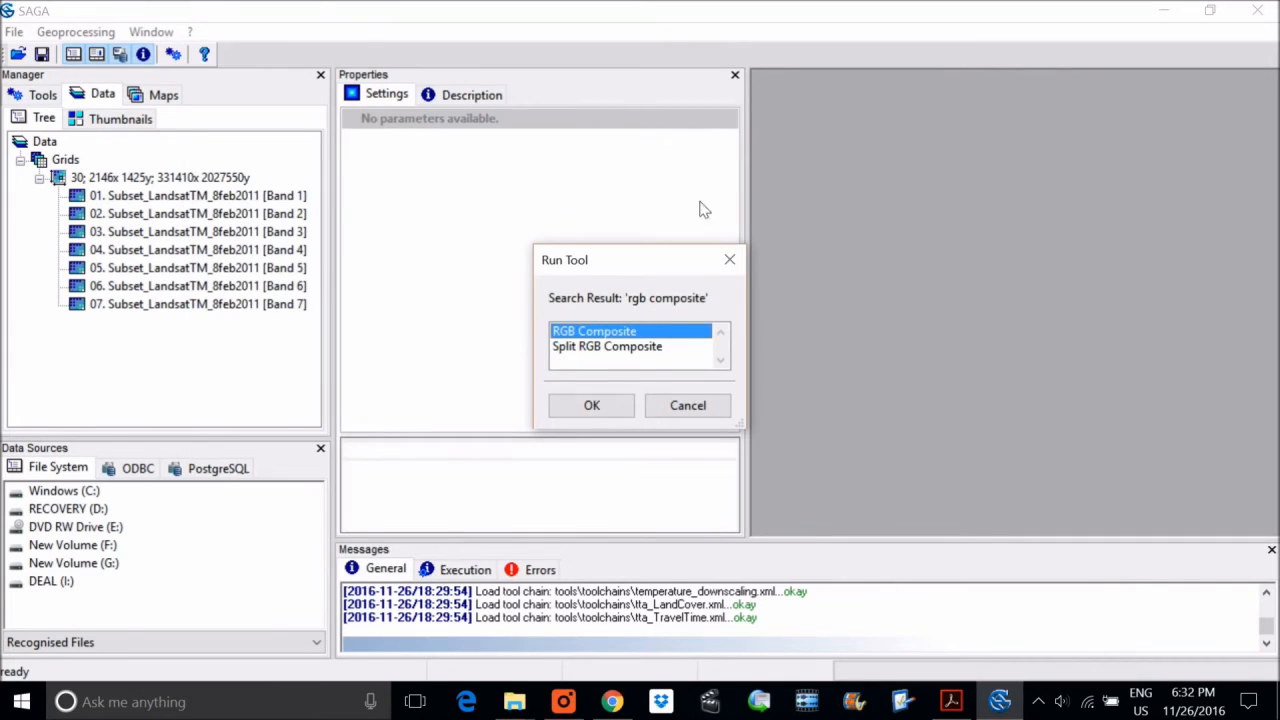
{"action": "left_click", "coordinate": [603, 405]}
Create an RGB composite on the 30 m Landsat grid system with Band 4 as red, Band 5 as green and Band 2 as blue.
{"action": "left_click", "coordinate": [695, 184]}
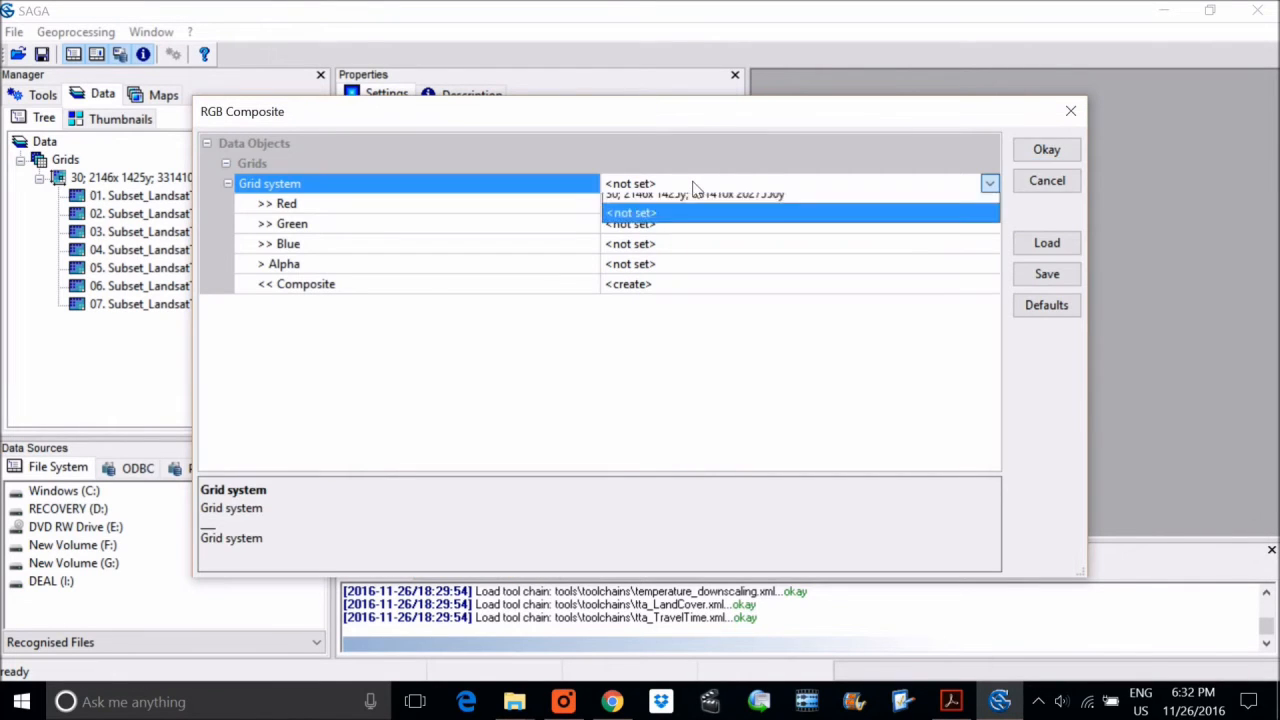
{"action": "left_click", "coordinate": [688, 205]}
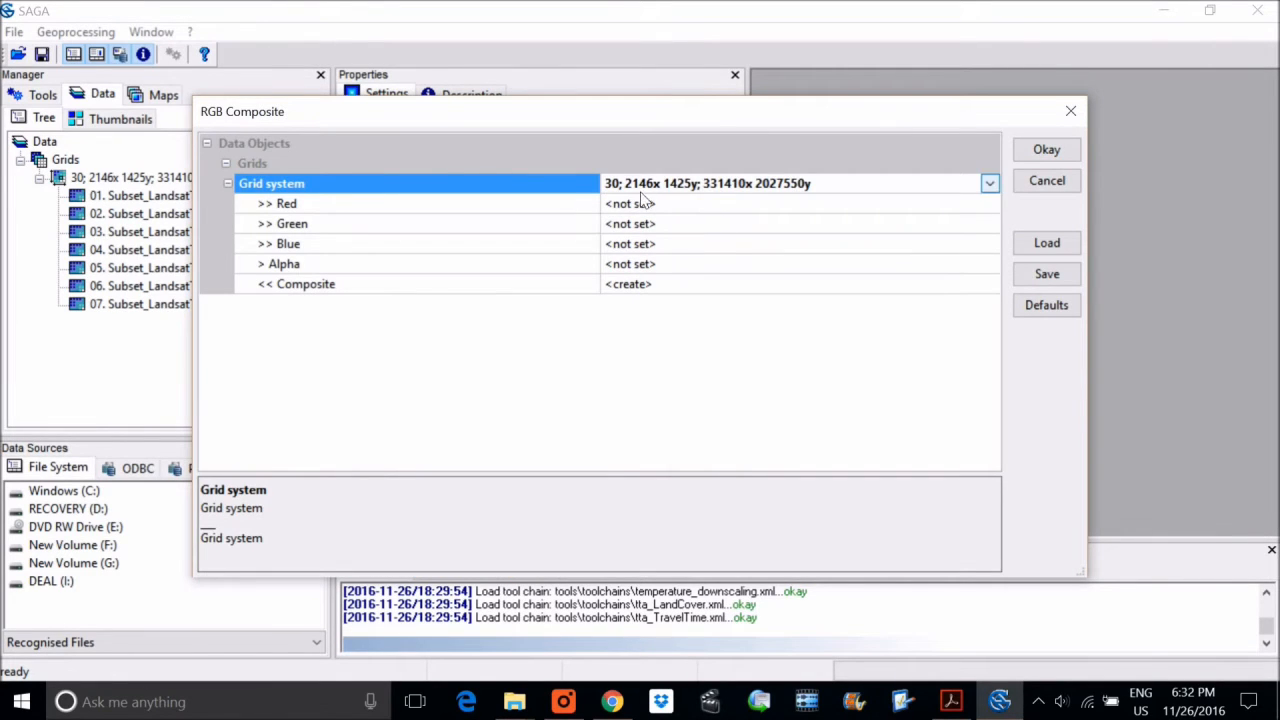
{"action": "left_click", "coordinate": [700, 205]}
{"action": "left_click", "coordinate": [728, 282]}
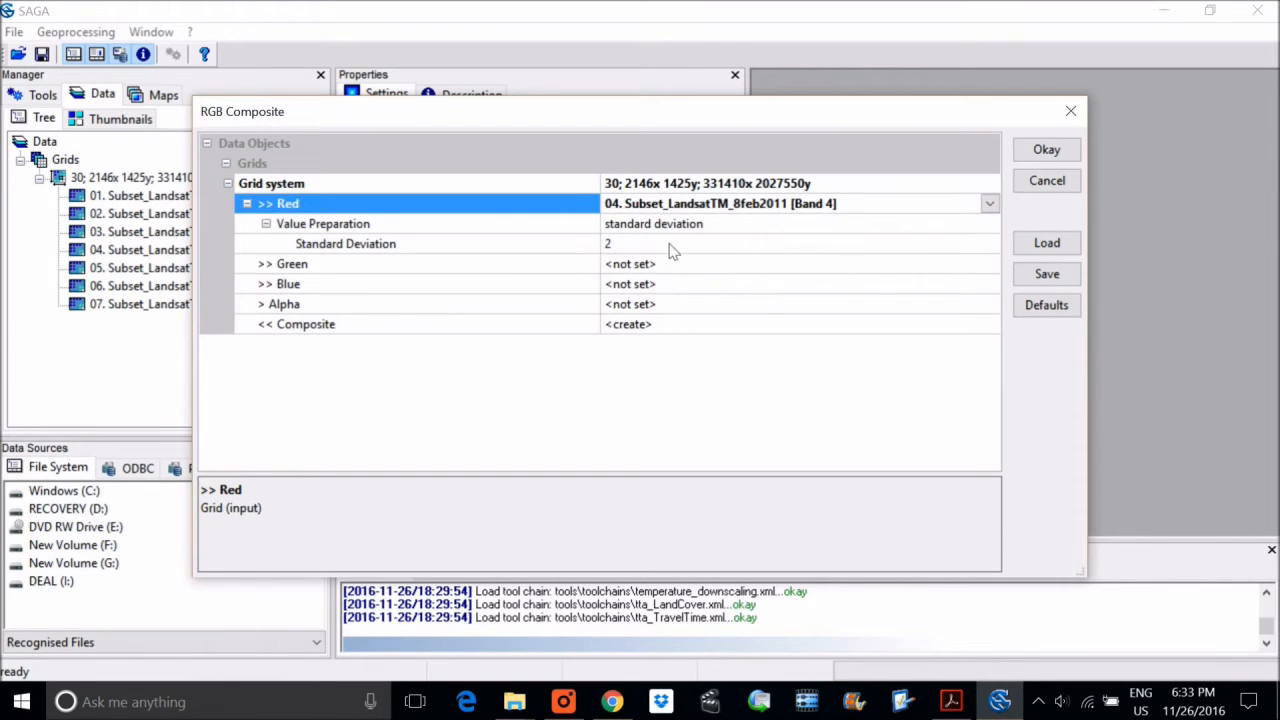
{"action": "left_click", "coordinate": [676, 268]}
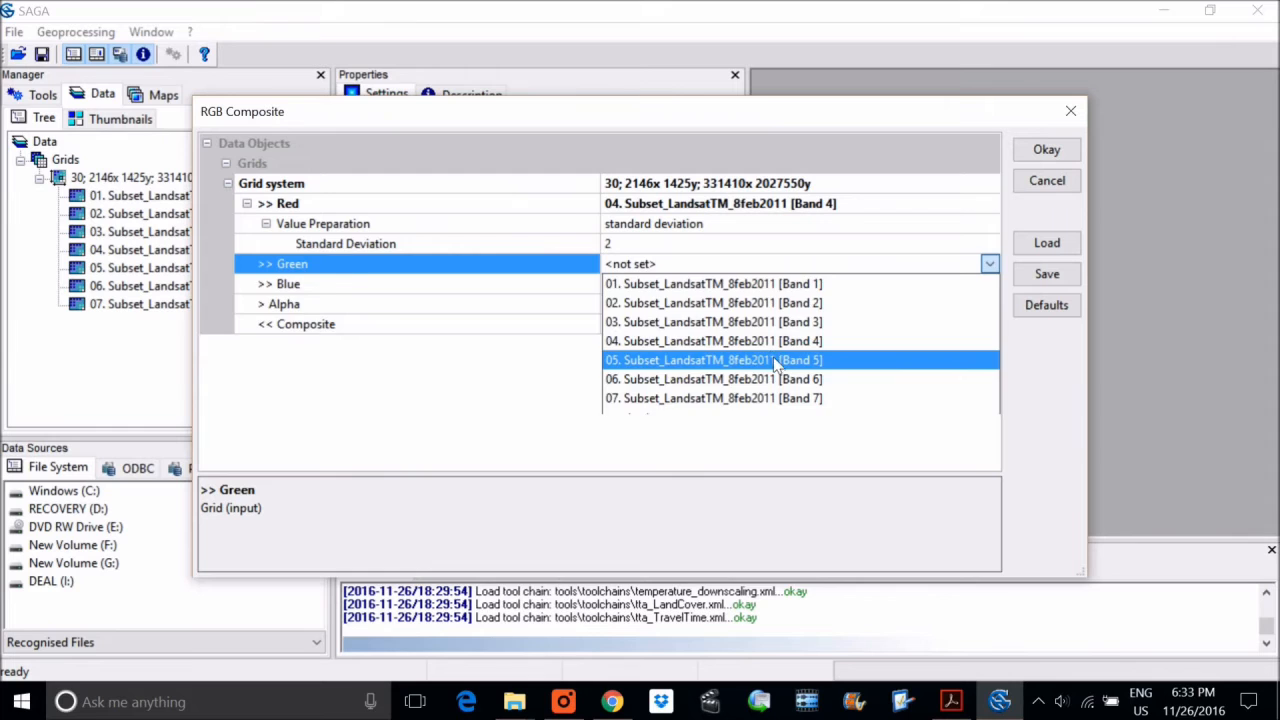
{"action": "left_click", "coordinate": [777, 362]}
{"action": "left_click", "coordinate": [703, 322]}
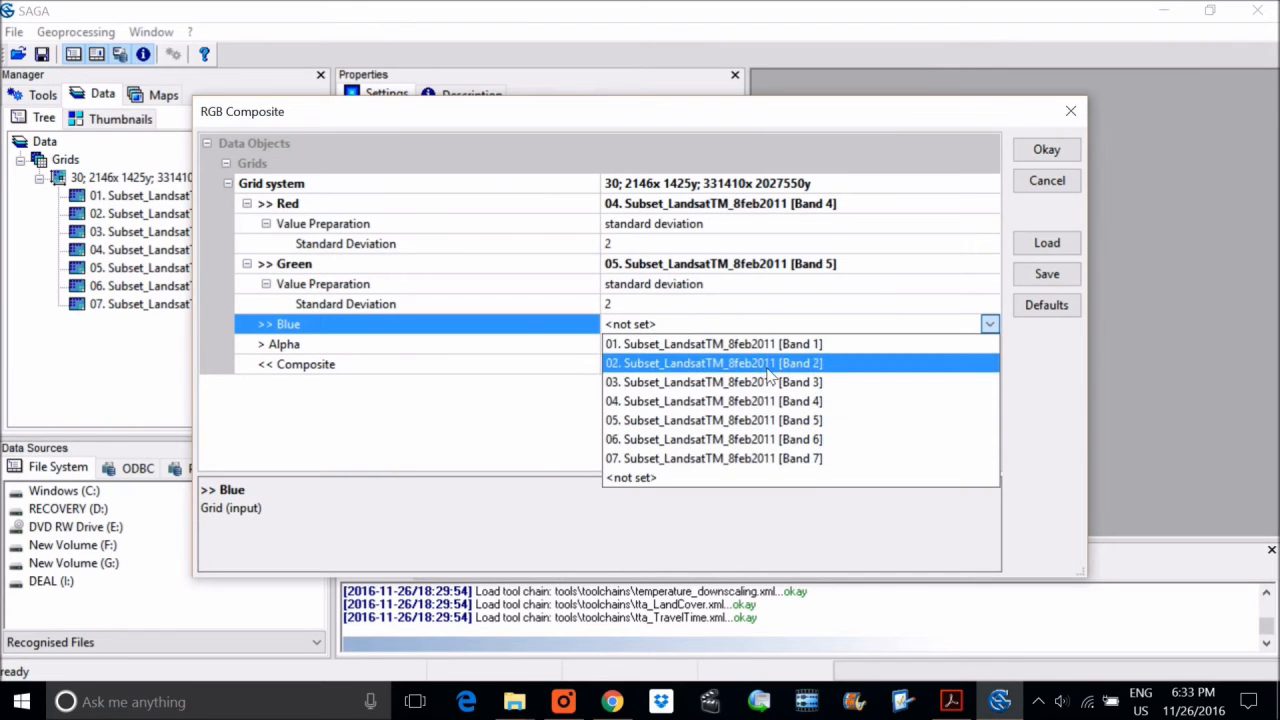
{"action": "left_click", "coordinate": [760, 368]}
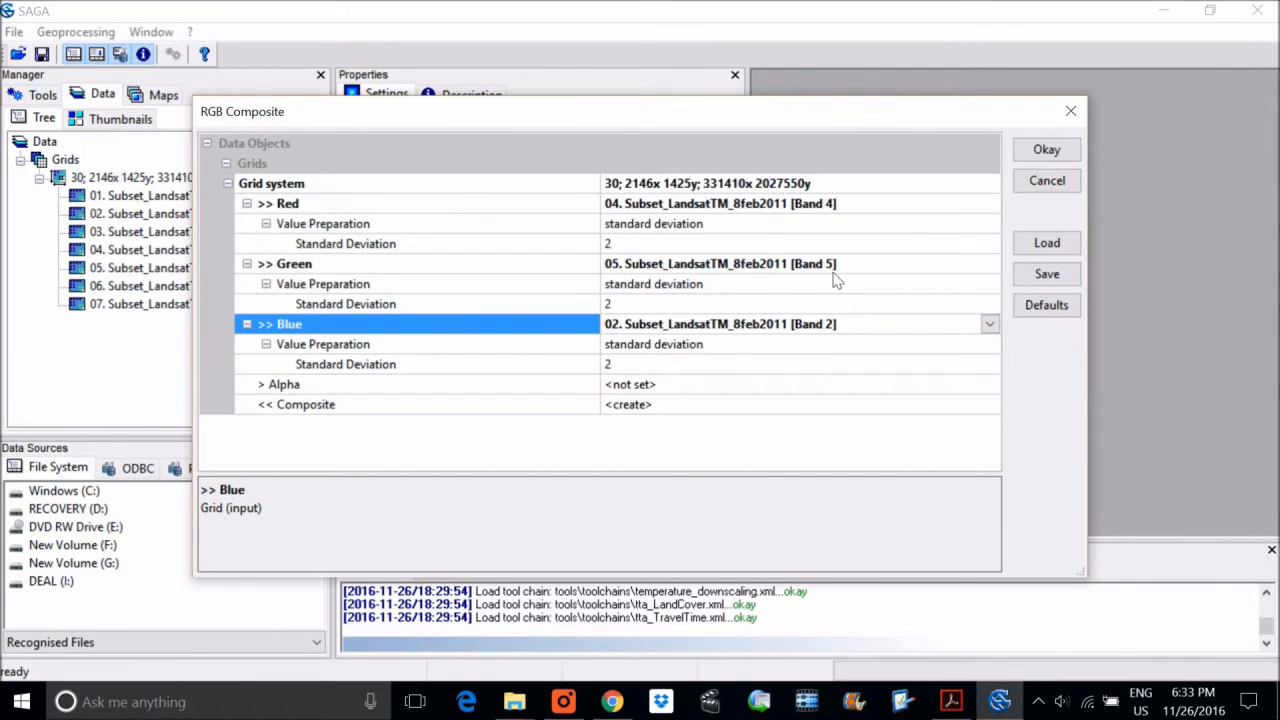
{"action": "left_click", "coordinate": [1057, 153]}
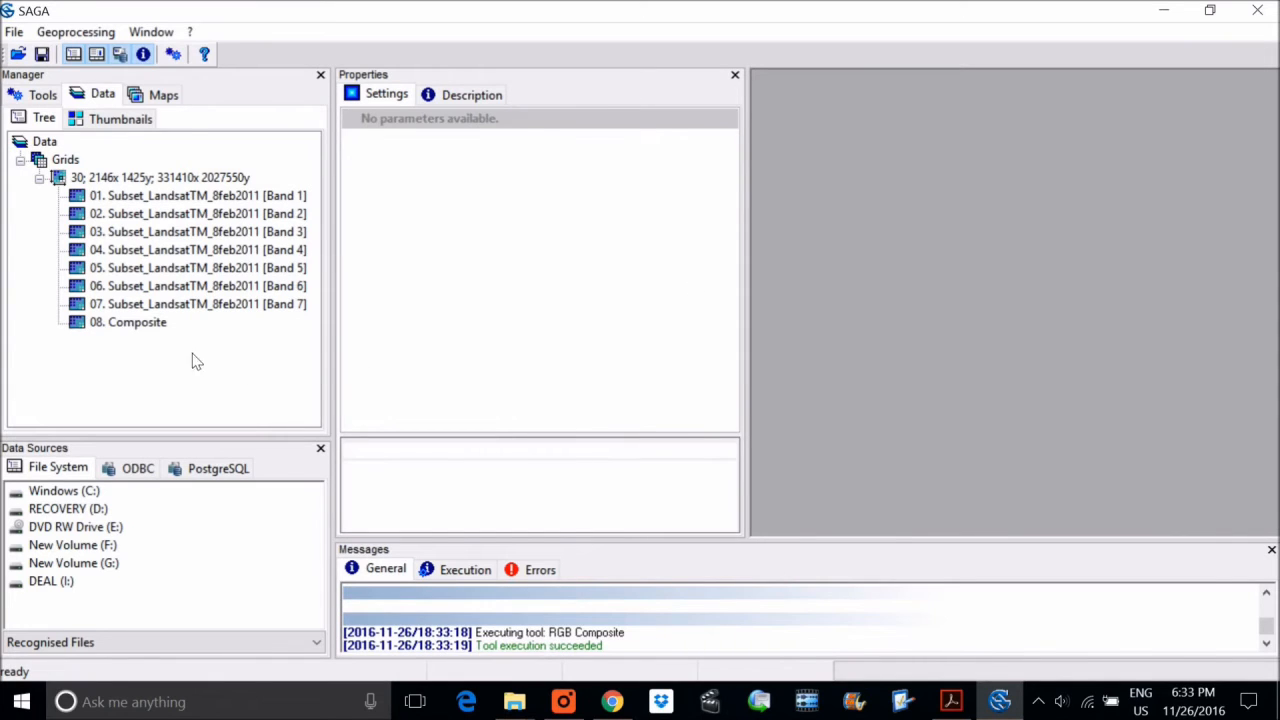
Display the Composite grid in a maximized map with more room and show its full extent.
{"action": "double_click", "coordinate": [138, 328]}
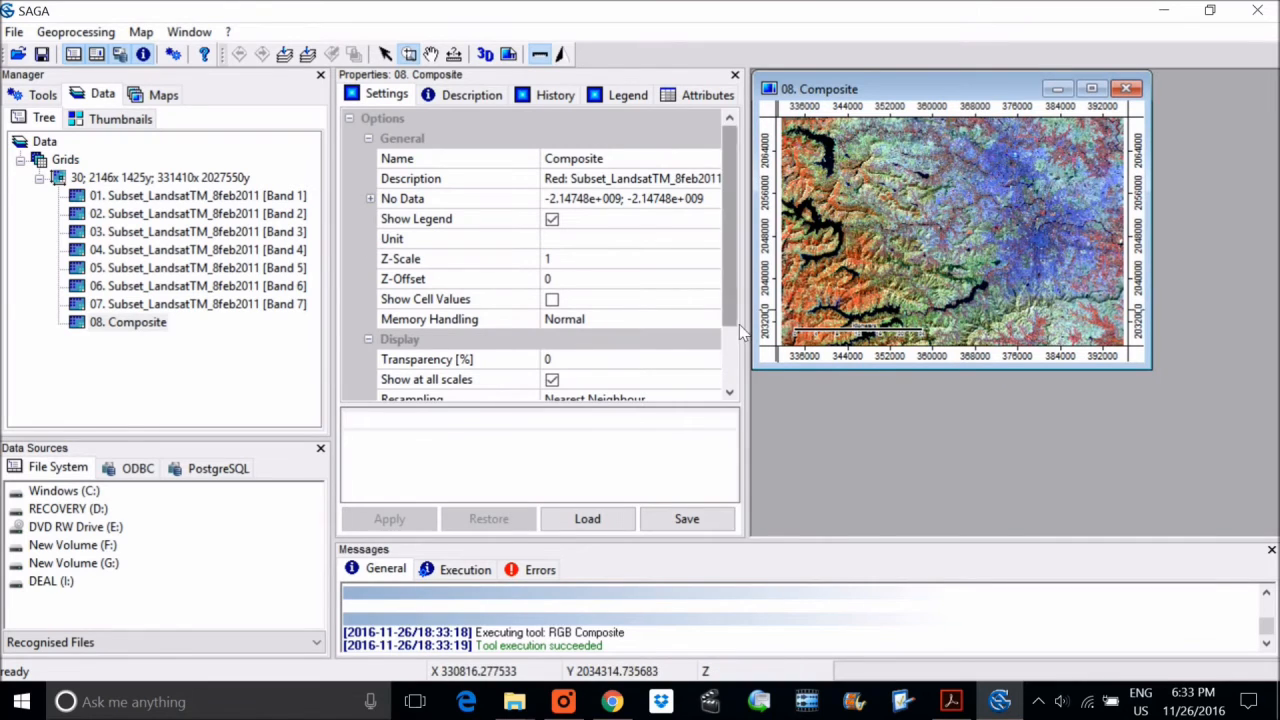
{"action": "left_click_drag", "start_coordinate": [742, 335], "coordinate": [263, 380]}
{"action": "double_click", "coordinate": [740, 89]}
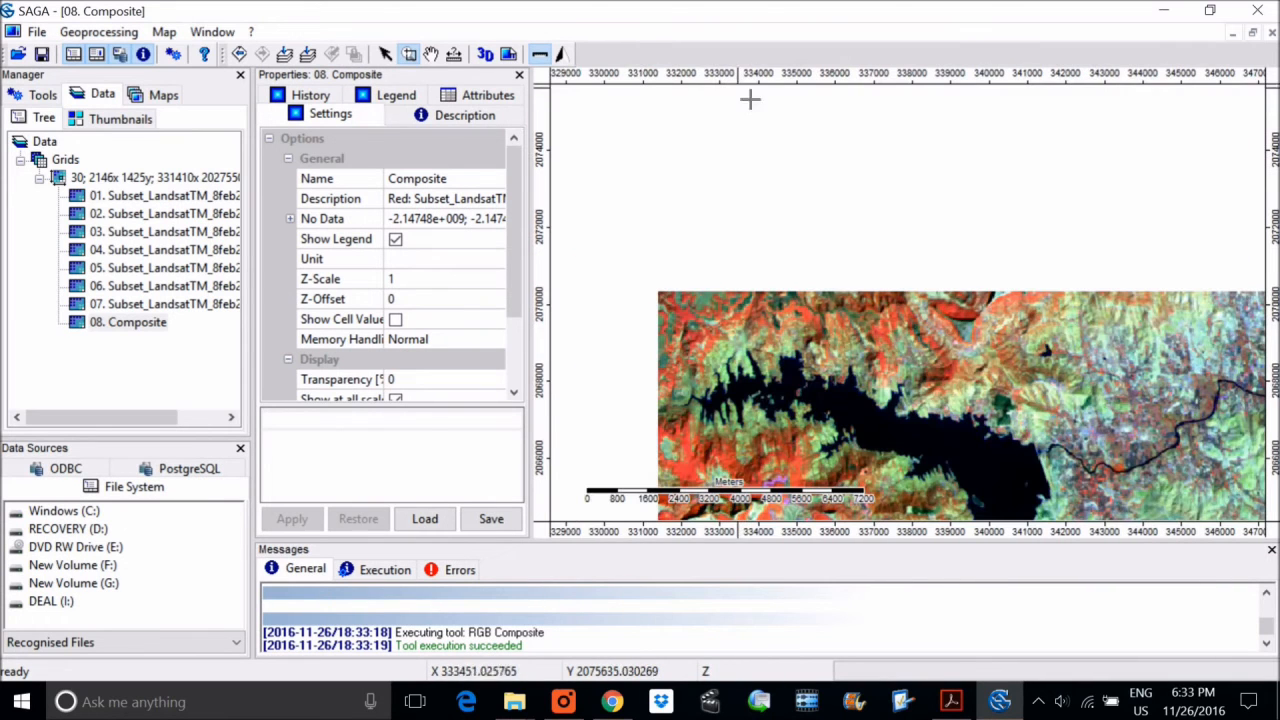
{"action": "left_click", "coordinate": [286, 54]}
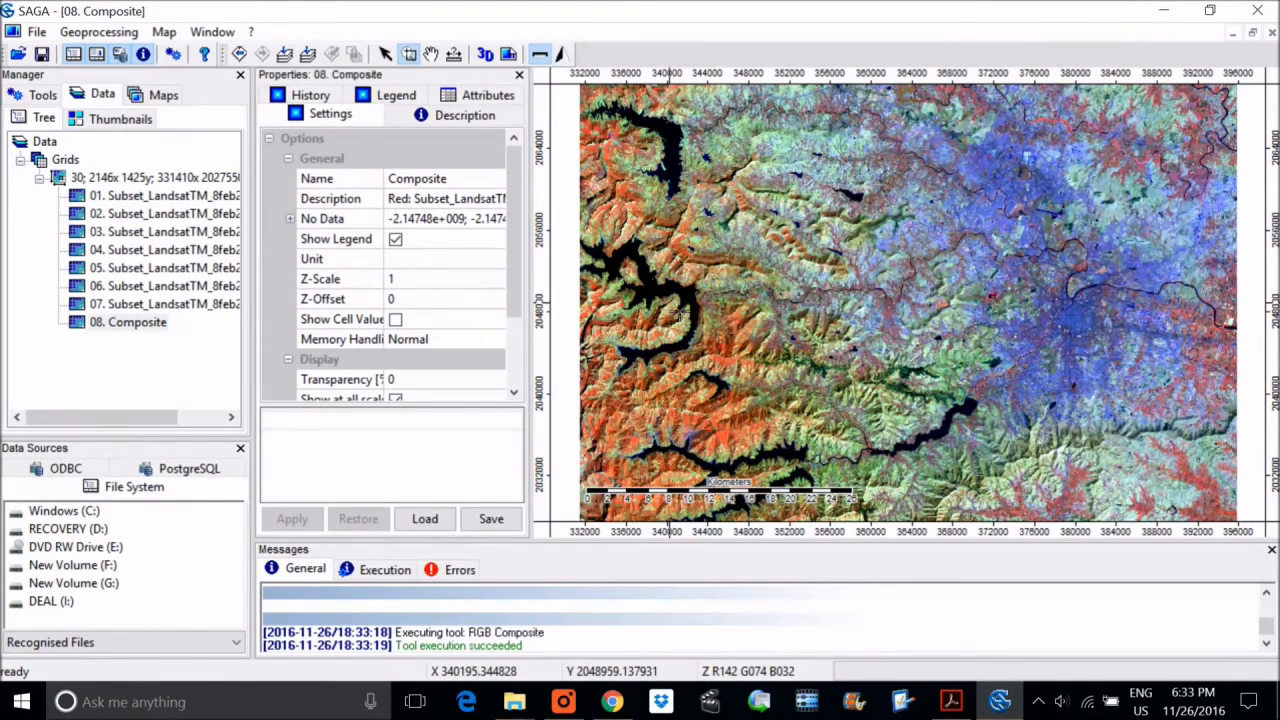
{"action": "left_click", "coordinate": [166, 96]}
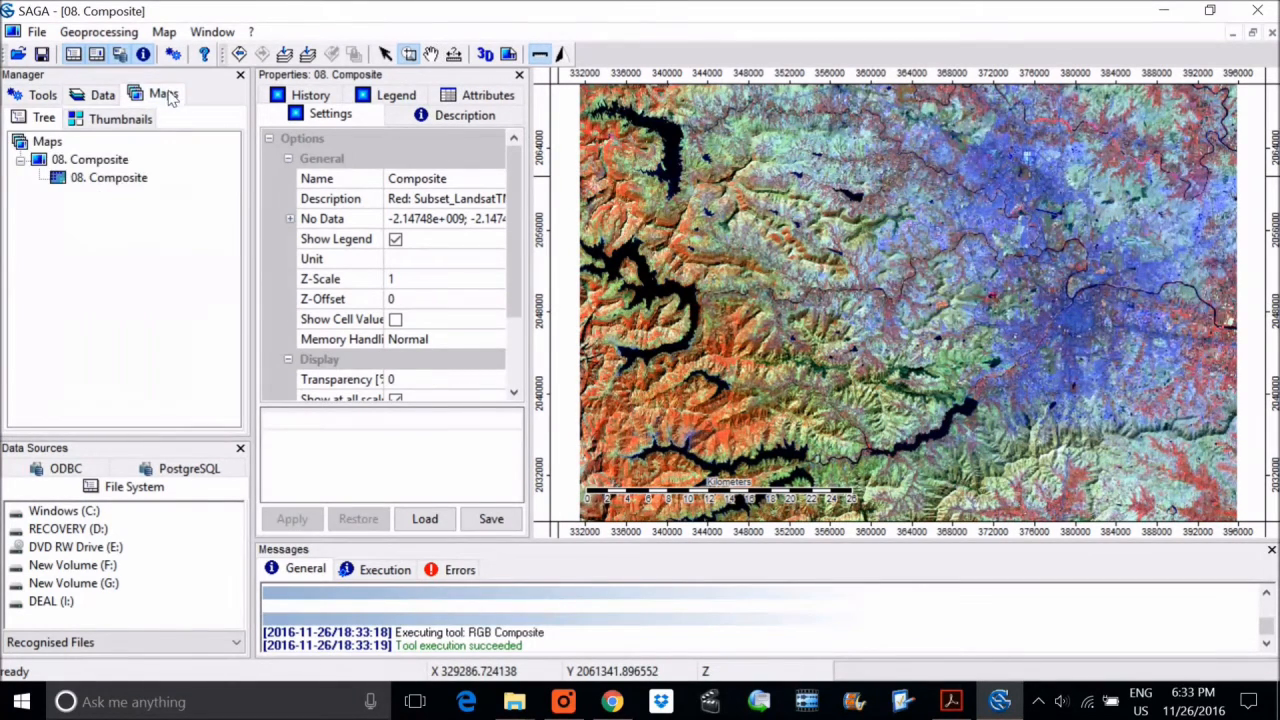
{"action": "right_click", "coordinate": [118, 188]}
{"action": "left_click", "coordinate": [92, 172]}
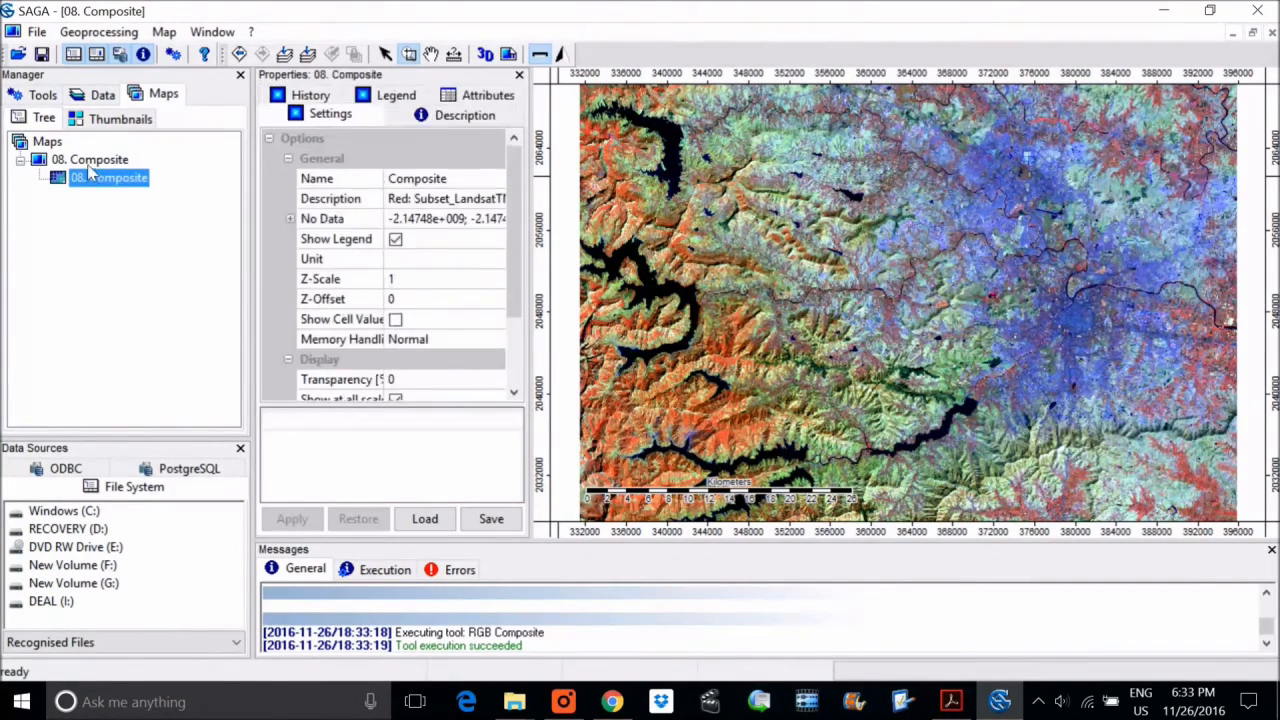
{"action": "right_click", "coordinate": [88, 168]}
{"action": "left_click", "coordinate": [82, 178]}
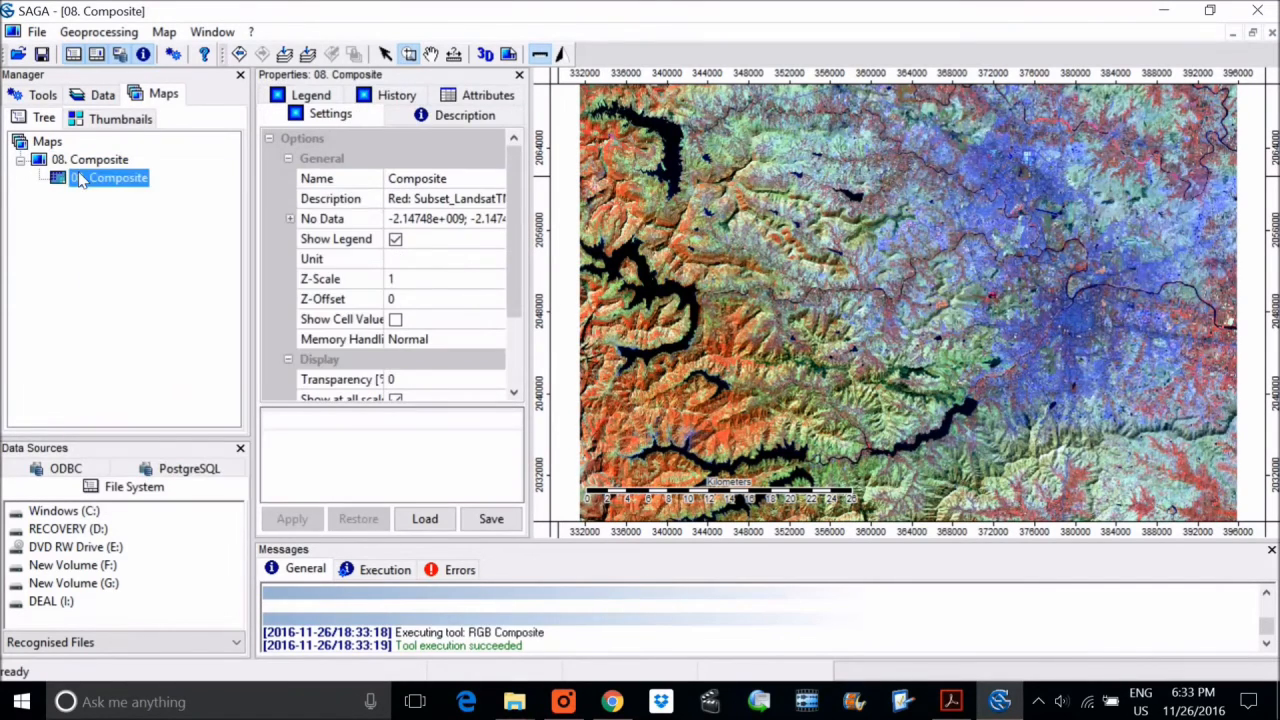
{"action": "right_click", "coordinate": [82, 178]}
{"action": "left_click", "coordinate": [146, 238]}
{"action": "right_click", "coordinate": [131, 183]}
{"action": "left_click", "coordinate": [183, 246]}
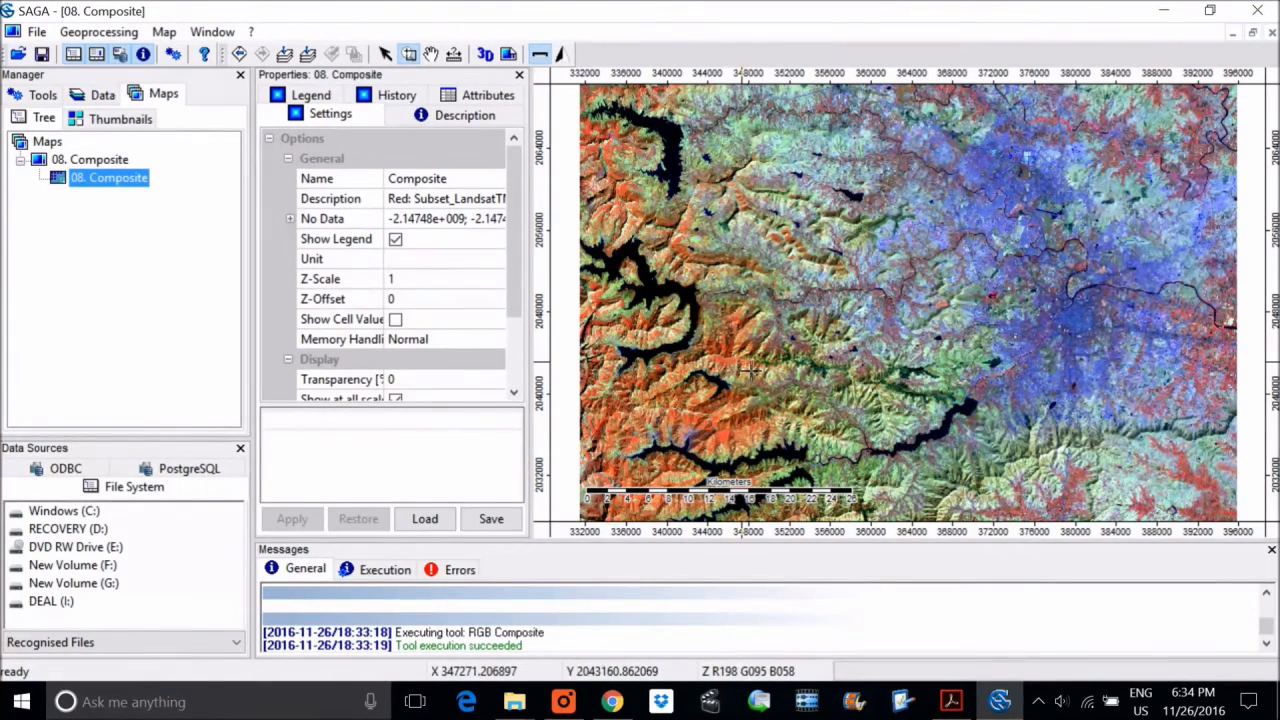
Find the Create New Shapes Layer tool among the Shapes tool libraries and open it.
{"action": "left_click", "coordinate": [99, 31]}
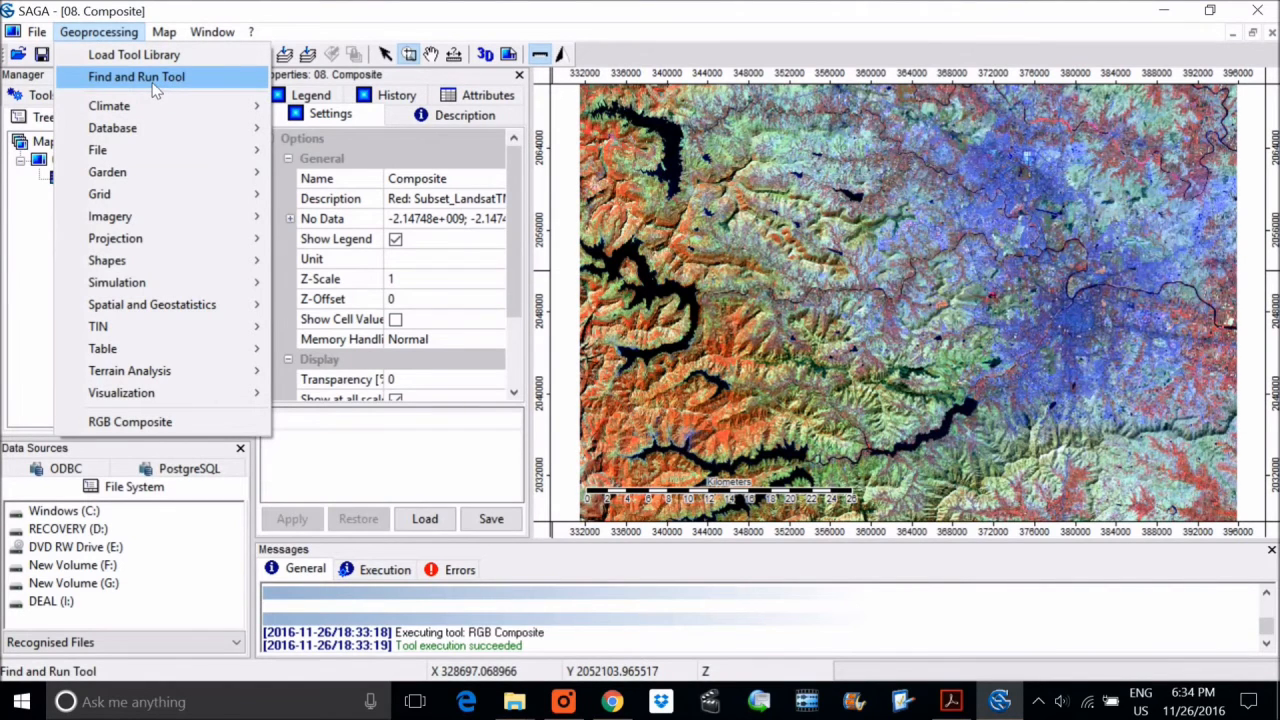
{"action": "left_click", "coordinate": [20, 237]}
{"action": "left_click", "coordinate": [40, 96]}
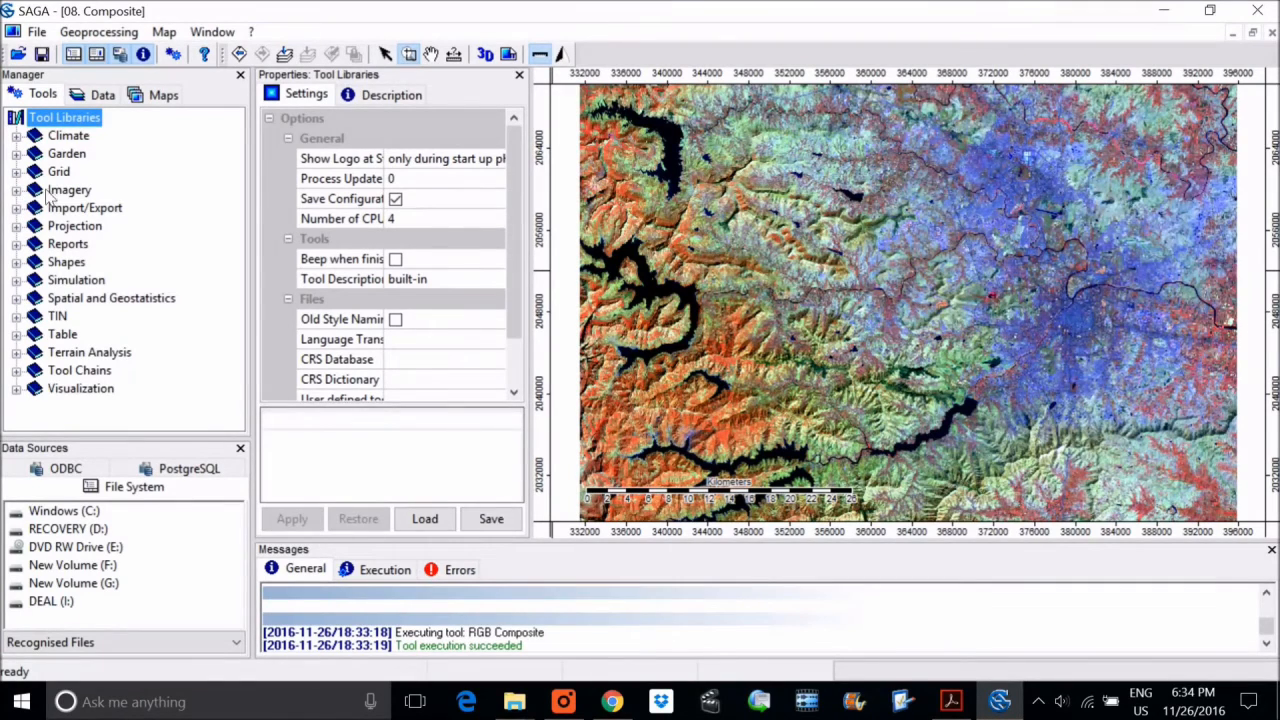
{"action": "left_click", "coordinate": [16, 262]}
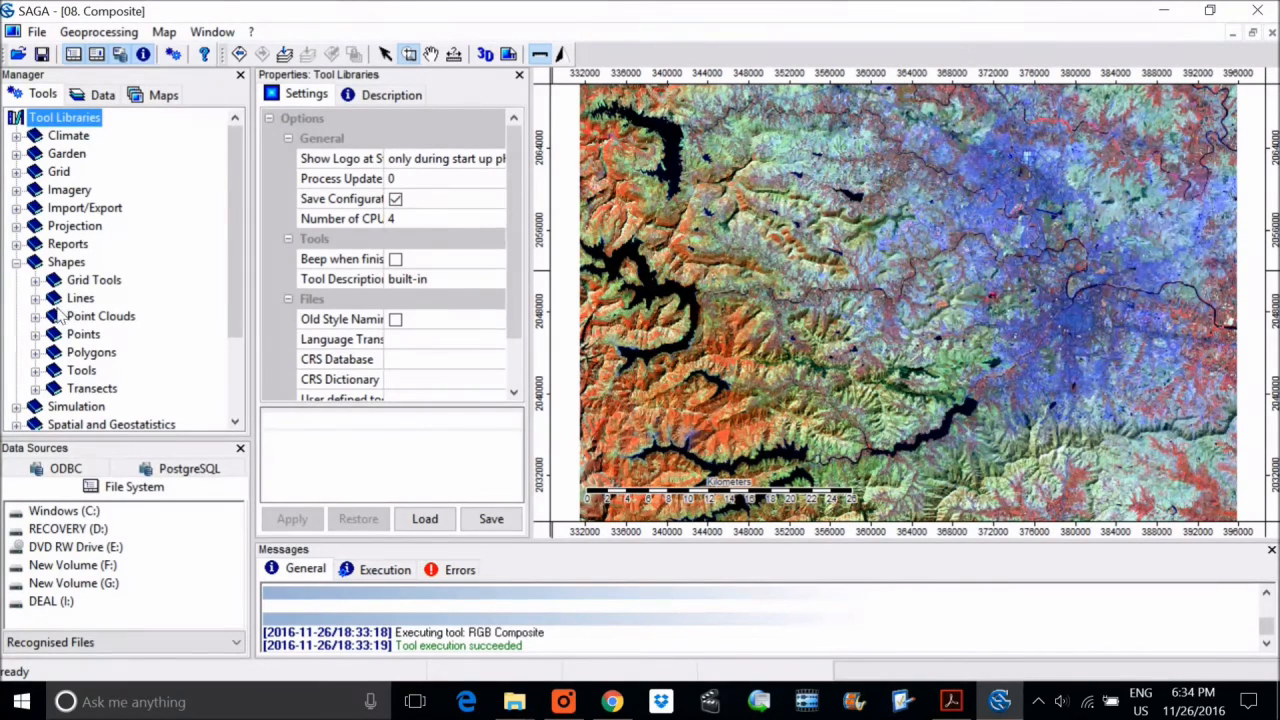
{"action": "left_click", "coordinate": [36, 353]}
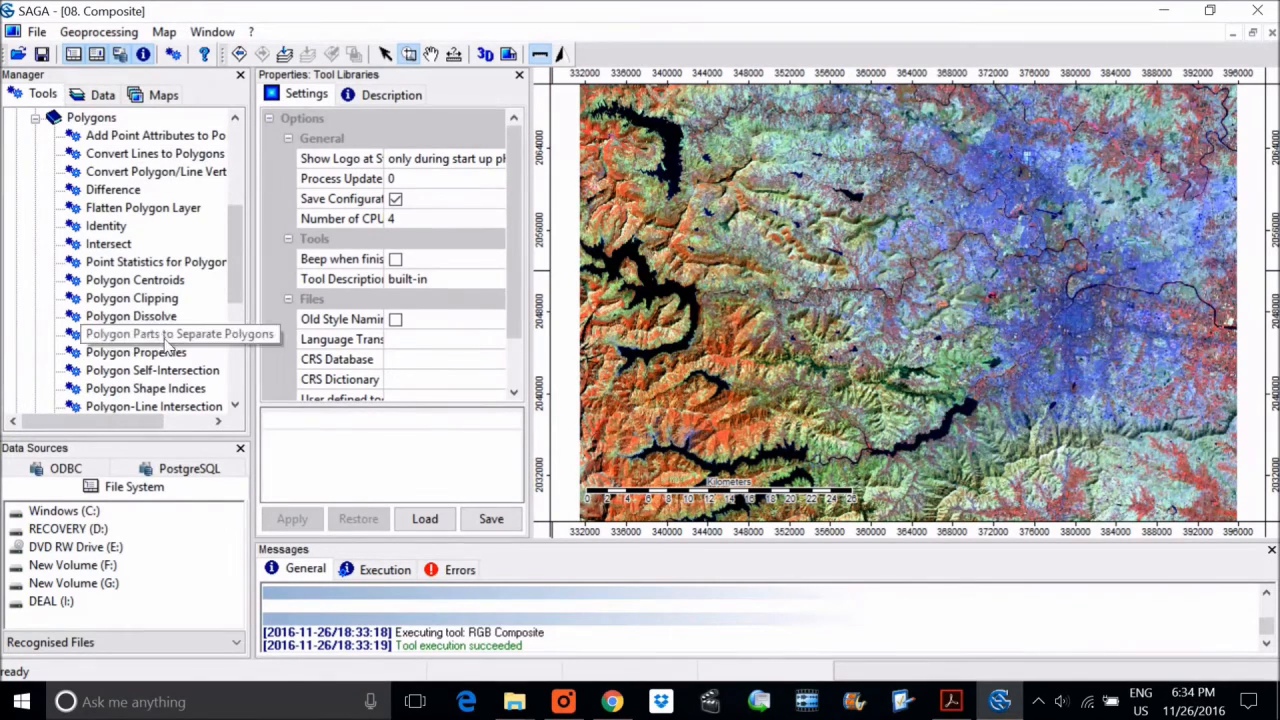
{"action": "left_click", "coordinate": [35, 118]}
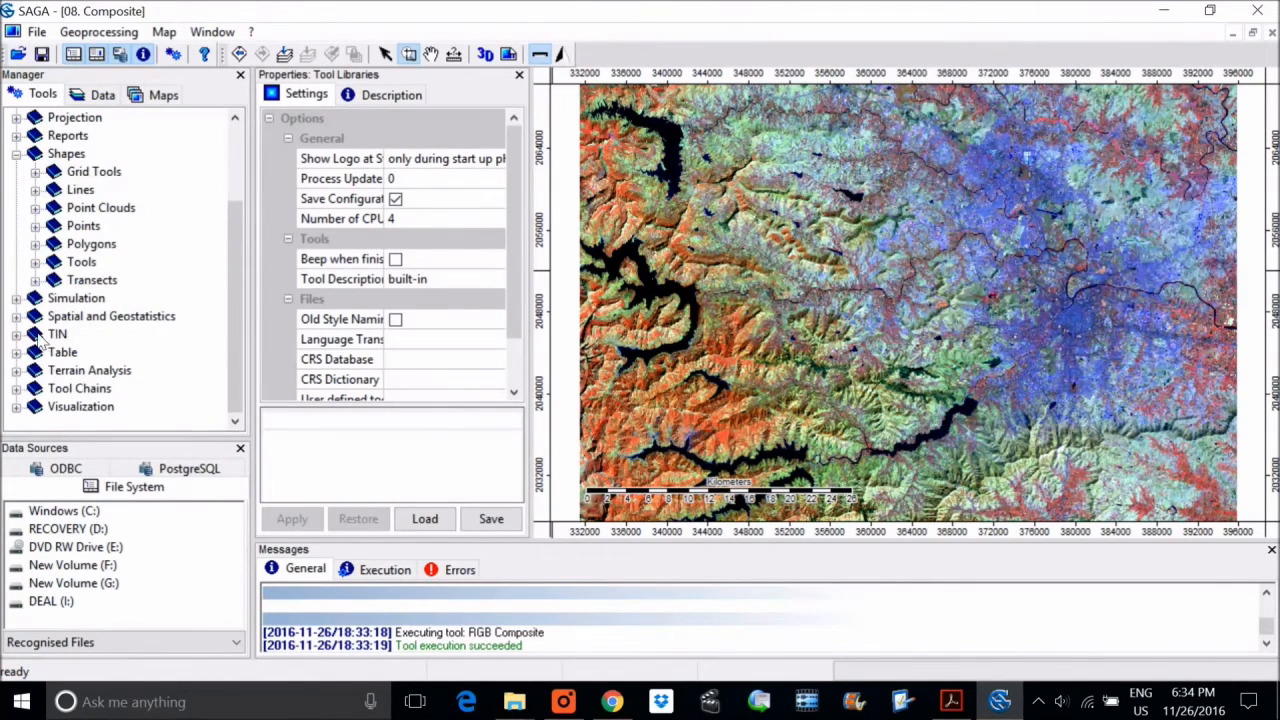
{"action": "left_click", "coordinate": [35, 262]}
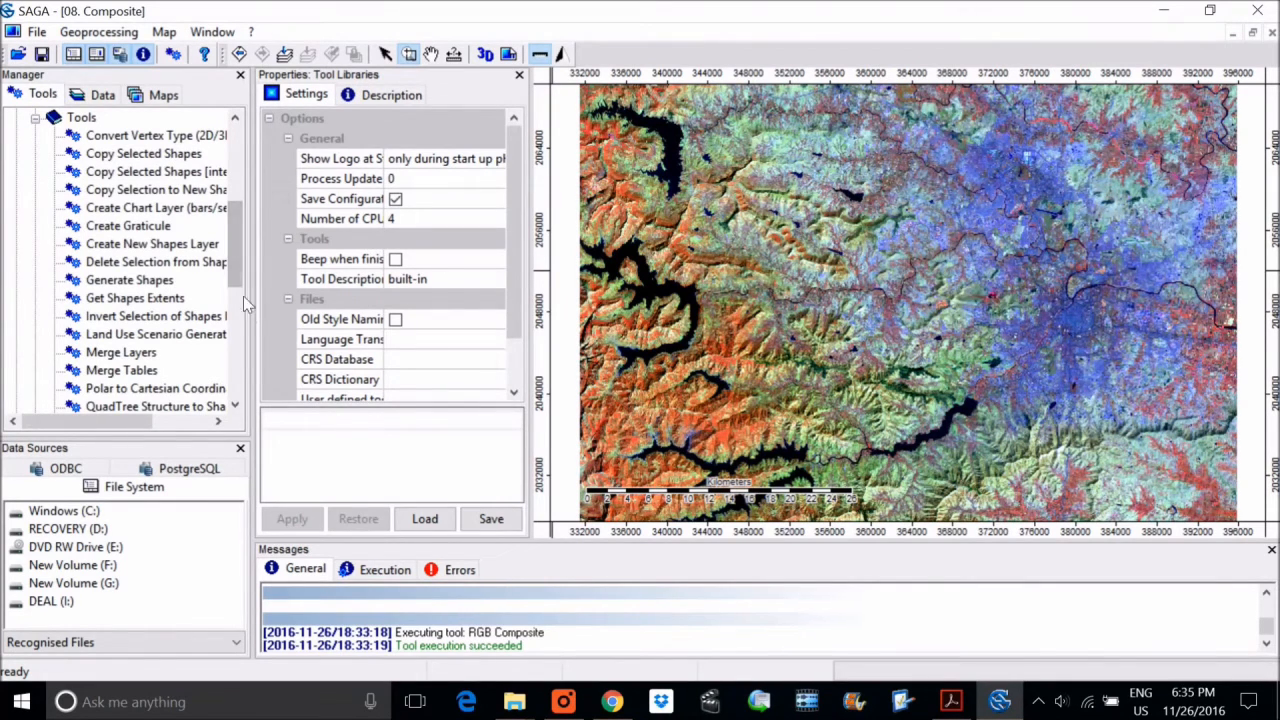
{"action": "double_click", "coordinate": [172, 248]}
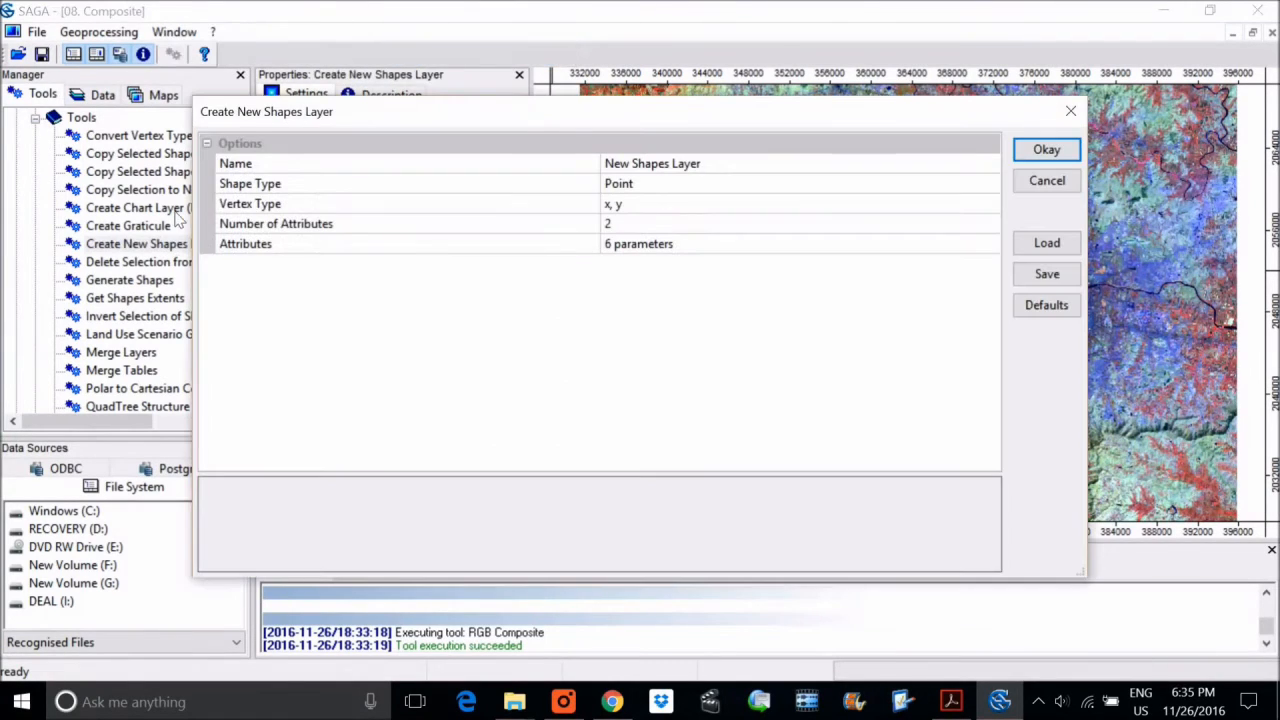
Create a new shapes layer named Signature_Samples with Polygon as its shape type.
{"action": "left_click", "coordinate": [696, 166]}
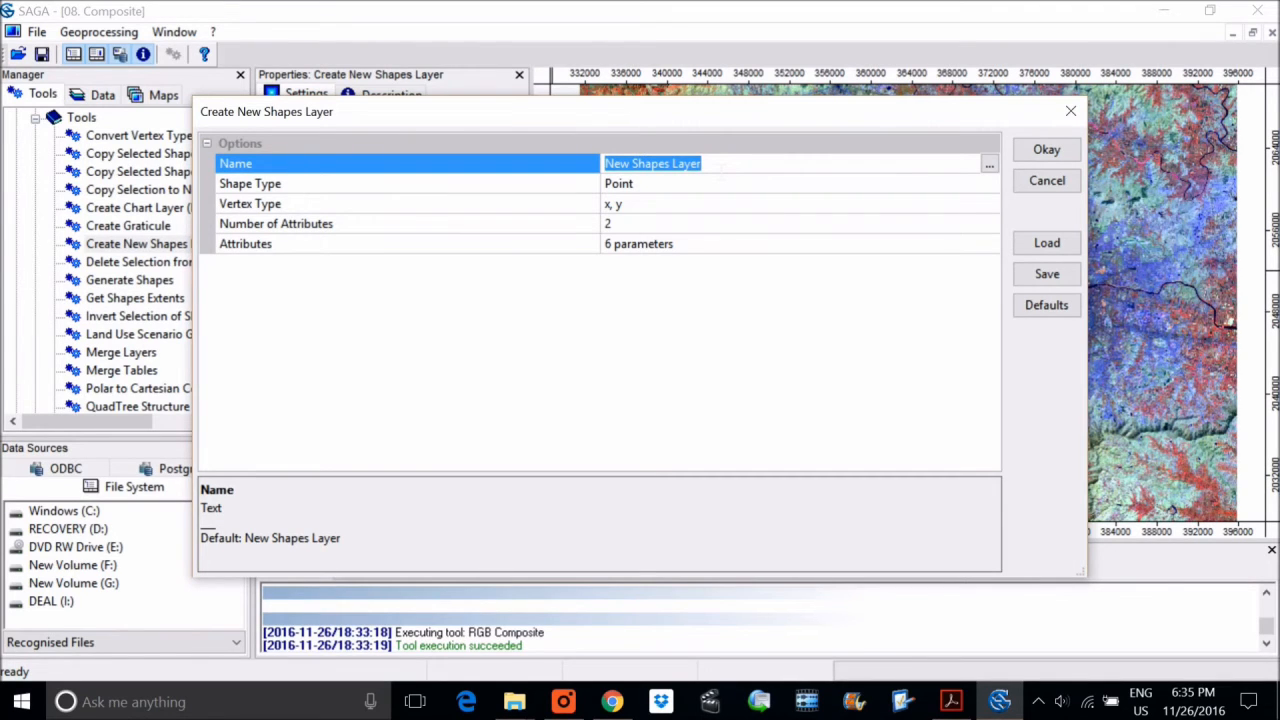
{"action": "type", "text": "Signature_Samples"}
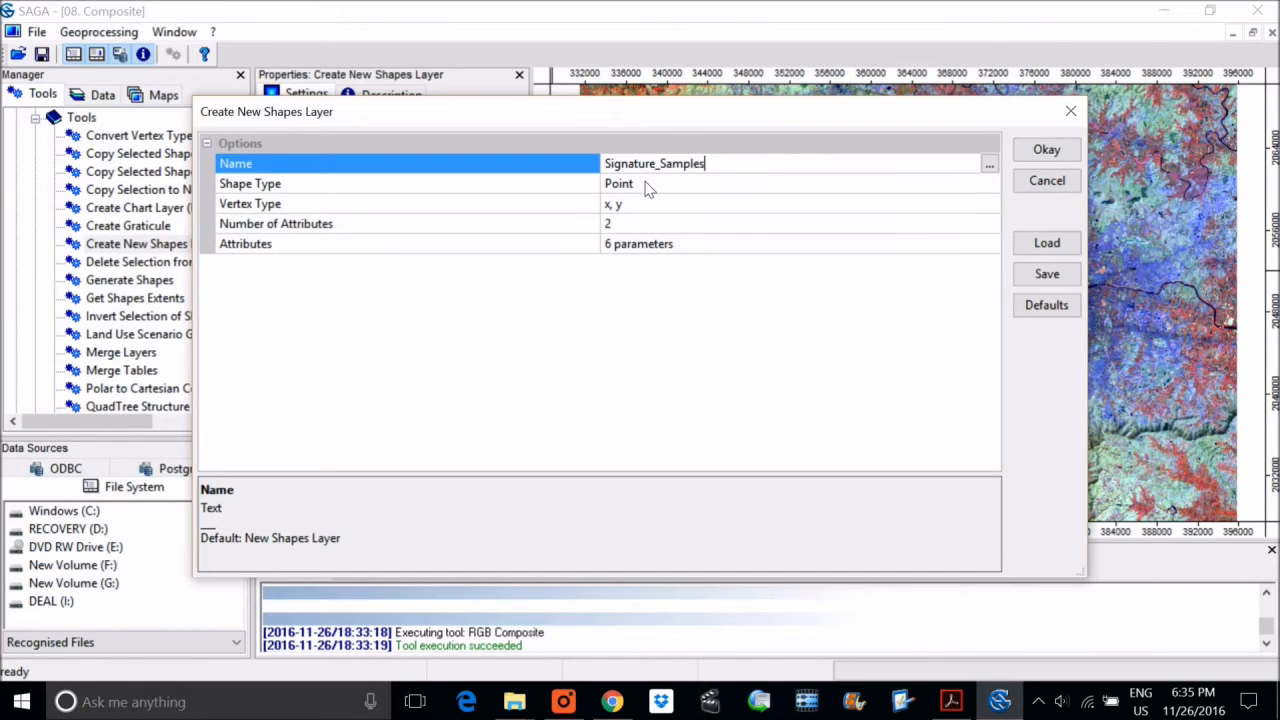
{"action": "left_click", "coordinate": [646, 186]}
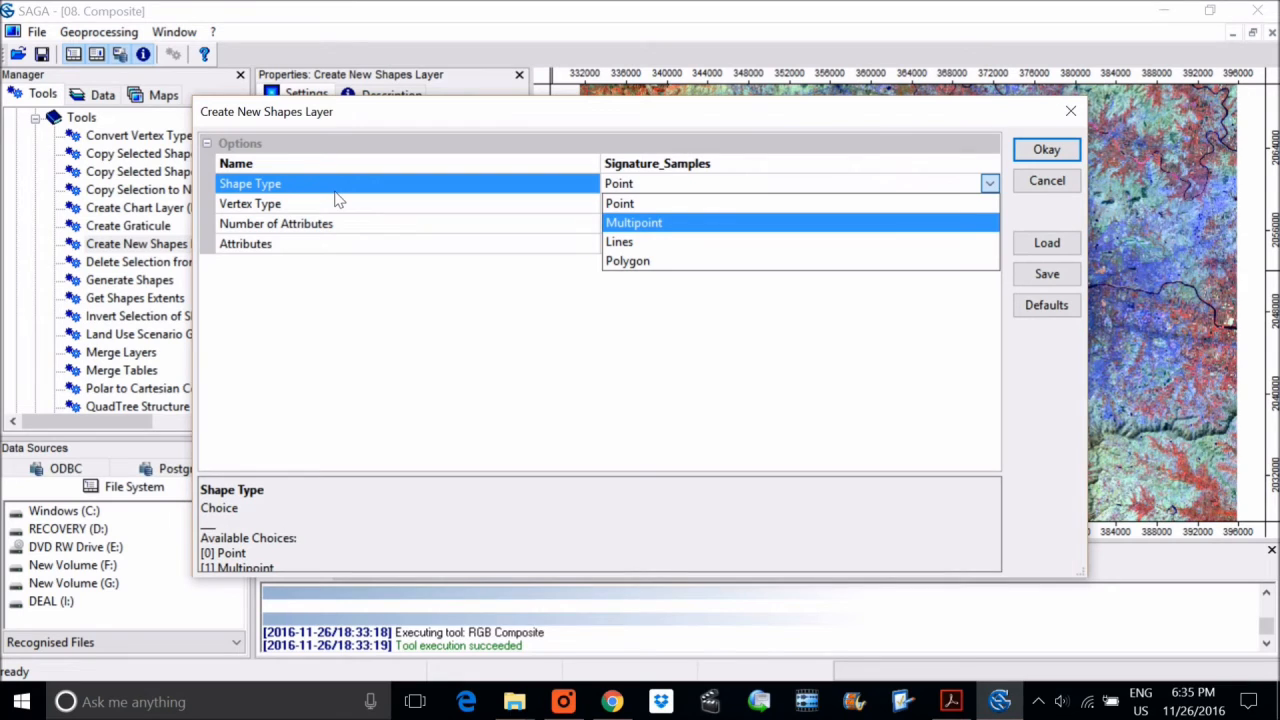
{"action": "left_click", "coordinate": [630, 262]}
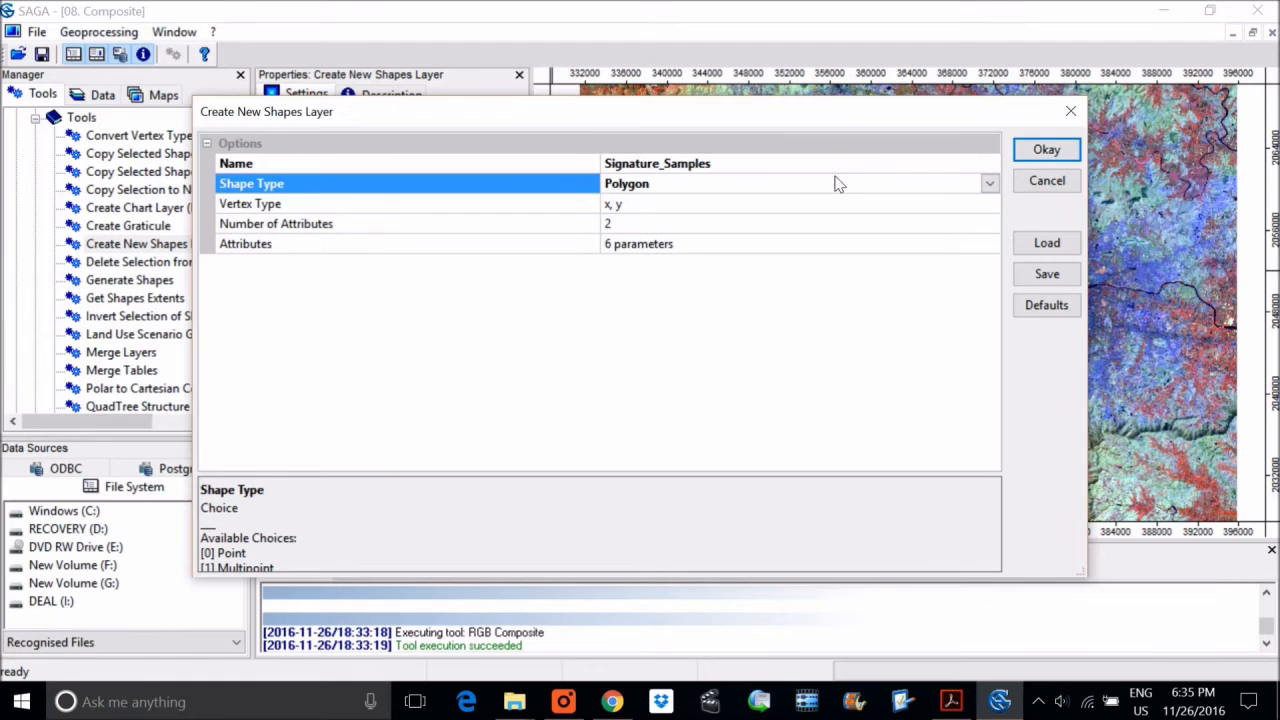
{"action": "left_click", "coordinate": [1046, 150]}
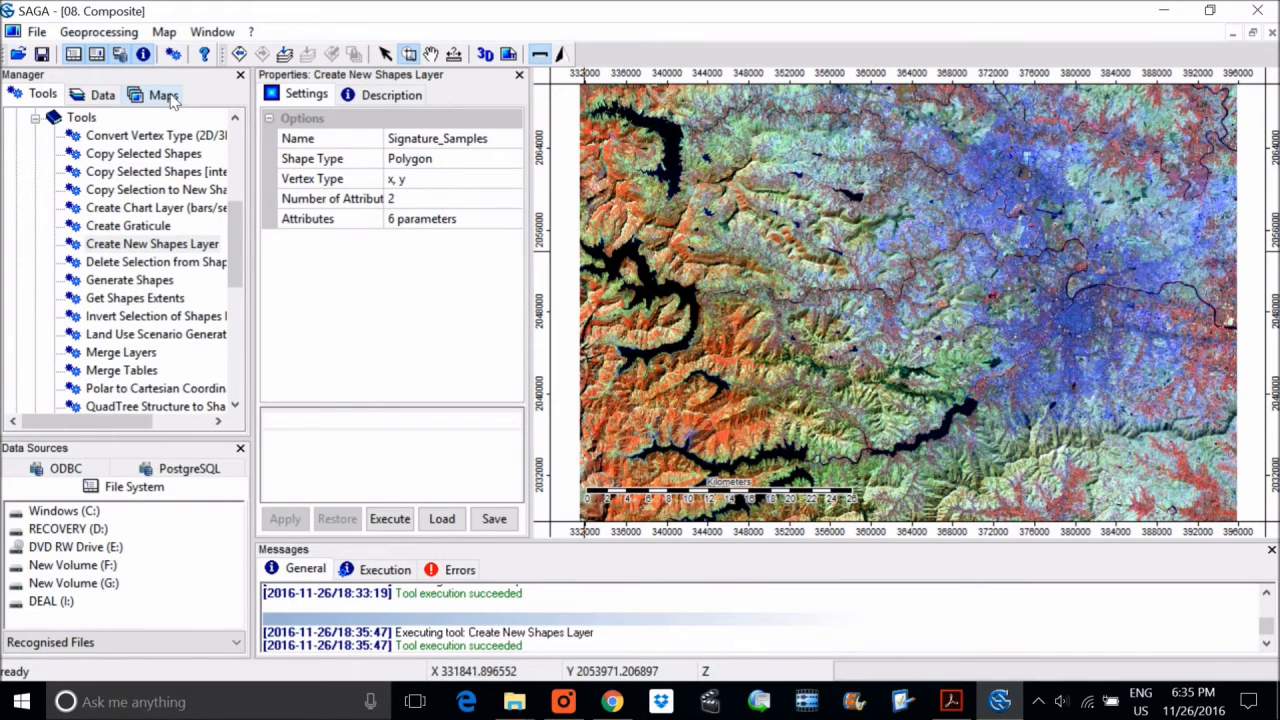
Rename the Composite grid to 452Composite and apply the change.
{"action": "left_click", "coordinate": [105, 97]}
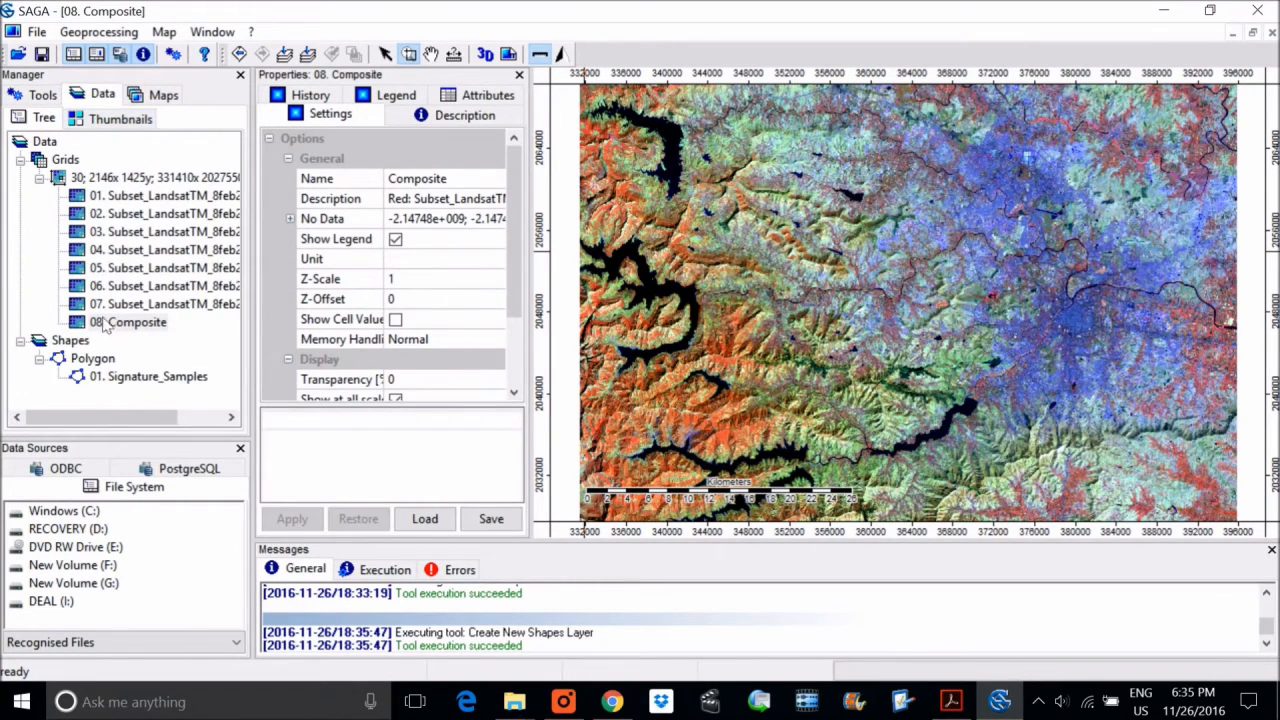
{"action": "double_click", "coordinate": [132, 384]}
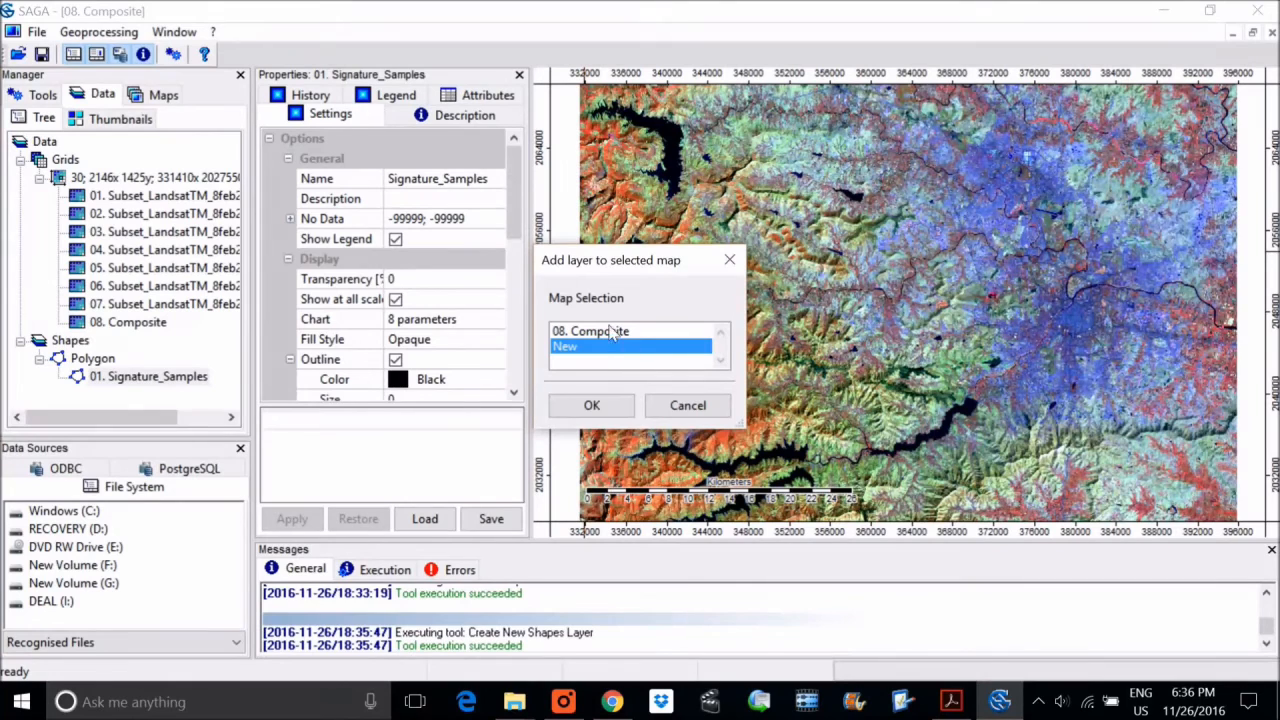
{"action": "left_click", "coordinate": [687, 406]}
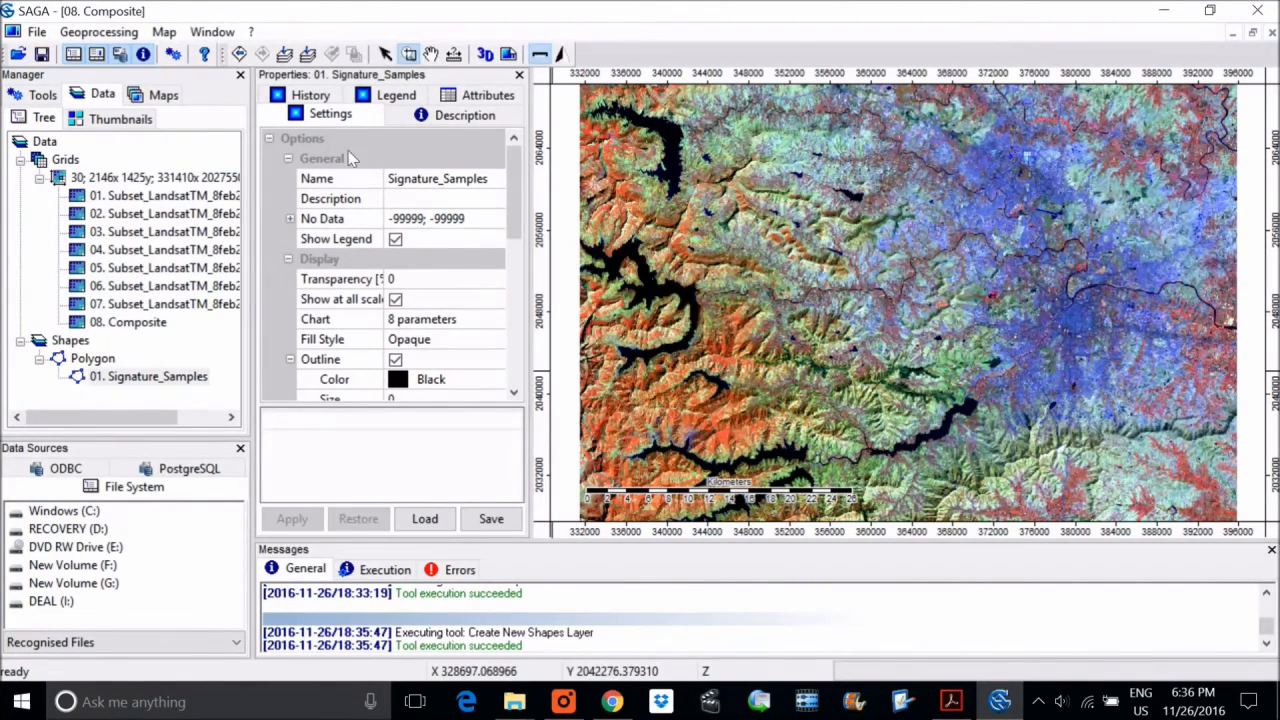
{"action": "left_click", "coordinate": [152, 325]}
{"action": "left_click", "coordinate": [420, 178]}
{"action": "left_click", "coordinate": [392, 178]}
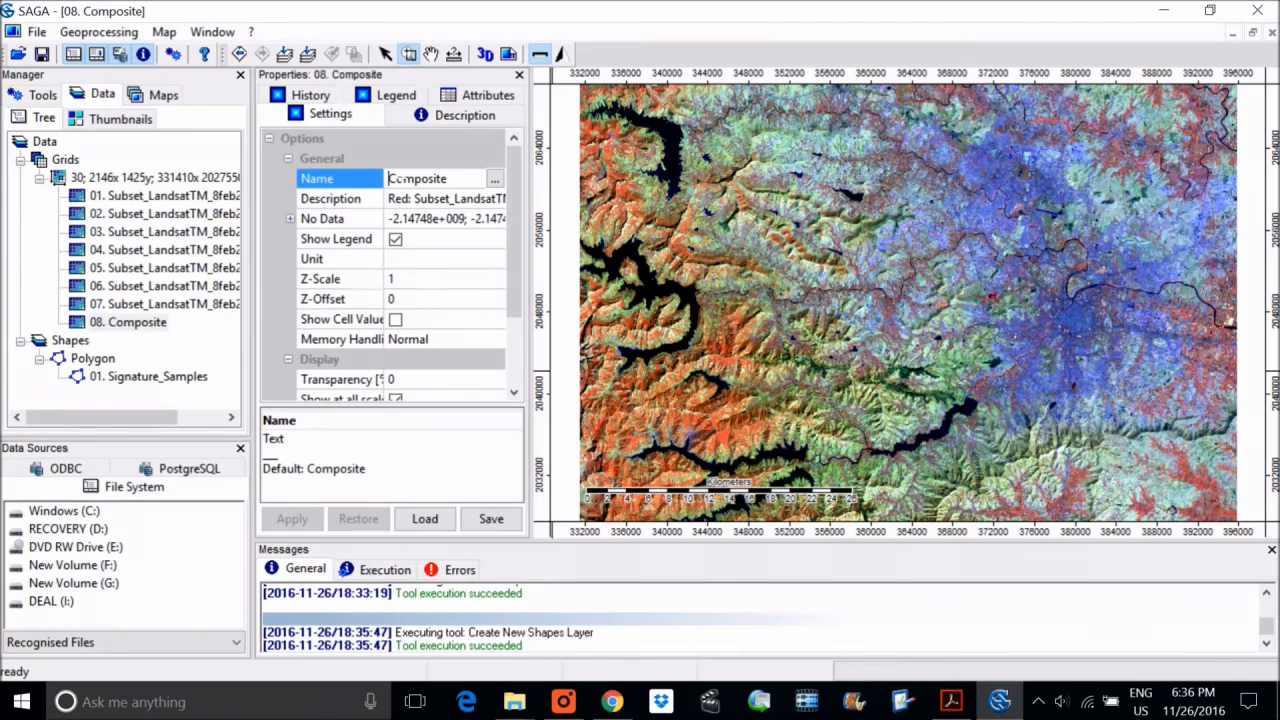
{"action": "type", "text": "$%"}
{"action": "key", "text": "BackSpace"}
{"action": "key", "text": "BackSpace"}
{"action": "type", "text": "452"}
{"action": "key", "text": "Return"}
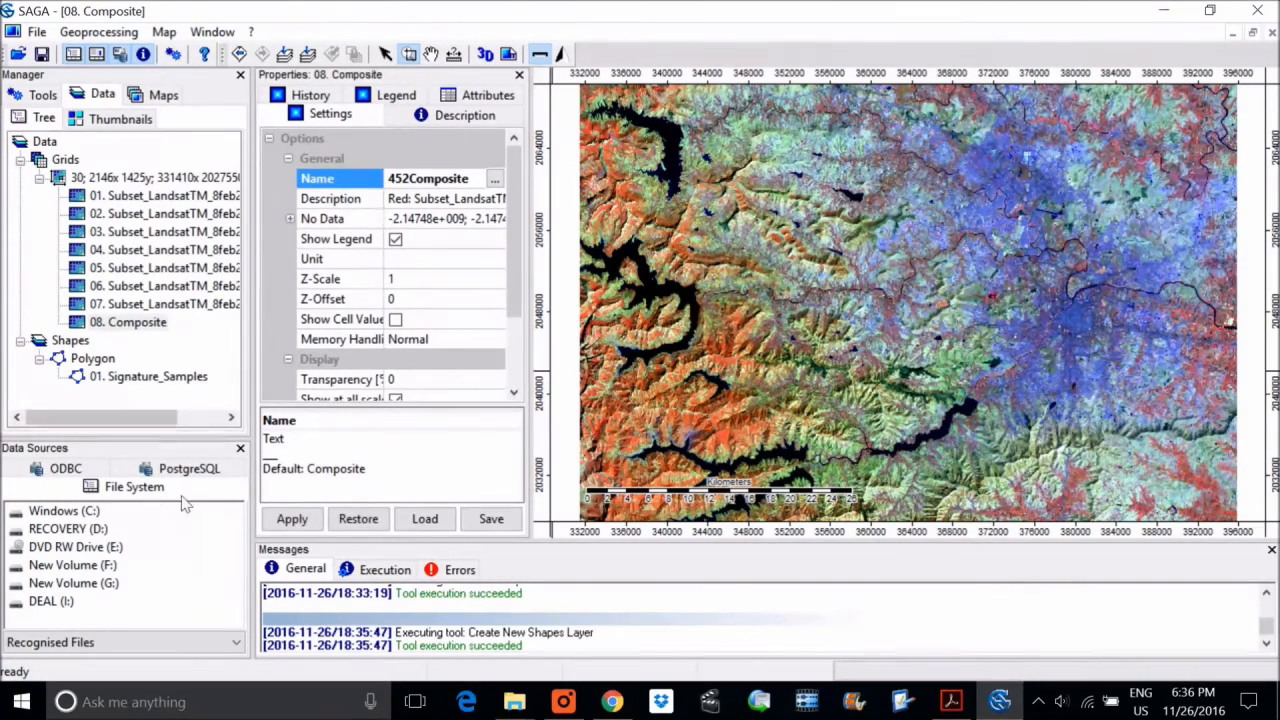
{"action": "left_click", "coordinate": [290, 516]}
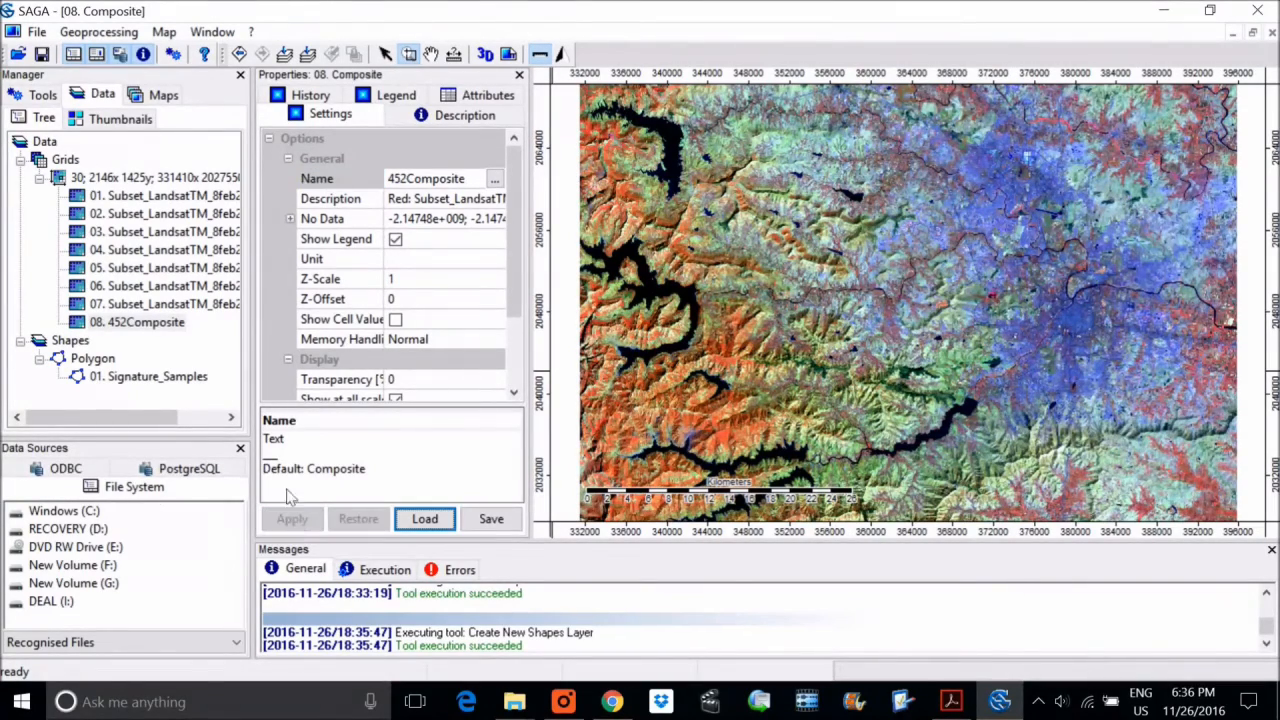
Add the Signature_Samples layer to the existing 08. Composite map and show the map's layer list.
{"action": "right_click", "coordinate": [165, 380]}
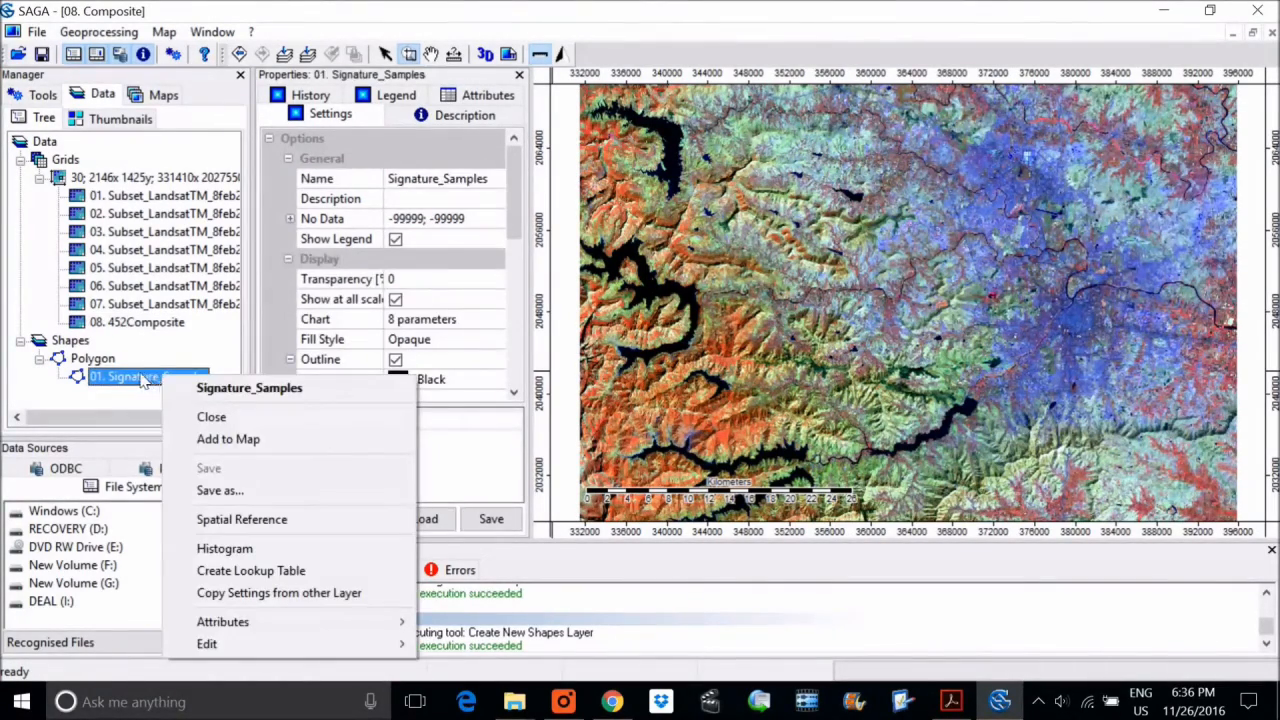
{"action": "double_click", "coordinate": [128, 381]}
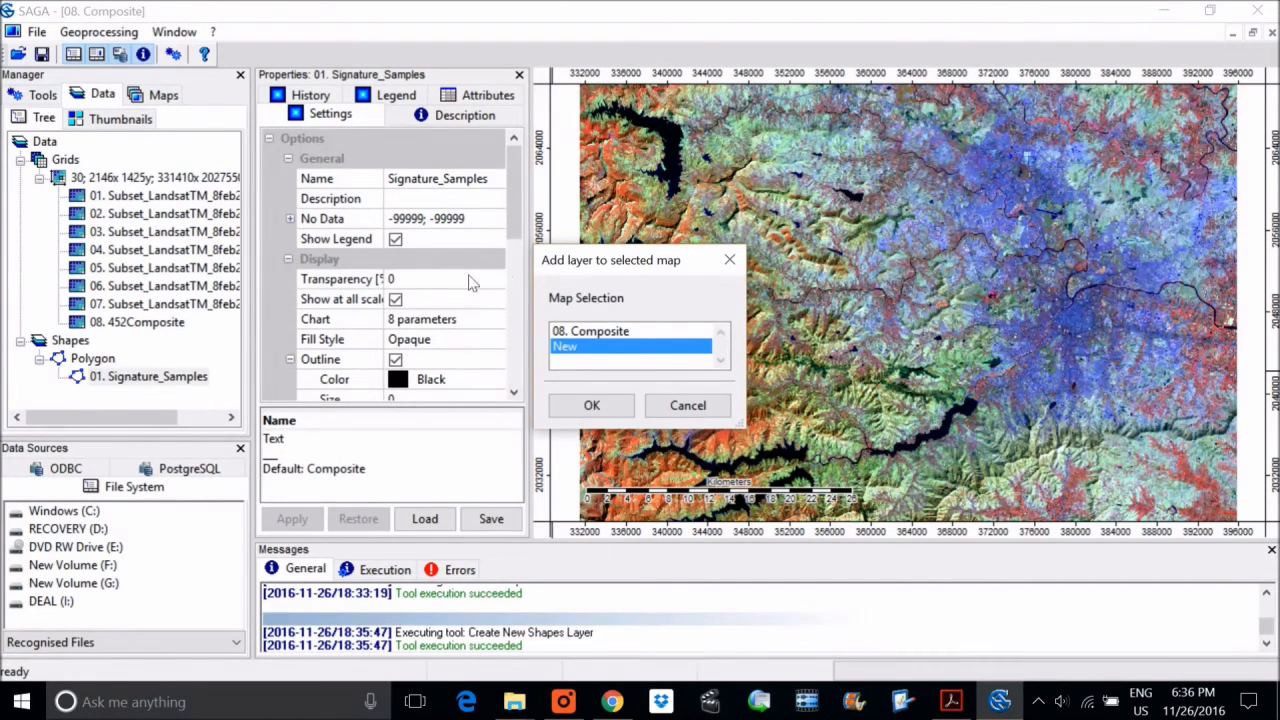
{"action": "left_click", "coordinate": [605, 333]}
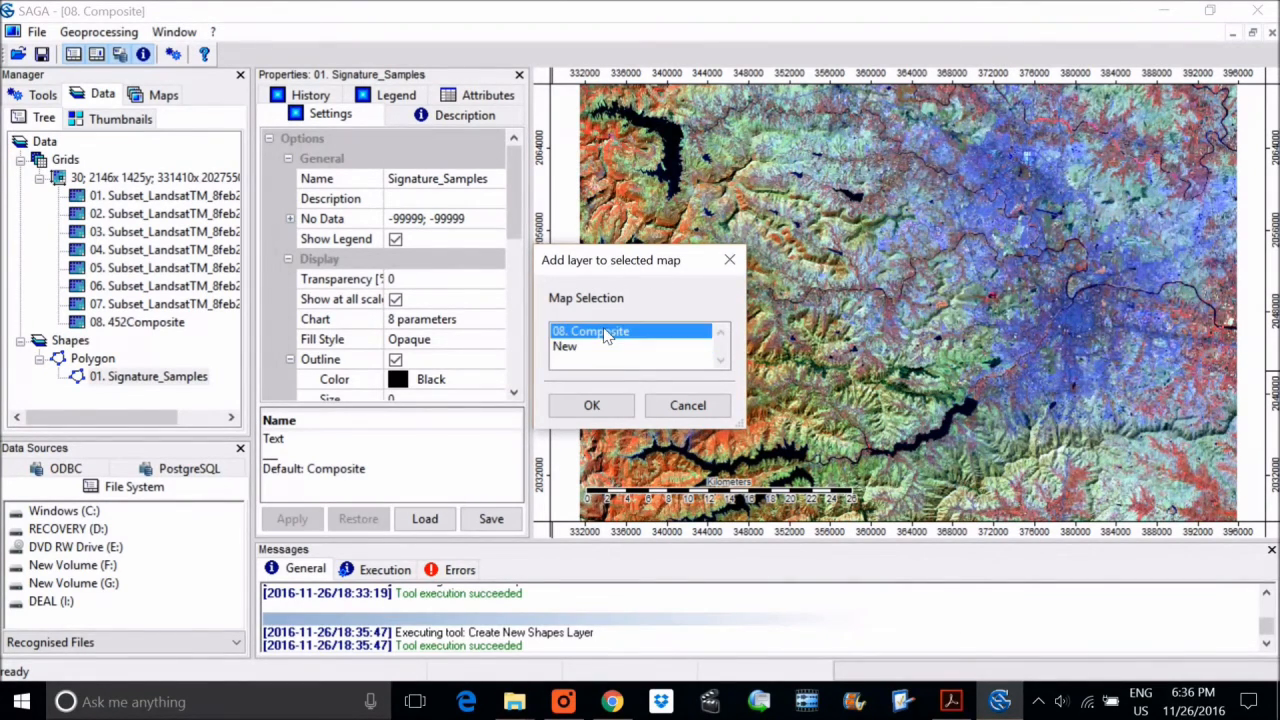
{"action": "left_click", "coordinate": [594, 406]}
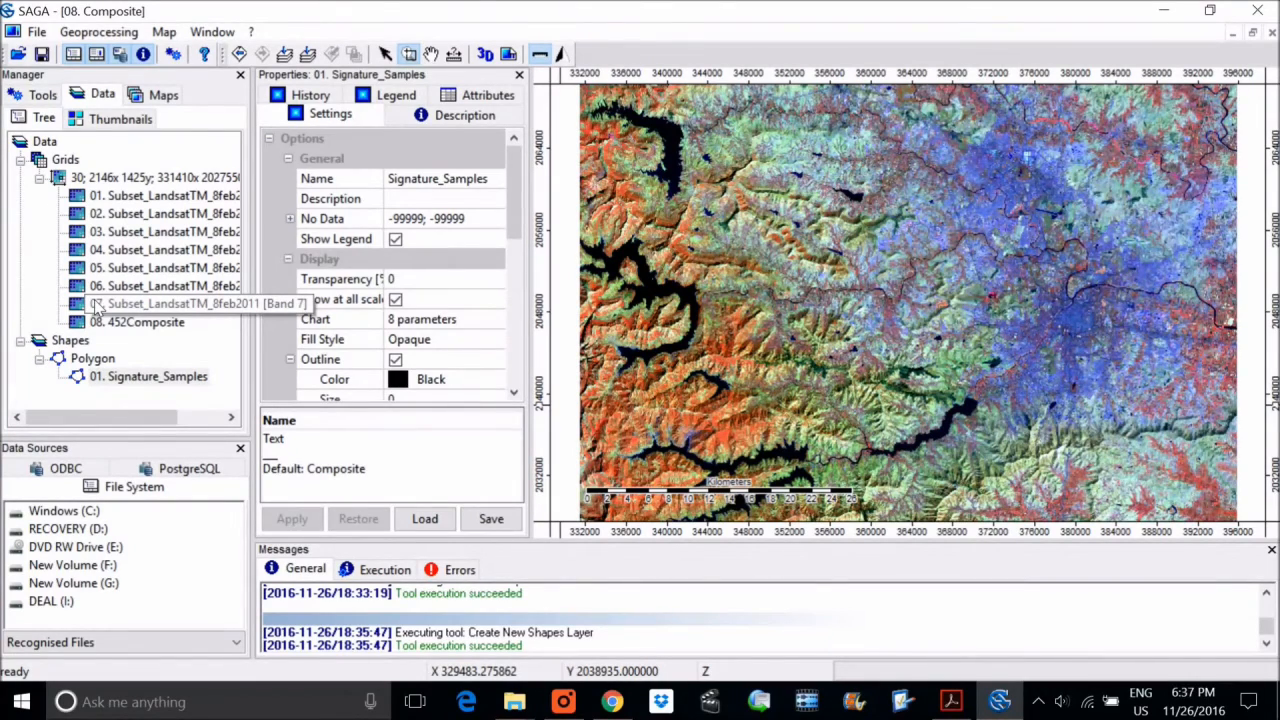
{"action": "left_click", "coordinate": [155, 99]}
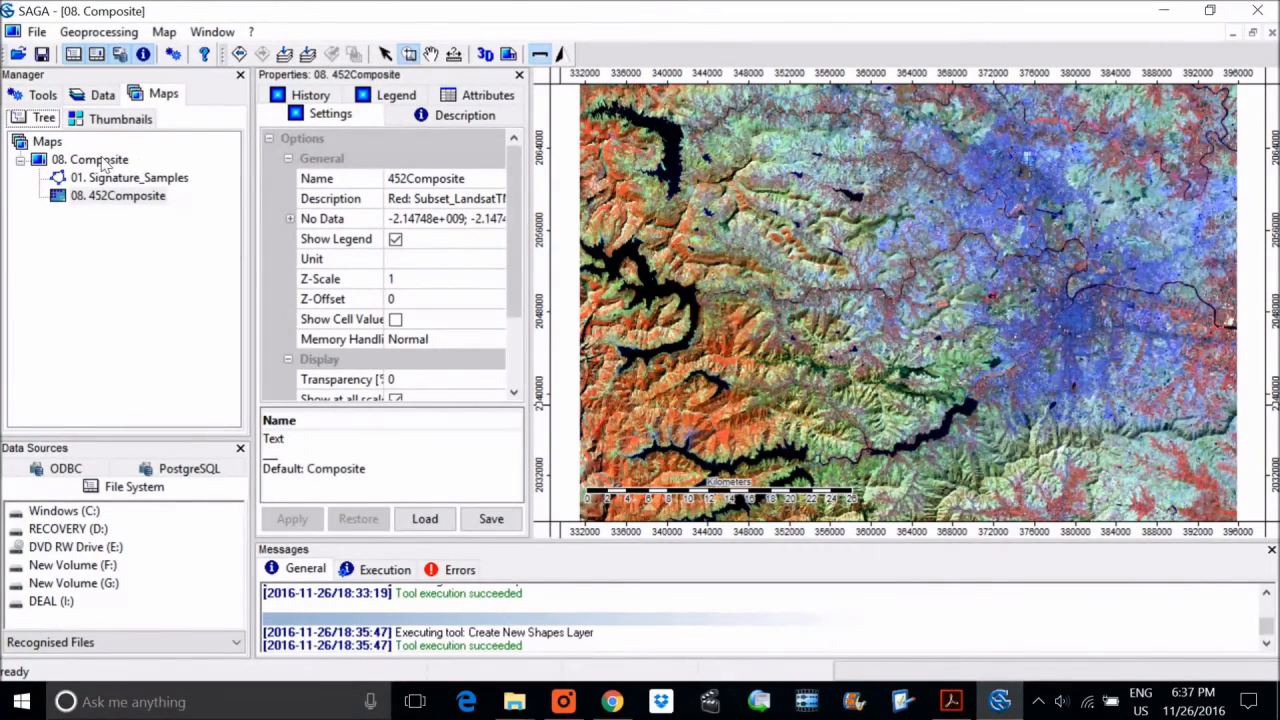
Add a triangular polygon about 1.8 km wide to Signature_Samples over the dark reservoir in the northwest of the image and apply it.
{"action": "right_click", "coordinate": [195, 378]}
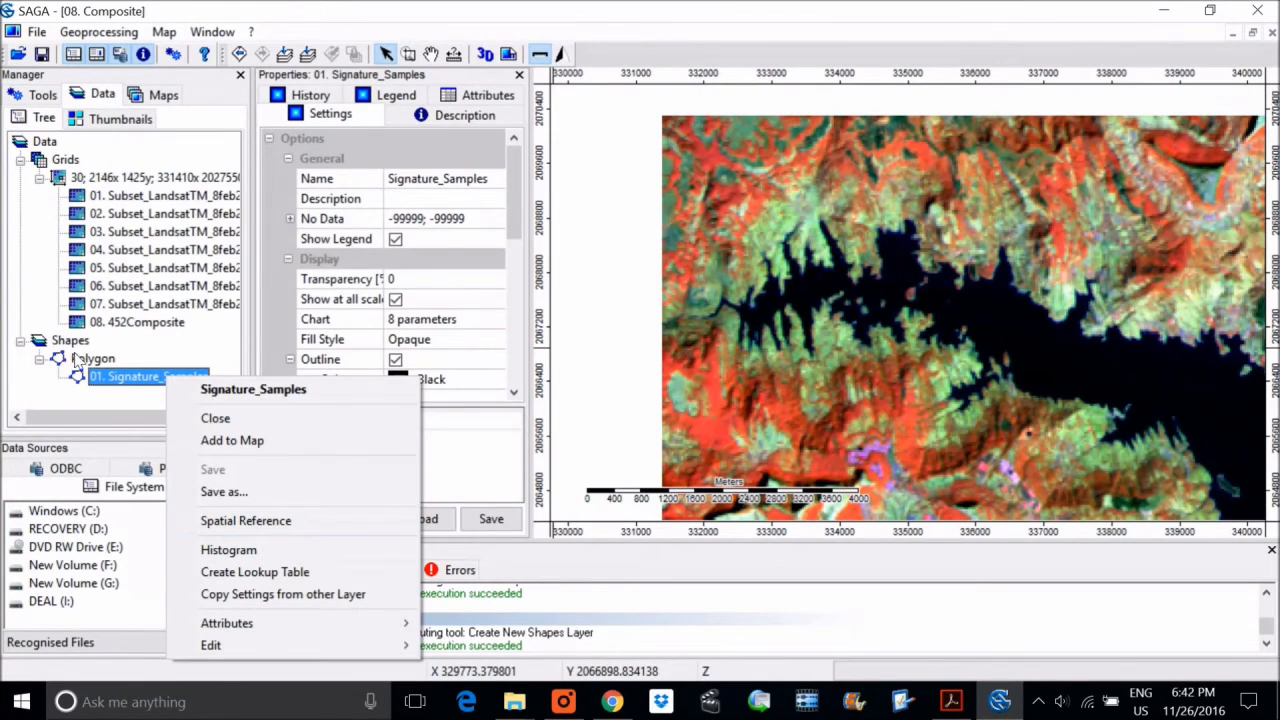
{"action": "mouse_move", "coordinate": [334, 648]}
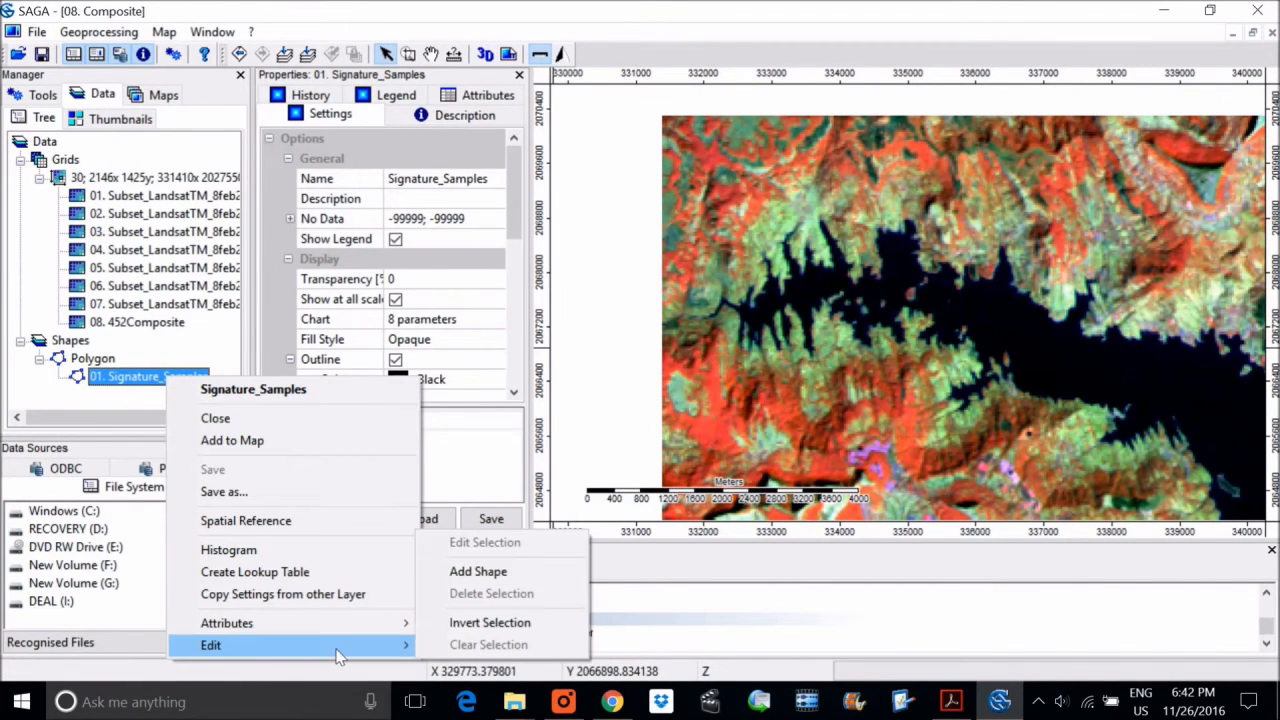
{"action": "left_click", "coordinate": [503, 580]}
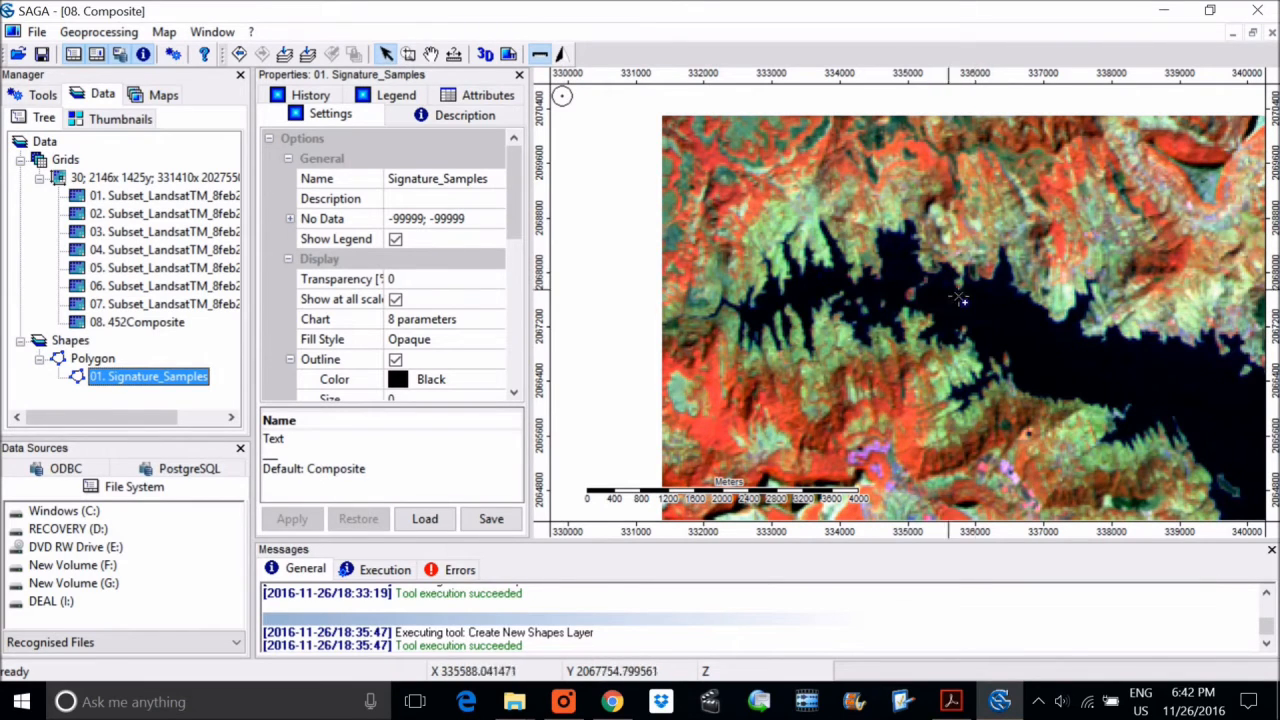
{"action": "left_click", "coordinate": [908, 292]}
{"action": "left_click", "coordinate": [933, 347]}
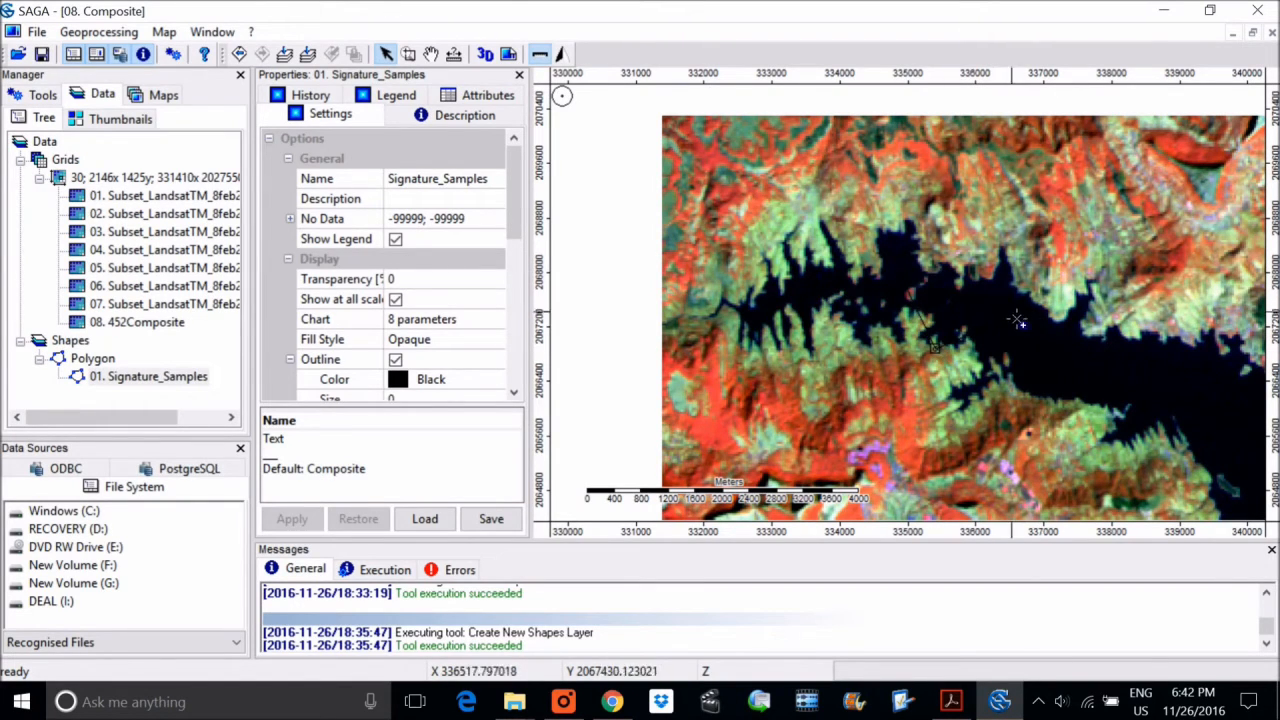
{"action": "scroll", "coordinate": [999, 340], "scroll_direction": "up", "scroll_amount": 1}
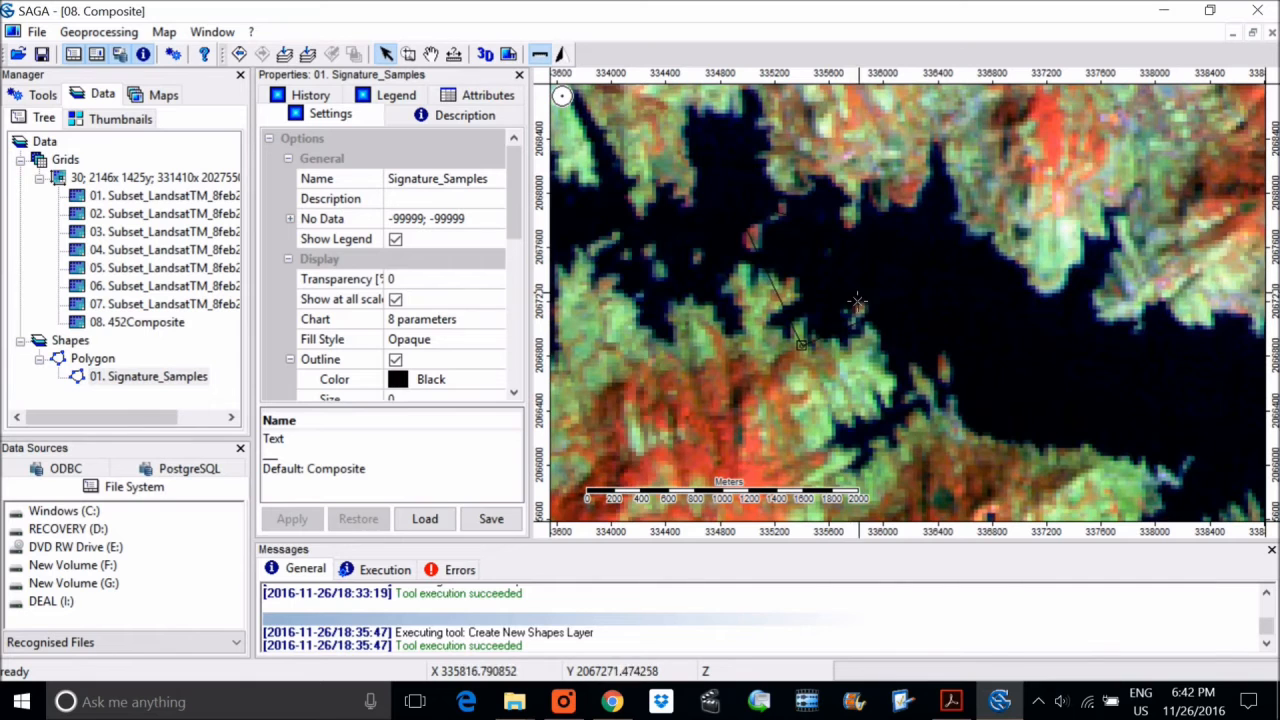
{"action": "right_click", "coordinate": [930, 298]}
{"action": "left_click", "coordinate": [993, 318]}
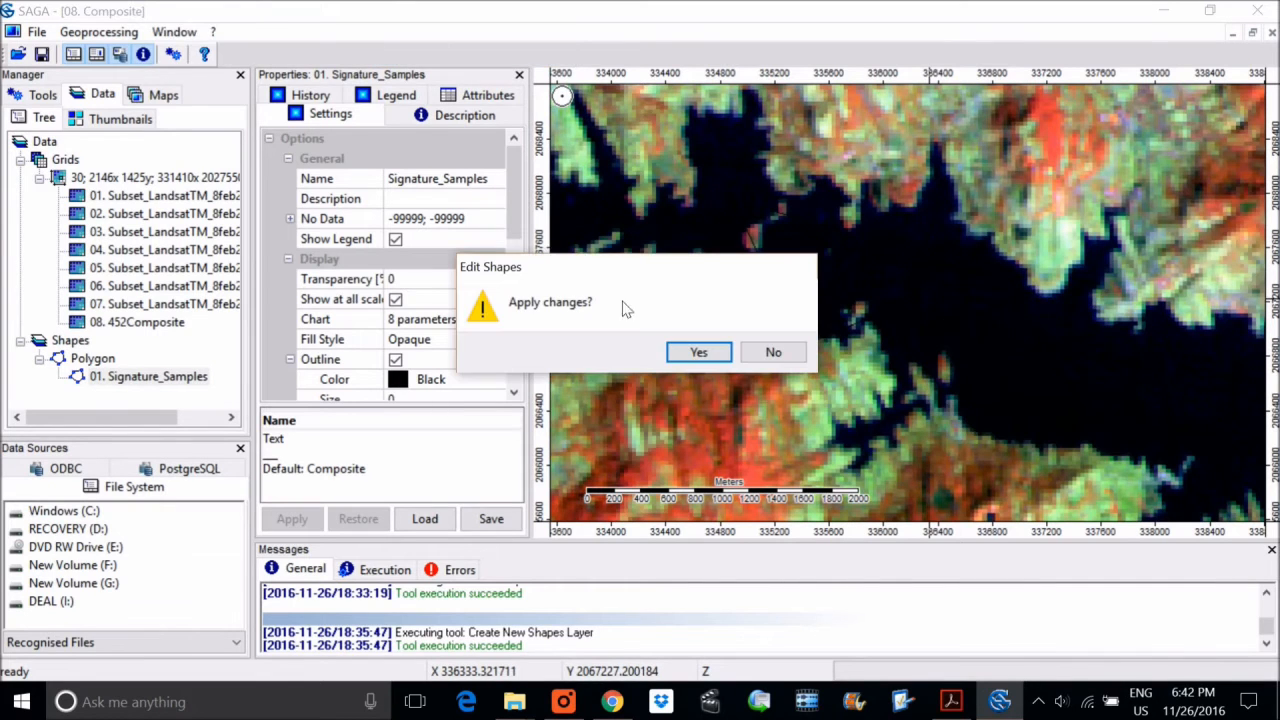
{"action": "left_click", "coordinate": [699, 352]}
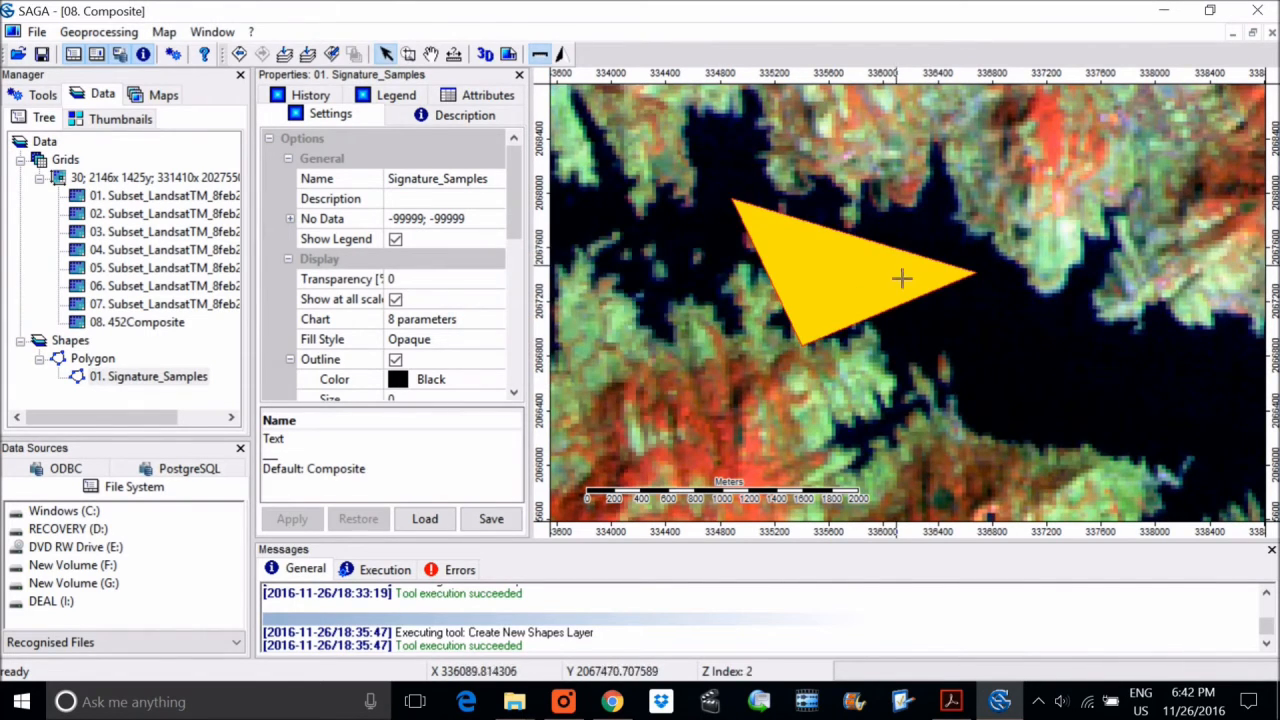
Add a triangular polygon about 2.4 km wide to Signature_Samples over the blue built-up area in the northeast, between the two rivers, and apply it.
{"action": "scroll", "coordinate": [871, 271], "scroll_direction": "down", "scroll_amount": 2}
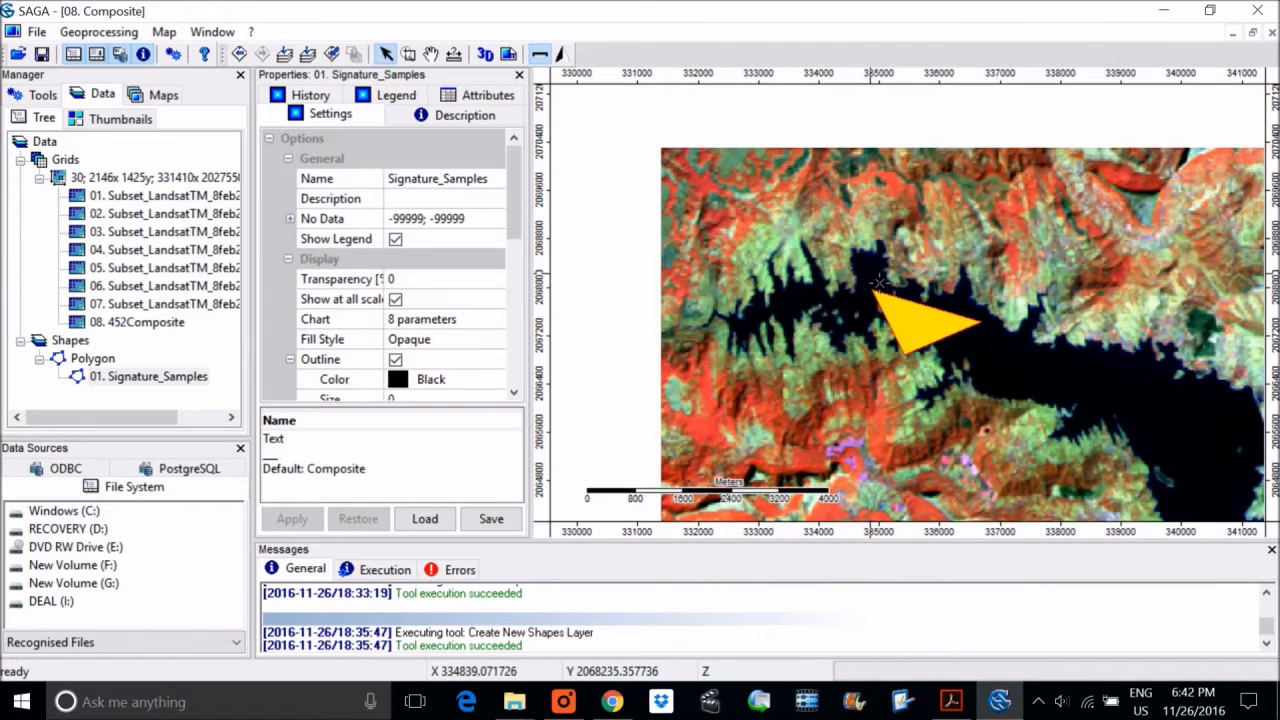
{"action": "scroll", "coordinate": [1054, 343], "scroll_direction": "down", "scroll_amount": 1}
{"action": "scroll", "coordinate": [1188, 345], "scroll_direction": "up", "scroll_amount": 1}
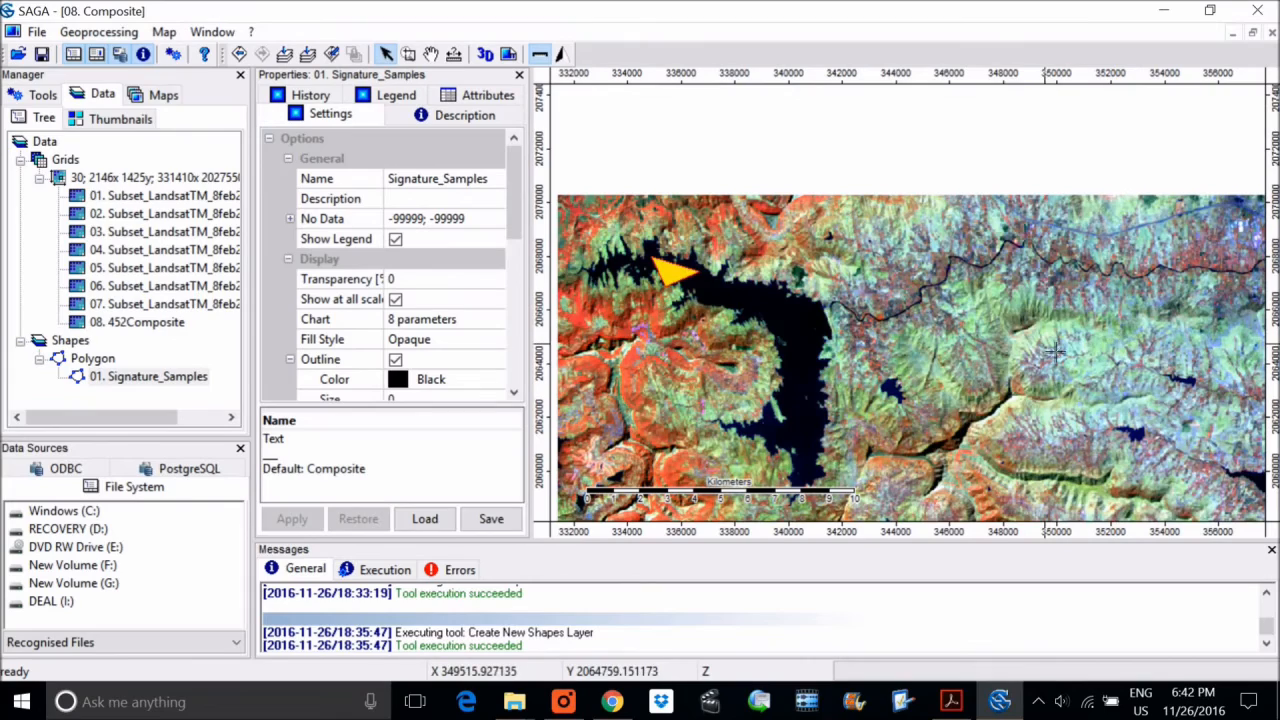
{"action": "scroll", "coordinate": [1055, 352], "scroll_direction": "up", "scroll_amount": 1}
{"action": "scroll", "coordinate": [1054, 350], "scroll_direction": "down", "scroll_amount": 1}
{"action": "scroll", "coordinate": [1033, 349], "scroll_direction": "down", "scroll_amount": 1}
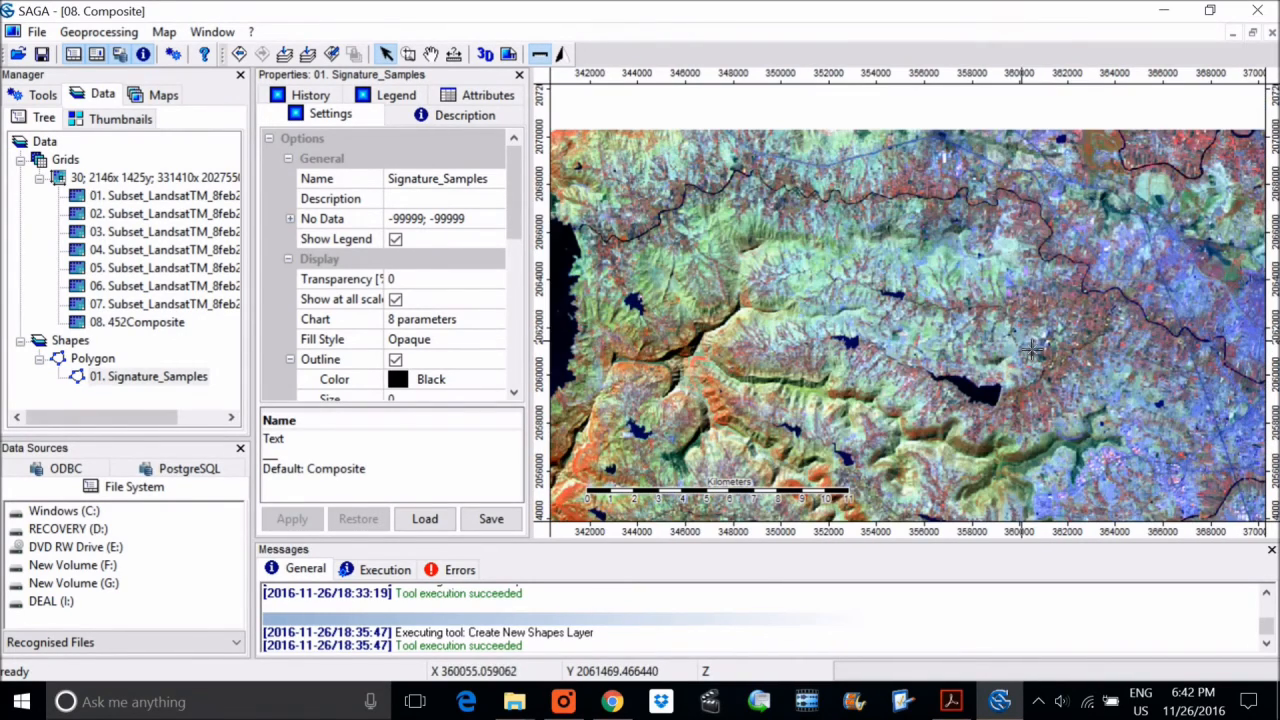
{"action": "scroll", "coordinate": [1248, 414], "scroll_direction": "up", "scroll_amount": 2}
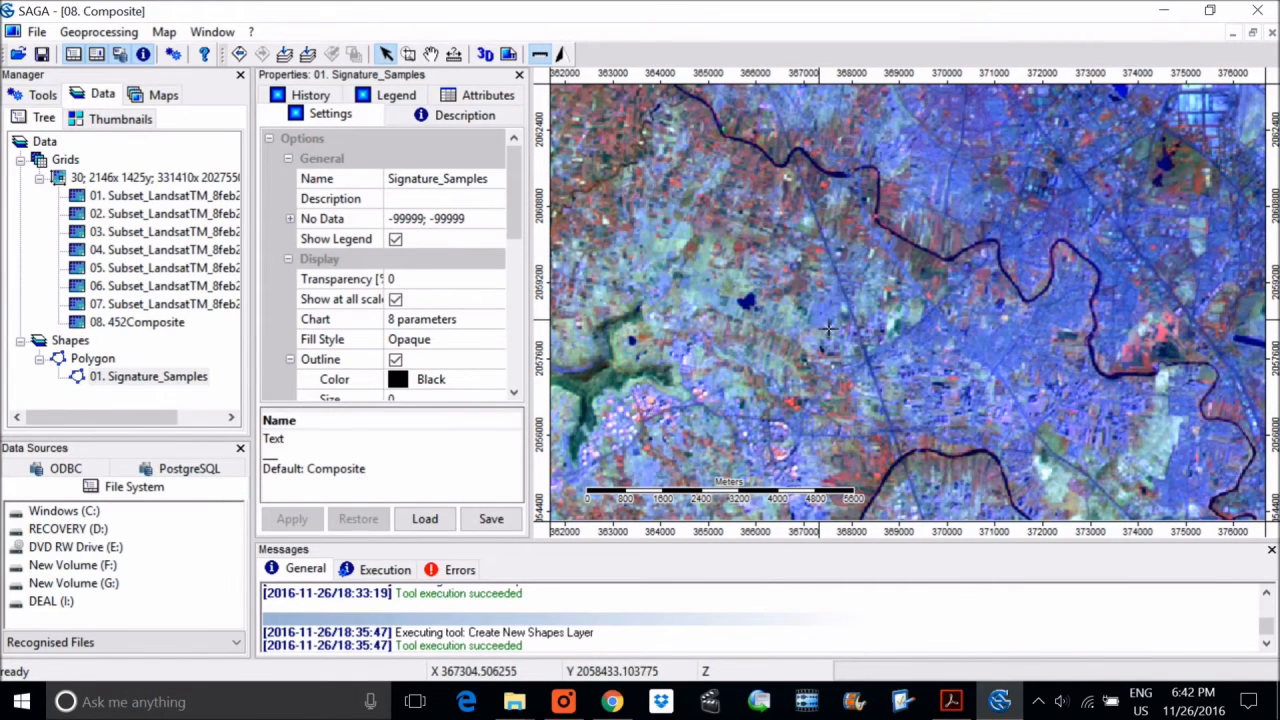
{"action": "right_click", "coordinate": [924, 383]}
{"action": "left_click", "coordinate": [945, 423]}
{"action": "left_click", "coordinate": [869, 317]}
{"action": "left_click", "coordinate": [907, 407]}
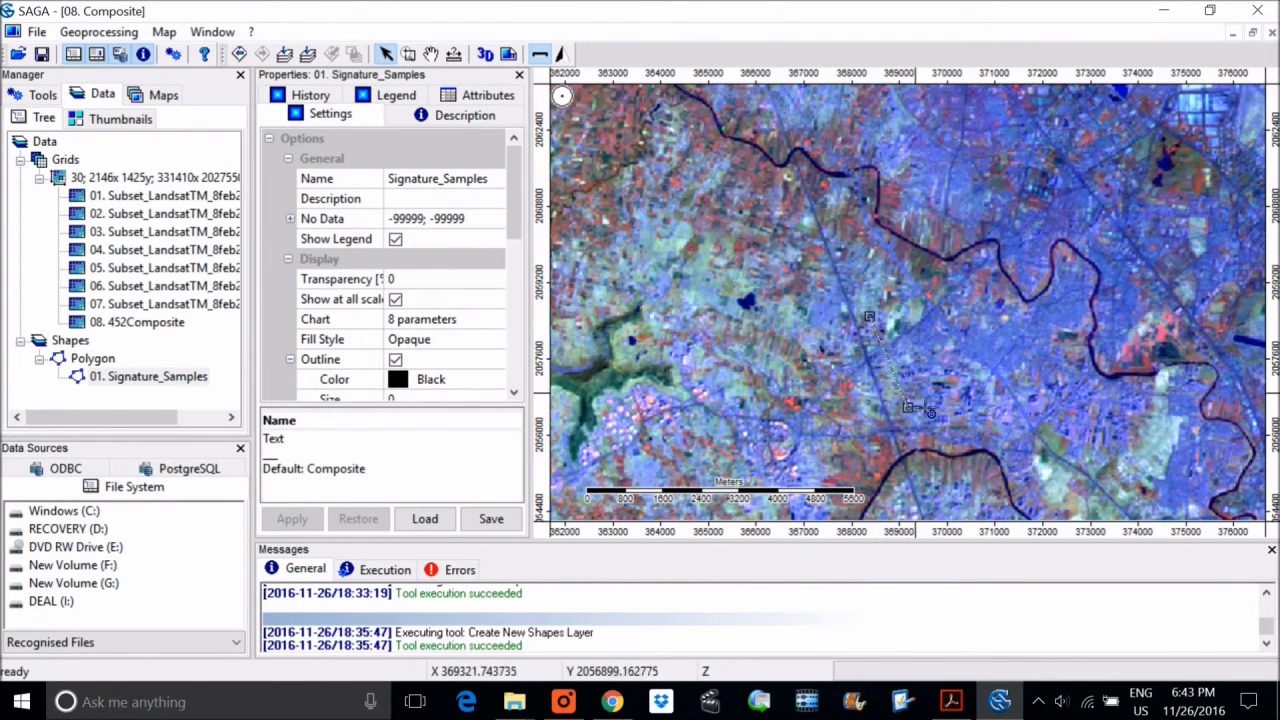
{"action": "left_click", "coordinate": [985, 344]}
{"action": "right_click", "coordinate": [999, 357]}
{"action": "left_click", "coordinate": [1022, 362]}
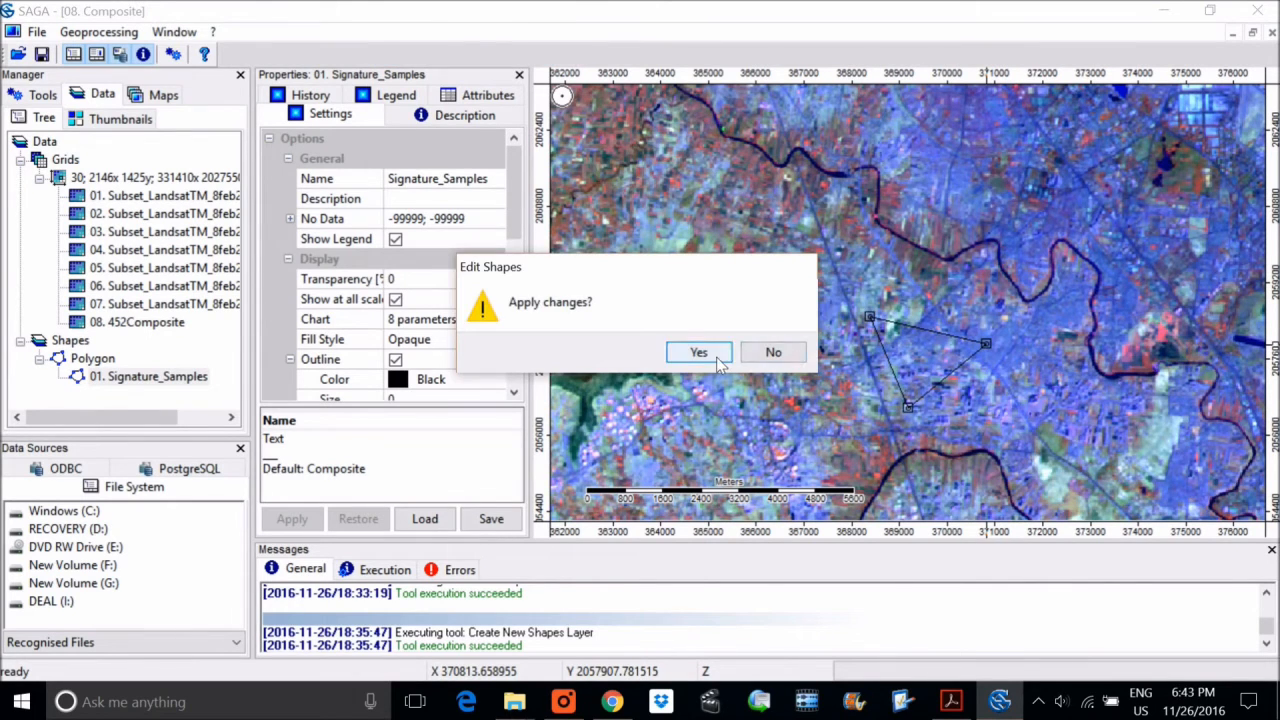
{"action": "left_click", "coordinate": [716, 358]}
Examine the composite at full extent and close up around the sample polygons, leaving the new polygon deselected.
{"action": "scroll", "coordinate": [686, 214], "scroll_direction": "down", "scroll_amount": 4}
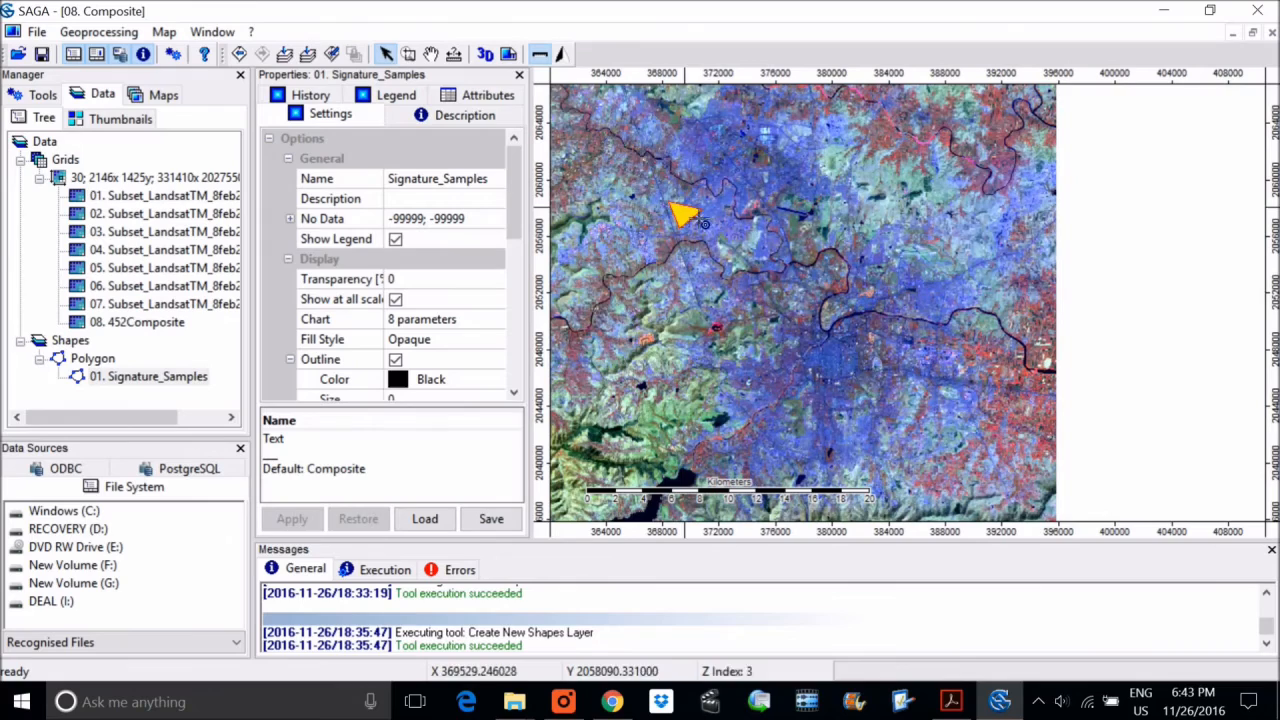
{"action": "left_click", "coordinate": [285, 55]}
{"action": "scroll", "coordinate": [1018, 220], "scroll_direction": "up", "scroll_amount": 2}
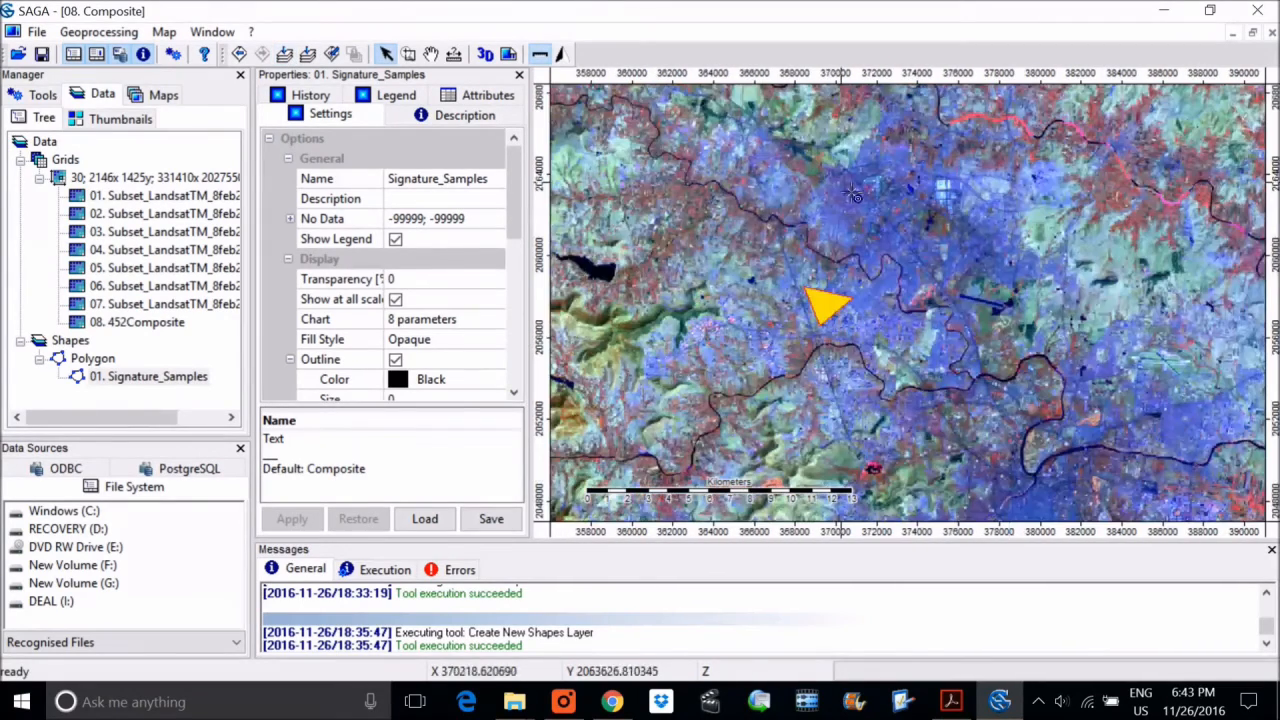
{"action": "scroll", "coordinate": [837, 226], "scroll_direction": "down", "scroll_amount": 2}
{"action": "scroll", "coordinate": [805, 277], "scroll_direction": "down", "scroll_amount": 2}
{"action": "scroll", "coordinate": [777, 320], "scroll_direction": "up", "scroll_amount": 3}
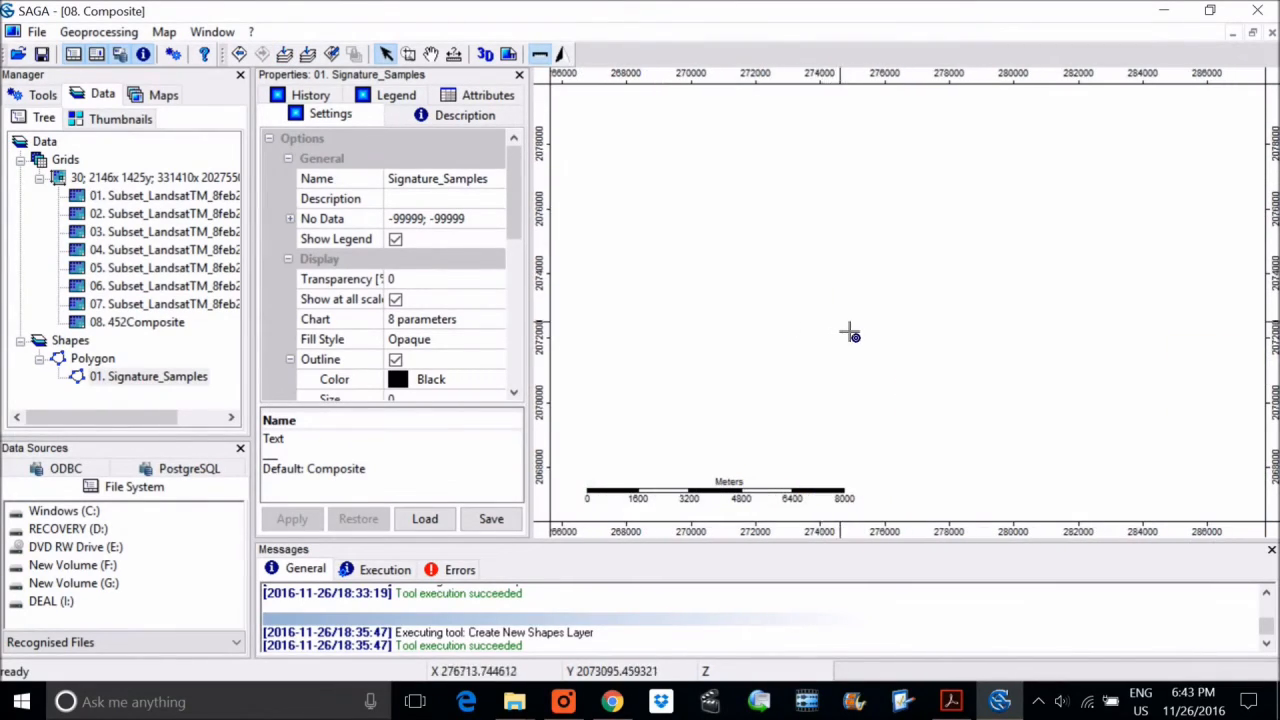
{"action": "scroll", "coordinate": [820, 305], "scroll_direction": "down", "scroll_amount": 3}
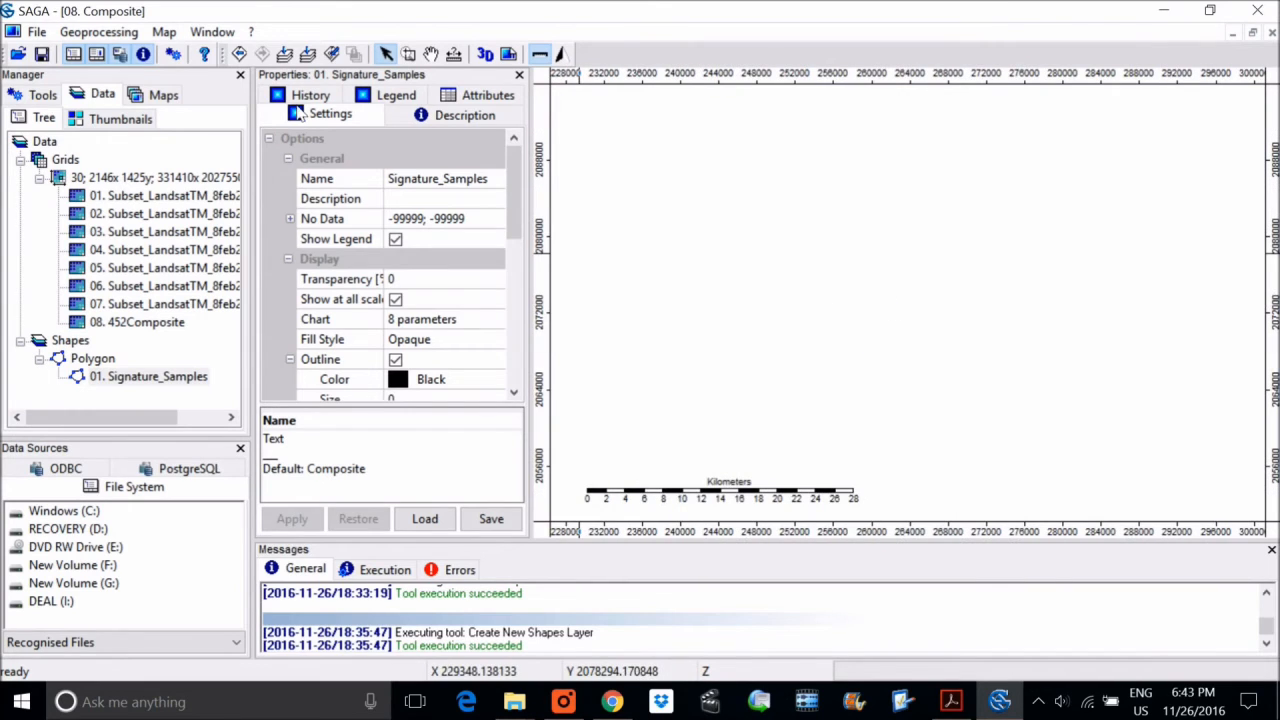
{"action": "left_click", "coordinate": [285, 55]}
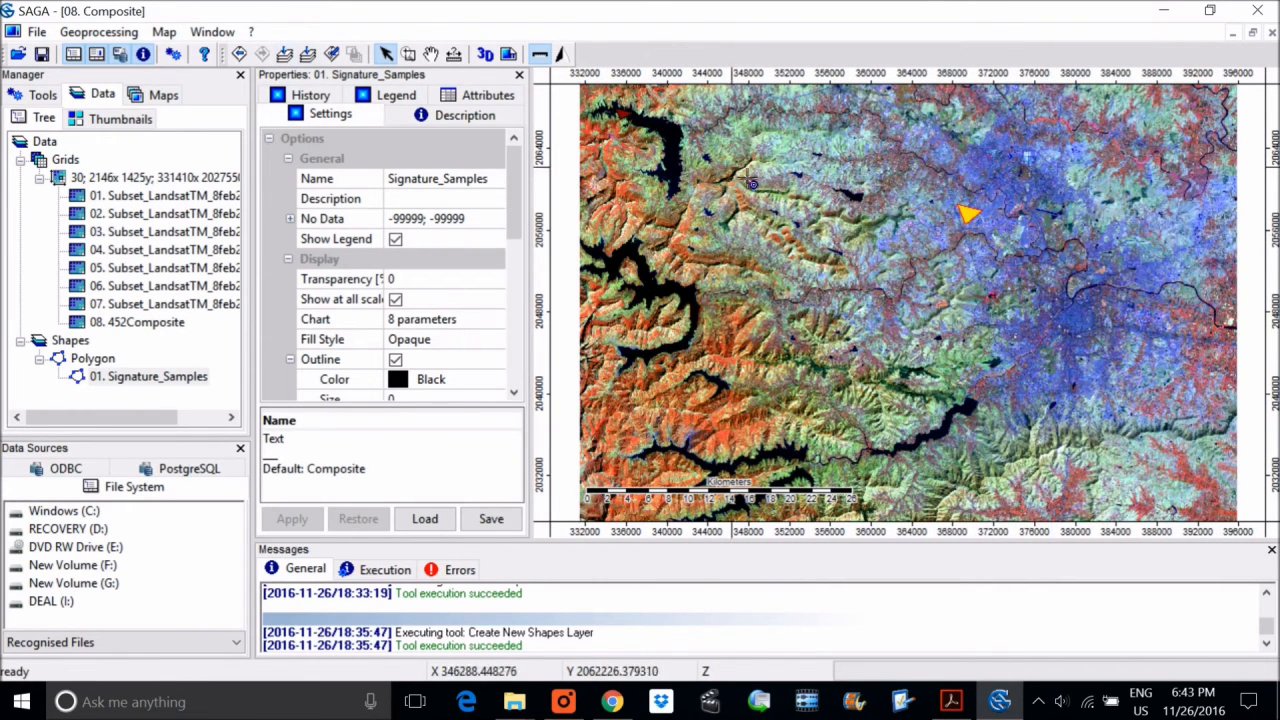
{"action": "right_click", "coordinate": [650, 142]}
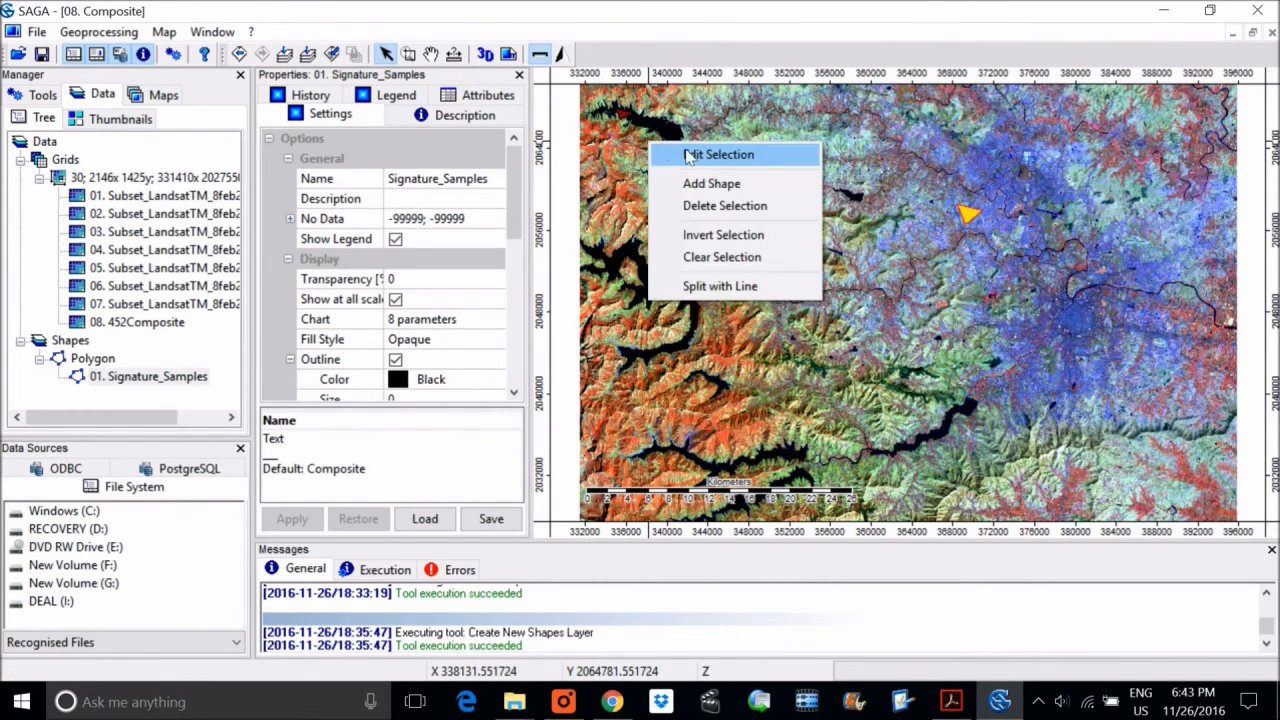
{"action": "left_click", "coordinate": [822, 129]}
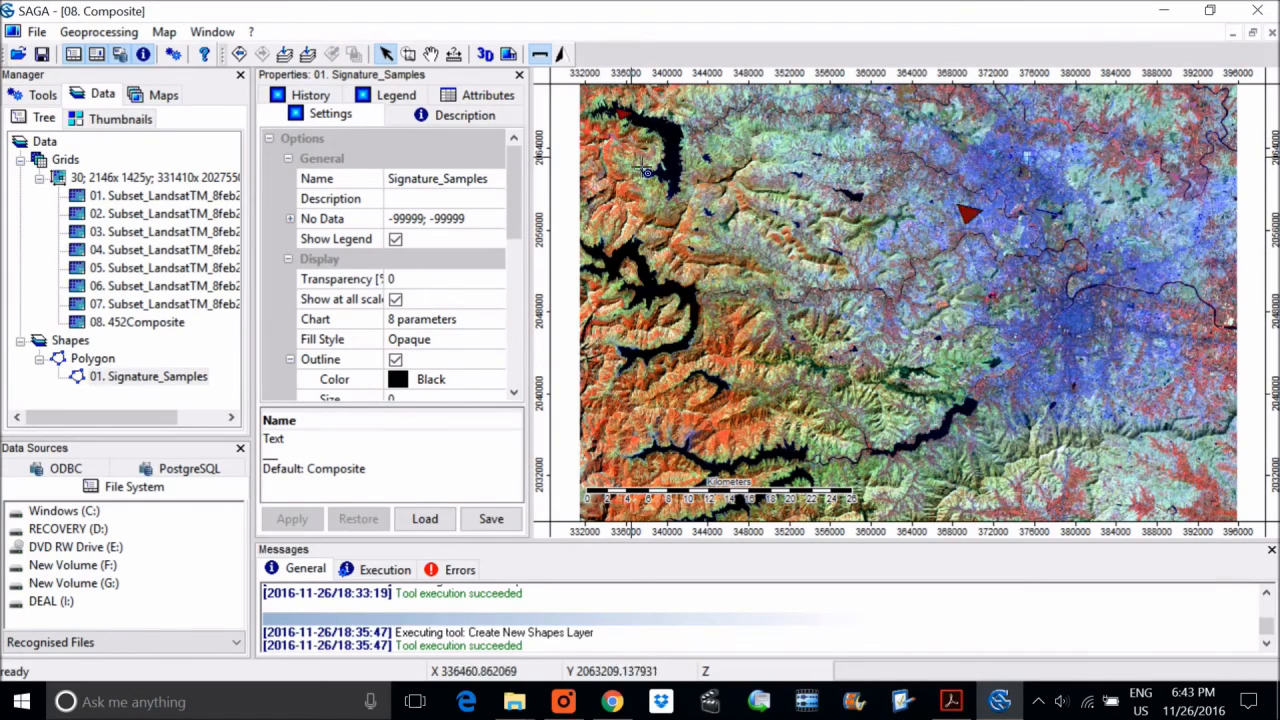
{"action": "scroll", "coordinate": [1048, 226], "scroll_direction": "up", "scroll_amount": 1}
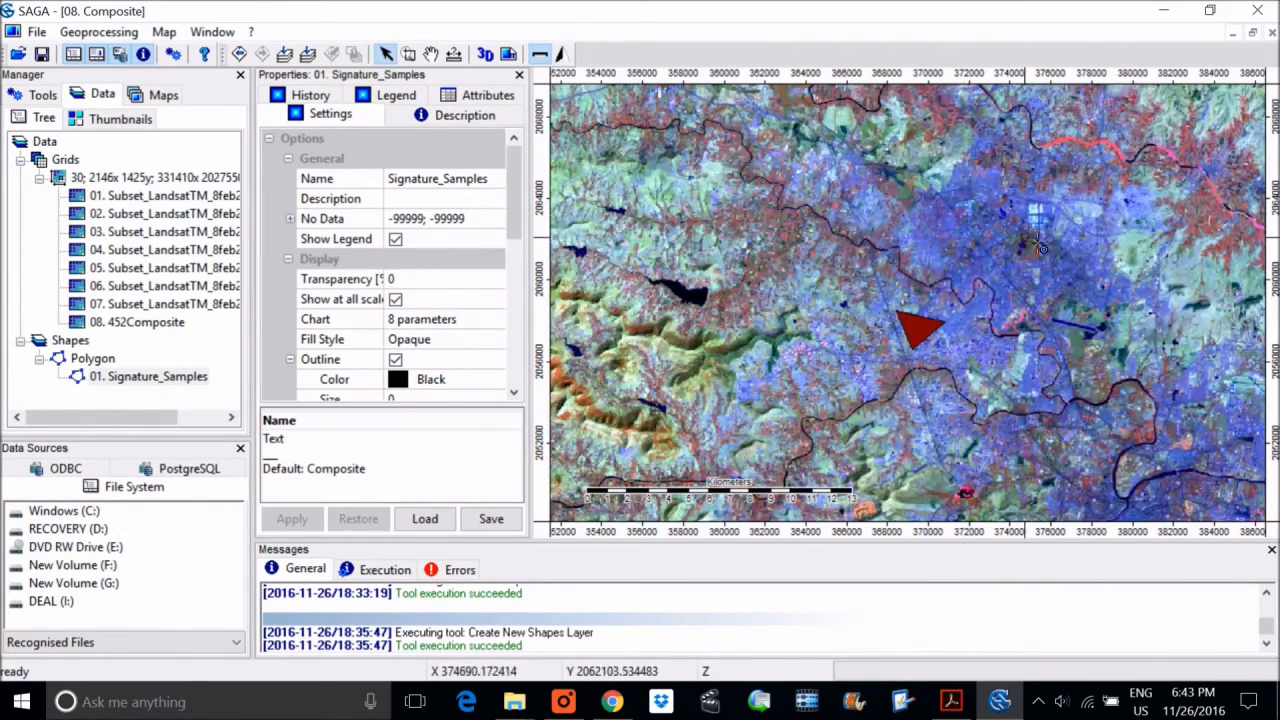
{"action": "scroll", "coordinate": [935, 360], "scroll_direction": "up", "scroll_amount": 1}
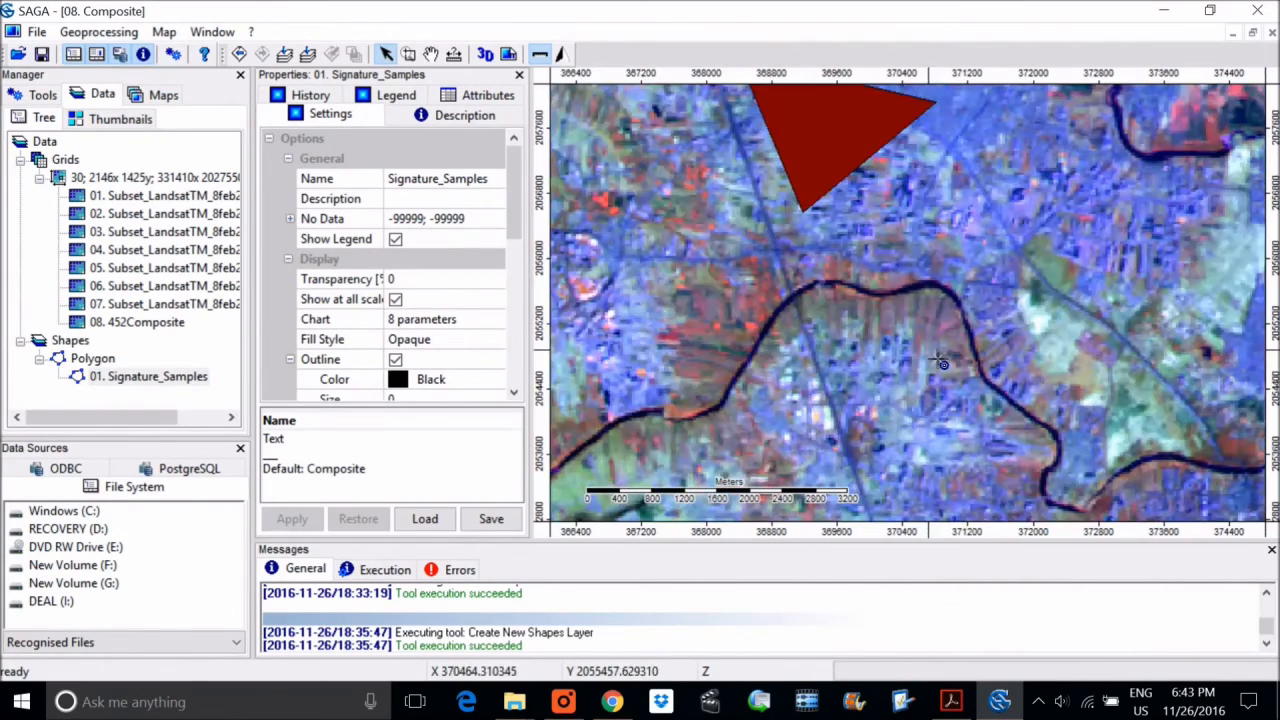
Set the outline color of the Signature_Samples layer to Yellow and apply the change.
{"action": "left_click", "coordinate": [440, 379]}
{"action": "left_click", "coordinate": [495, 382]}
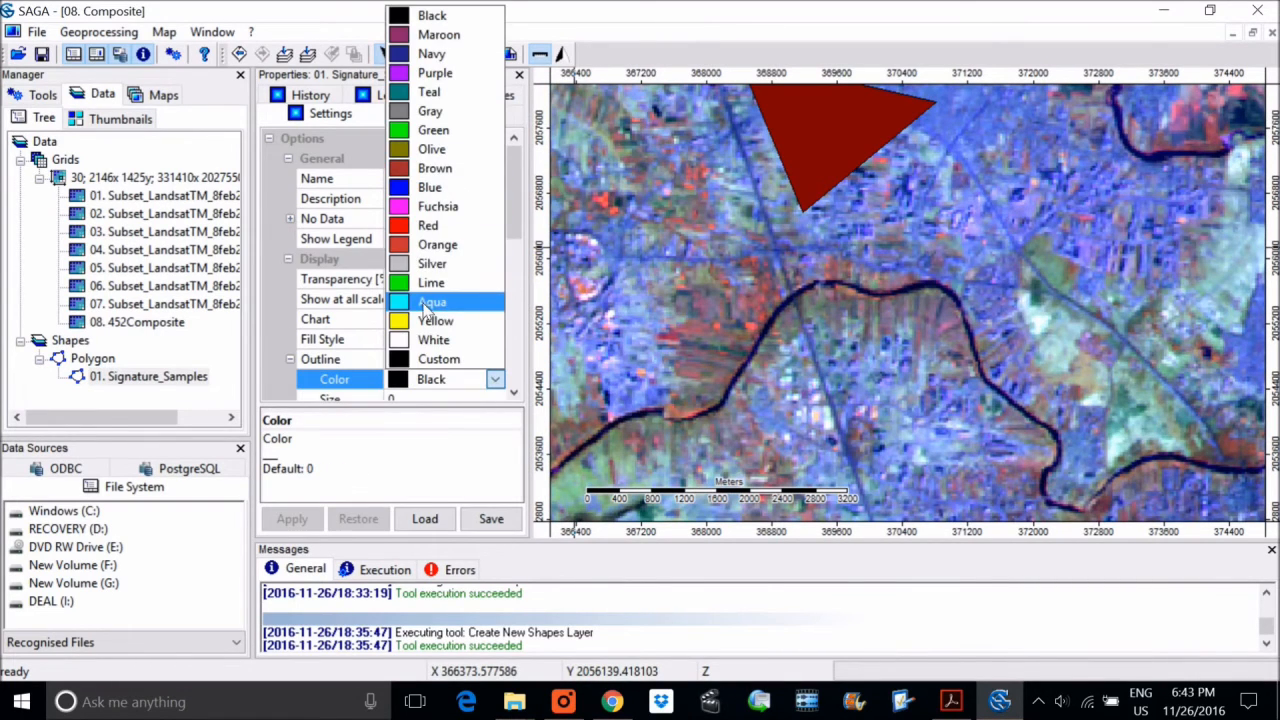
{"action": "left_click", "coordinate": [434, 320]}
{"action": "left_click", "coordinate": [292, 519]}
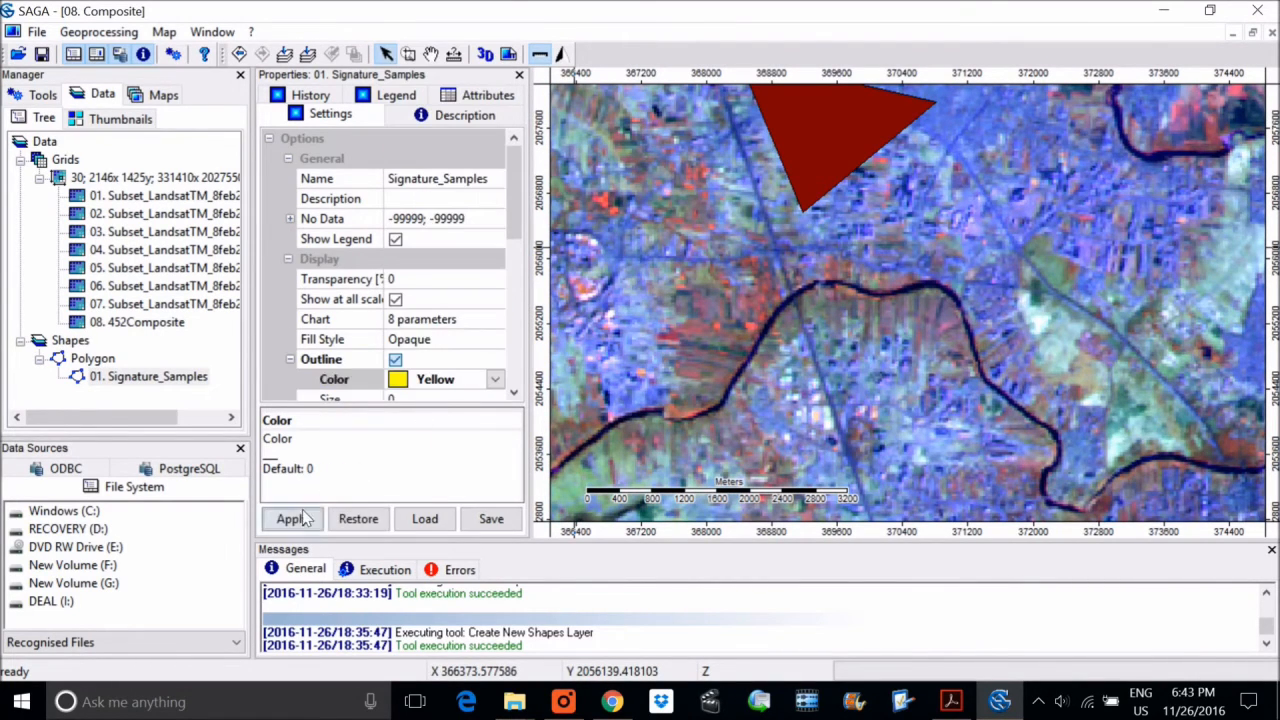
{"action": "scroll", "coordinate": [790, 340], "scroll_direction": "down", "scroll_amount": 3}
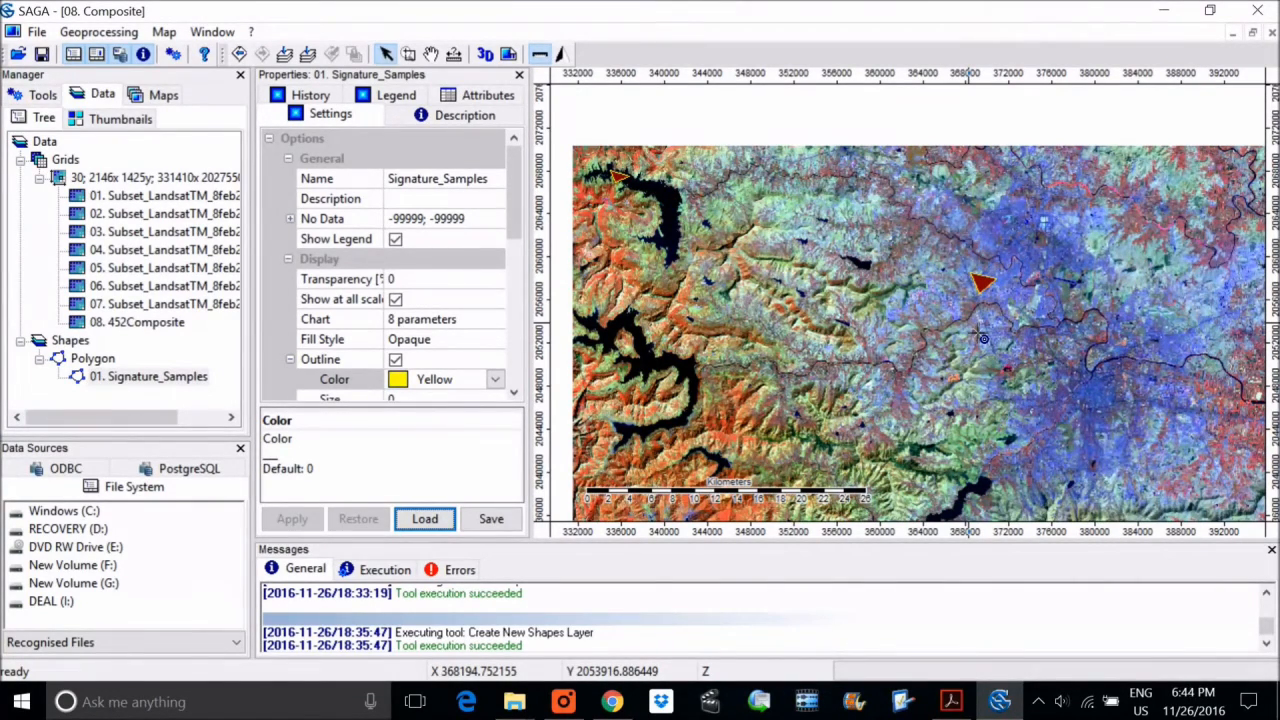
Show the attribute table of the Signature_Samples layer.
{"action": "right_click", "coordinate": [168, 376]}
{"action": "mouse_move", "coordinate": [277, 625]}
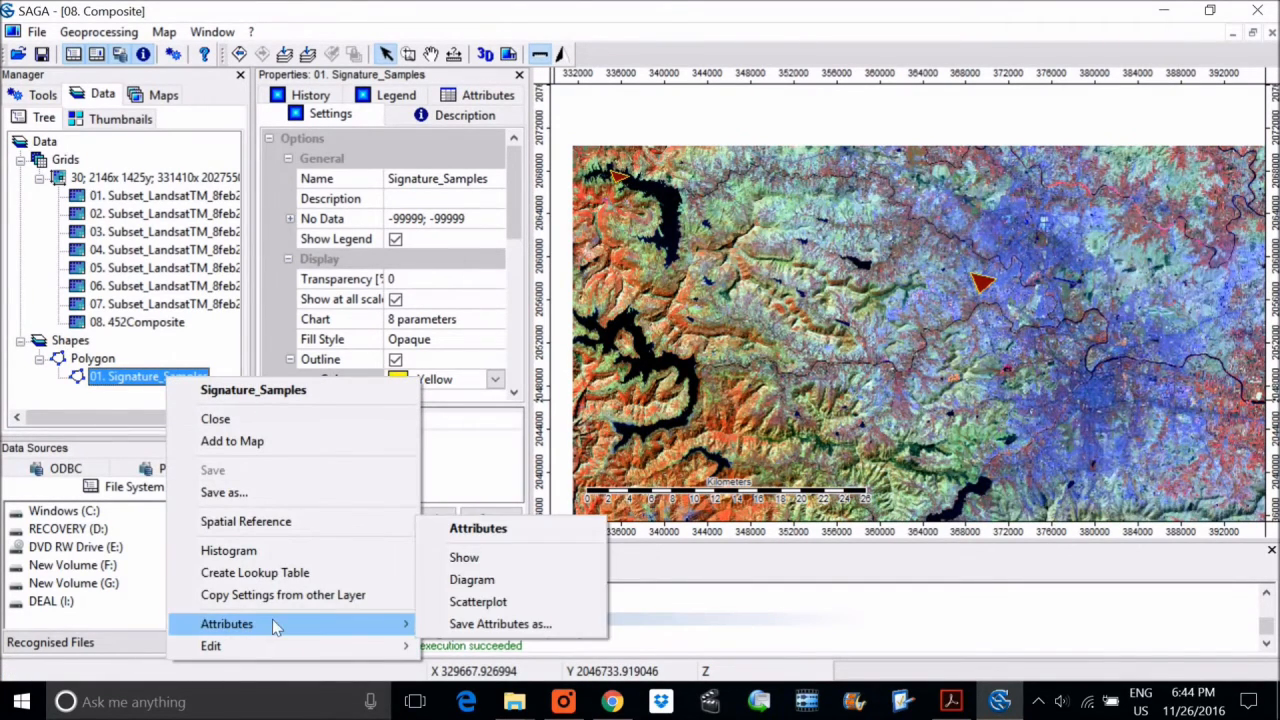
{"action": "left_click", "coordinate": [523, 560]}
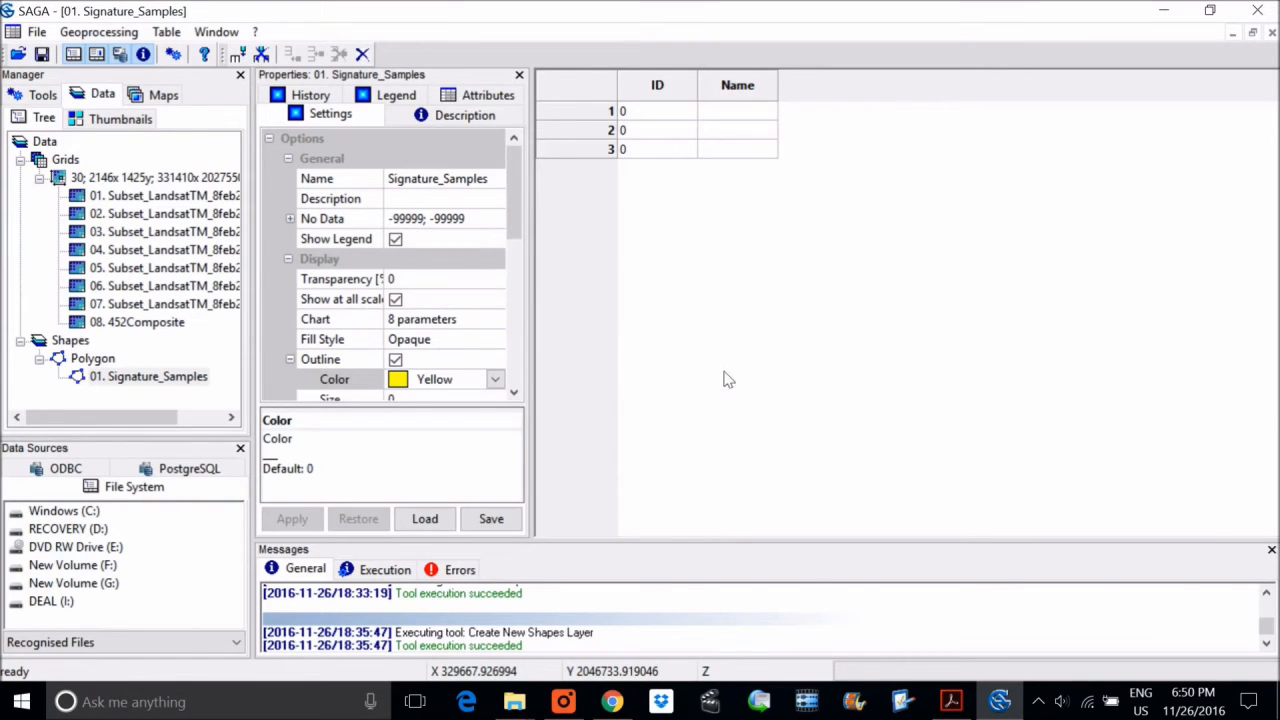
Switch to the IGET_RS_008 Supervised Classification PDF in Adobe Acrobat Reader and read the class number table on pages 6 and 7.
{"action": "left_click", "coordinate": [951, 700]}
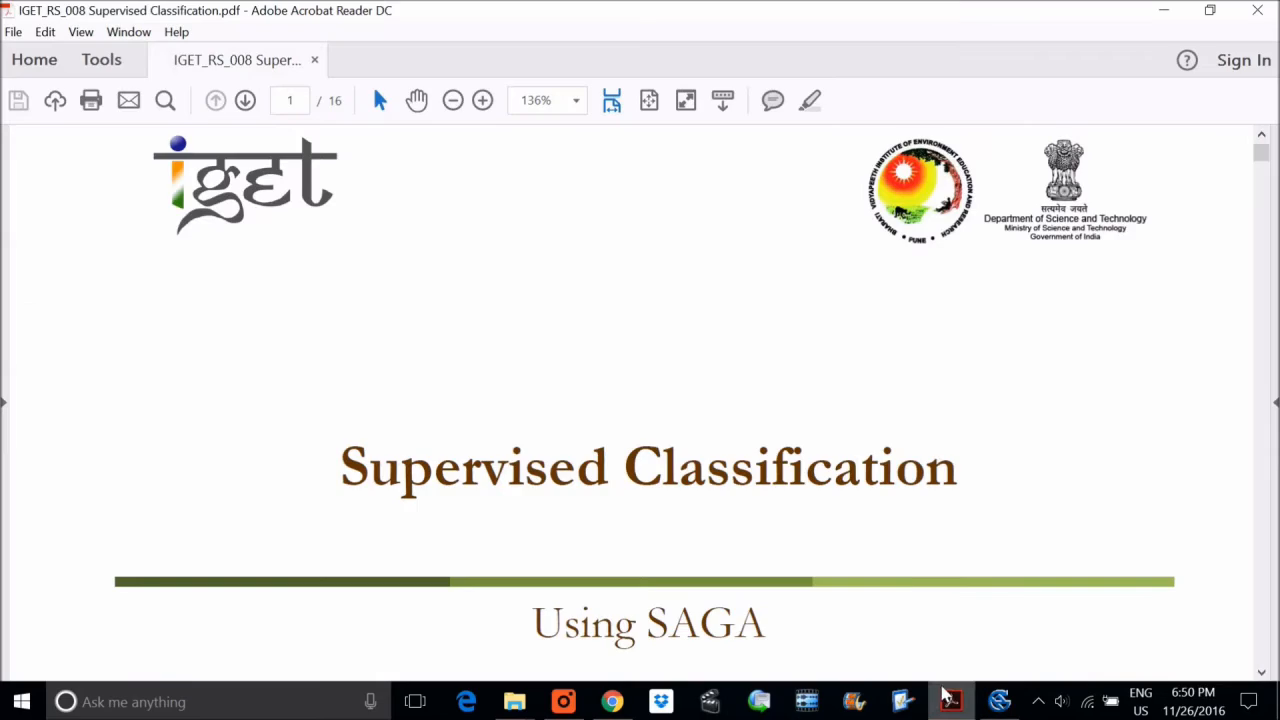
{"action": "scroll", "coordinate": [1250, 525], "scroll_direction": "down", "scroll_amount": 20}
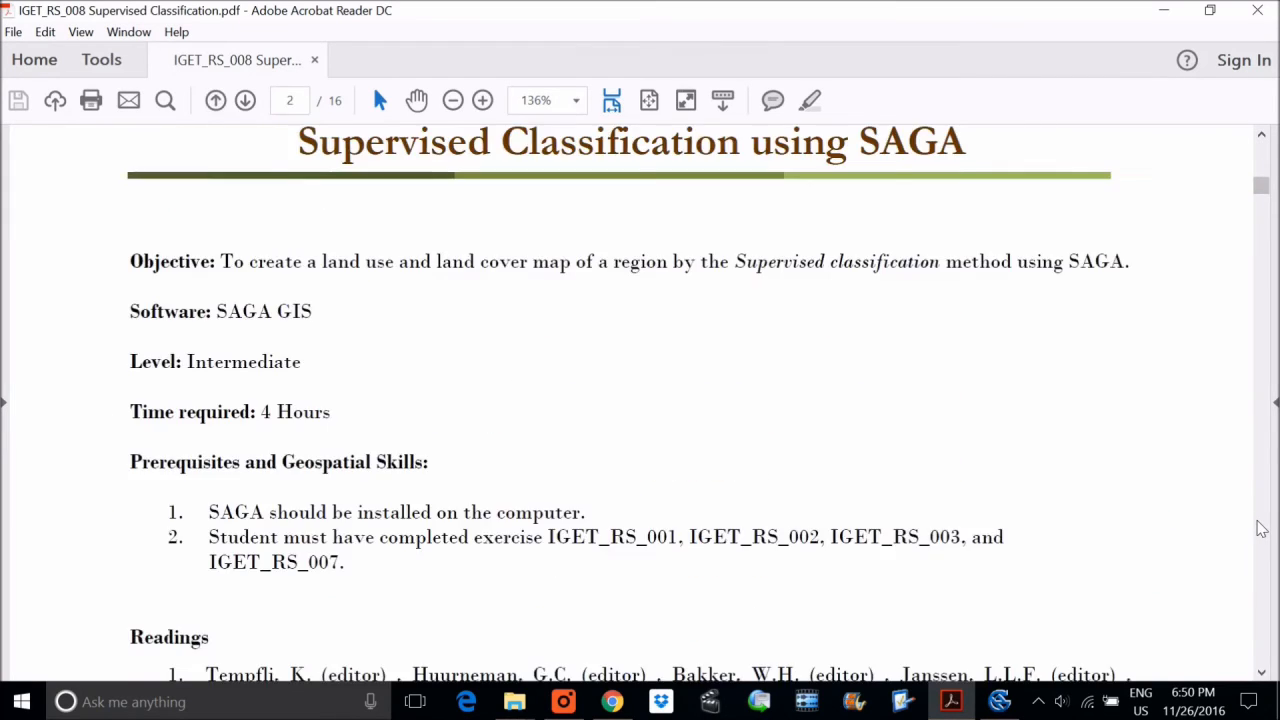
{"action": "scroll", "coordinate": [1262, 529], "scroll_direction": "down", "scroll_amount": 20}
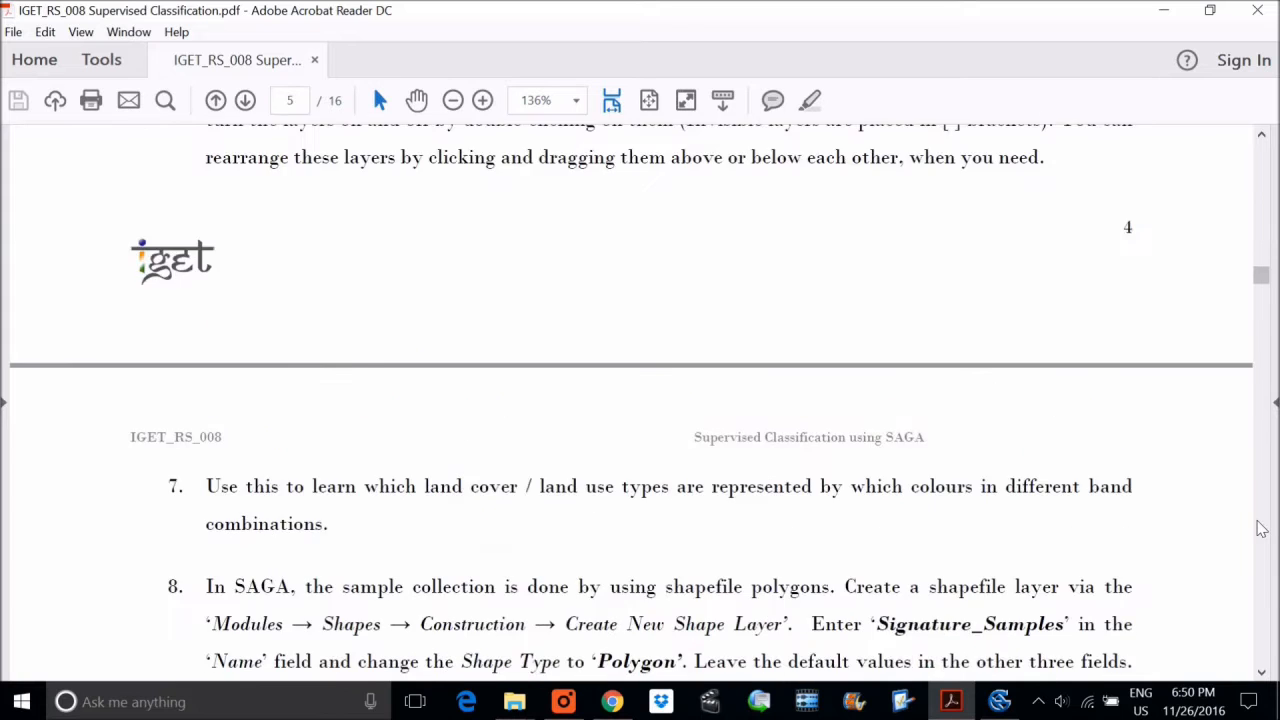
{"action": "scroll", "coordinate": [1262, 529], "scroll_direction": "down", "scroll_amount": 20}
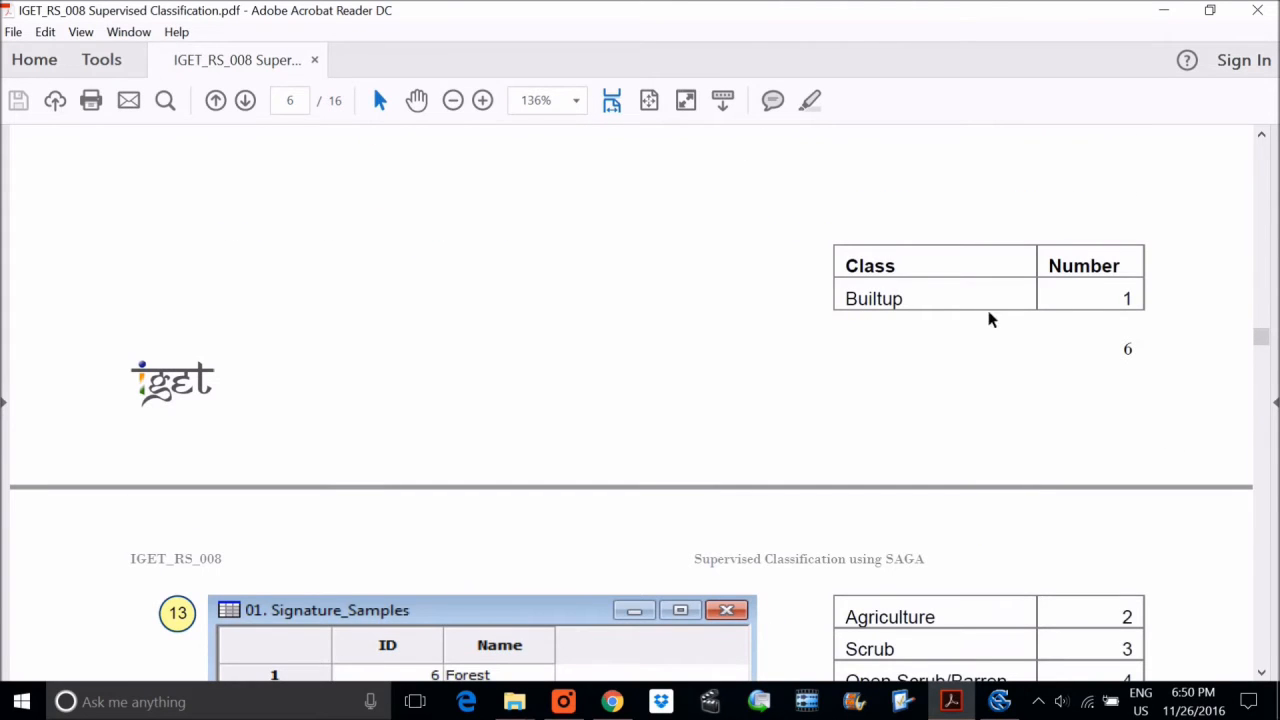
{"action": "scroll", "coordinate": [1014, 423], "scroll_direction": "down", "scroll_amount": 1}
{"action": "scroll", "coordinate": [1126, 491], "scroll_direction": "down", "scroll_amount": 1}
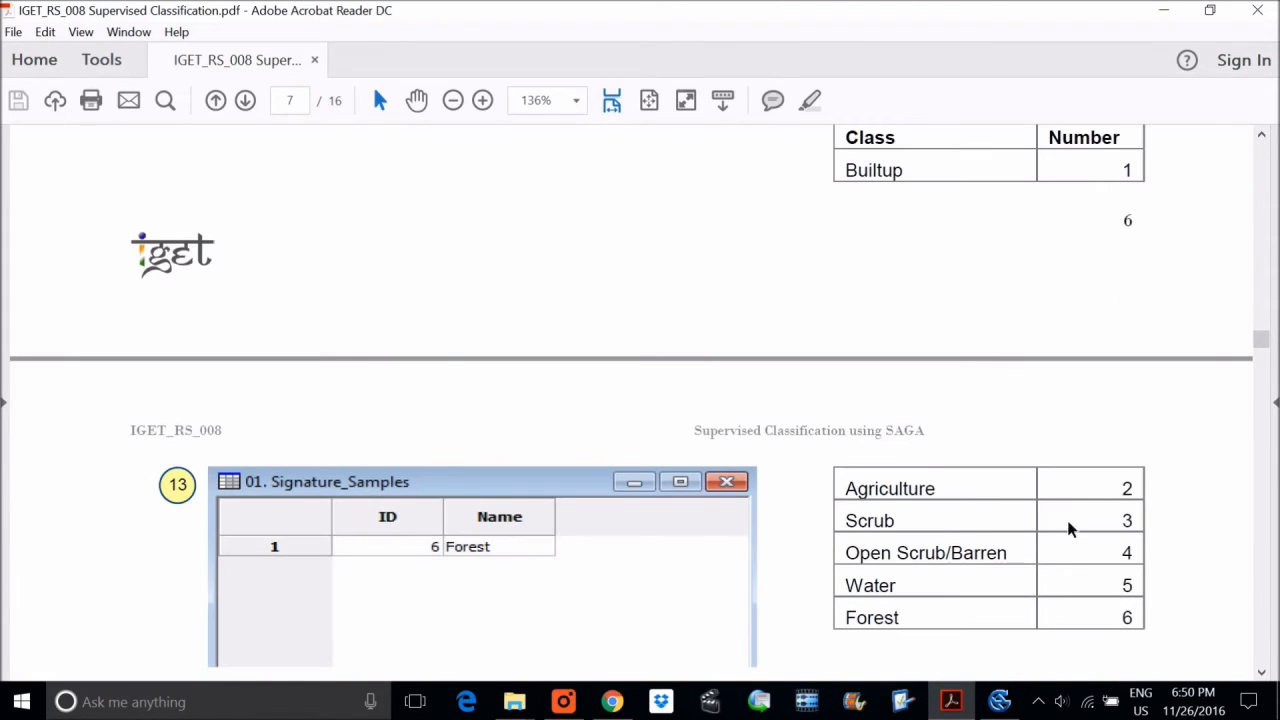
{"action": "scroll", "coordinate": [1068, 528], "scroll_direction": "down", "scroll_amount": 1}
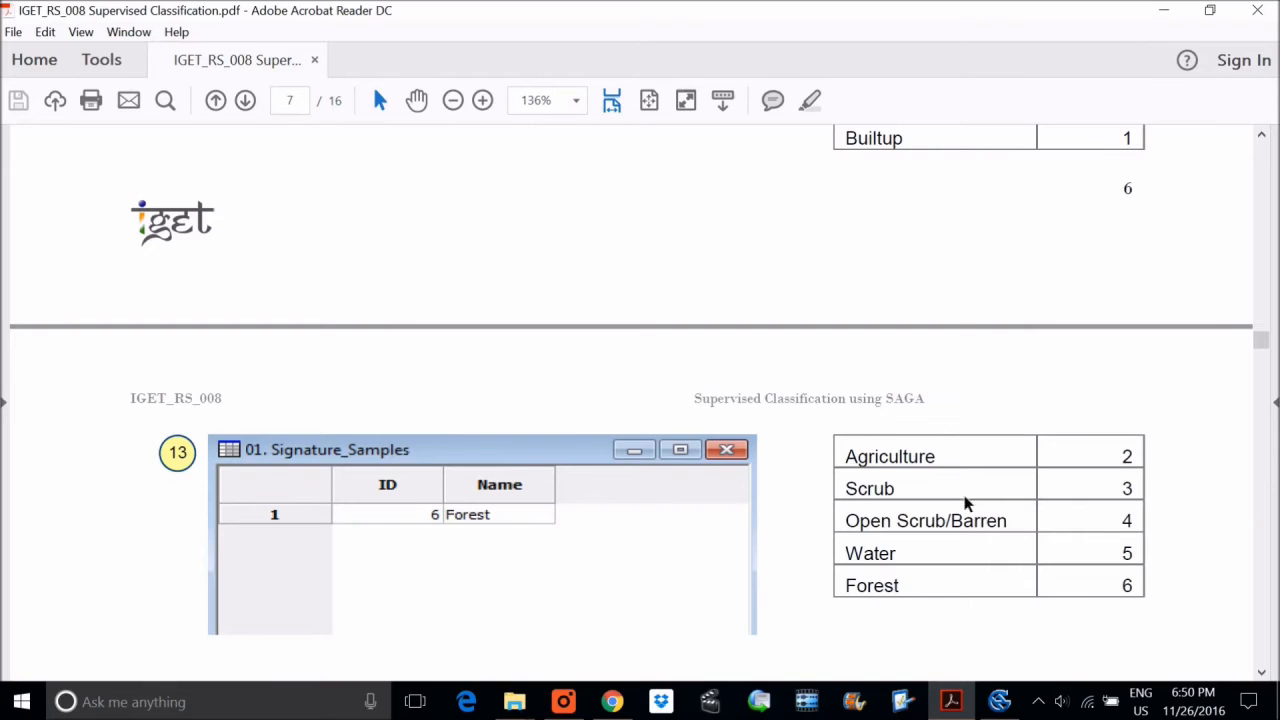
{"action": "key", "text": "alt+Tab"}
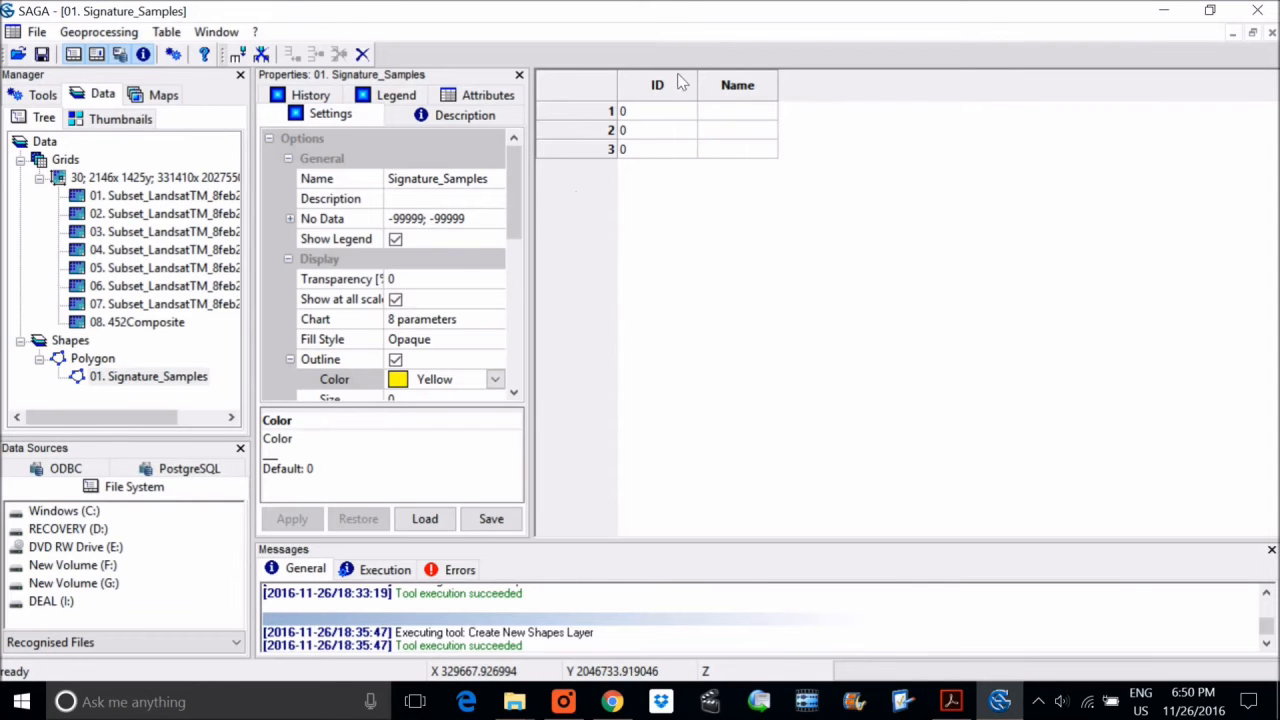
{"action": "key", "text": "alt+Tab"}
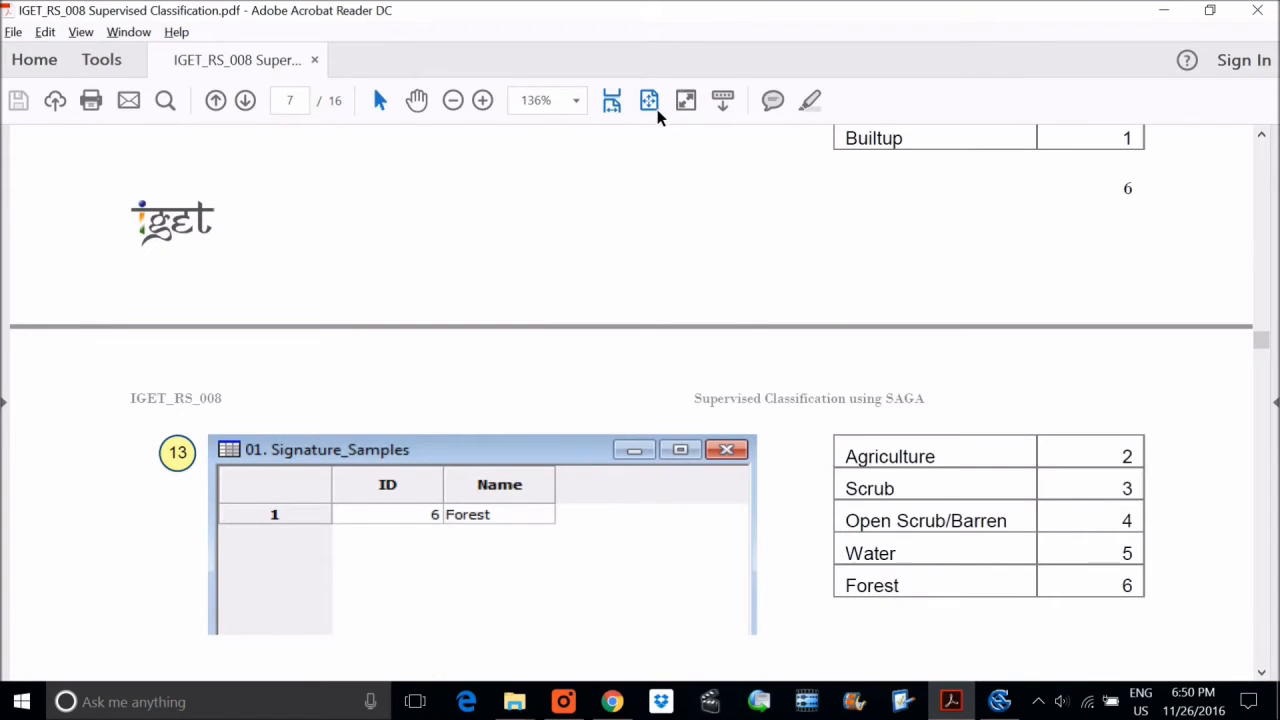
Switch back to SAGA and set the ID values of the three sample records to 1, 2 and 3.
{"action": "key", "text": "alt+Tab"}
{"action": "type", "text": "1"}
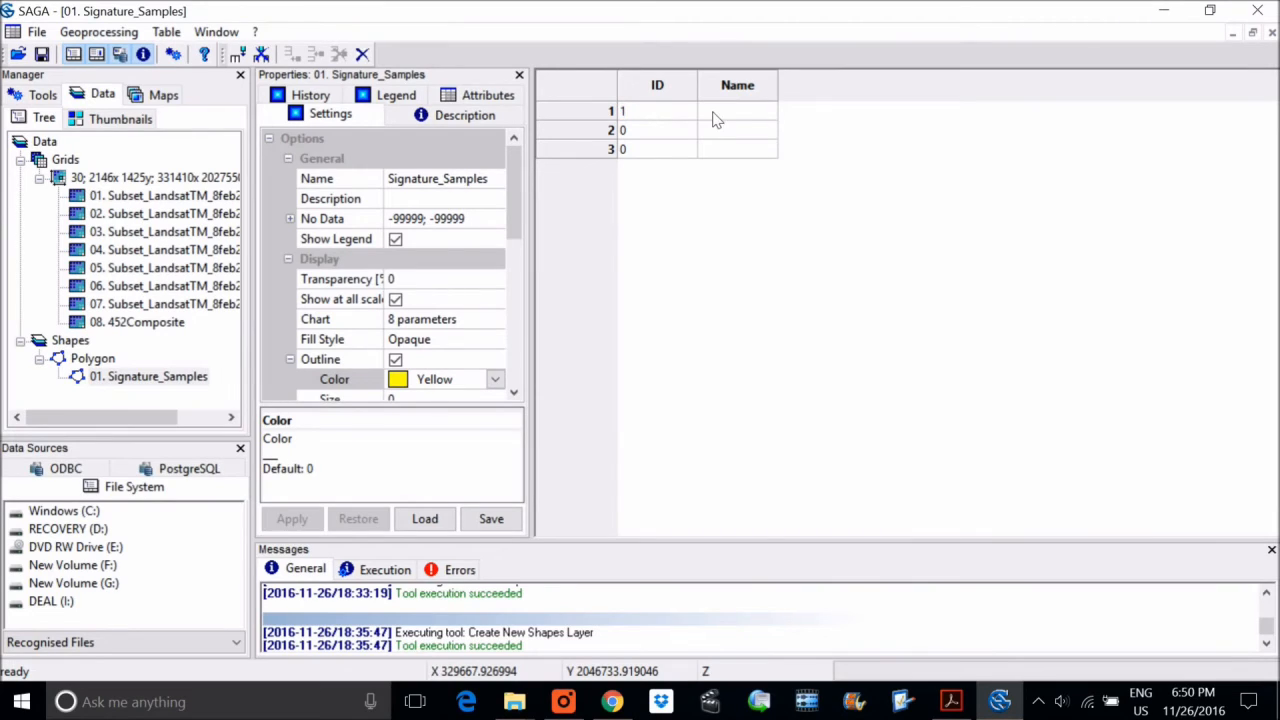
{"action": "left_click", "coordinate": [648, 130]}
{"action": "type", "text": "2"}
{"action": "left_click", "coordinate": [652, 148]}
{"action": "type", "text": "3"}
{"action": "key", "text": "alt+Tab"}
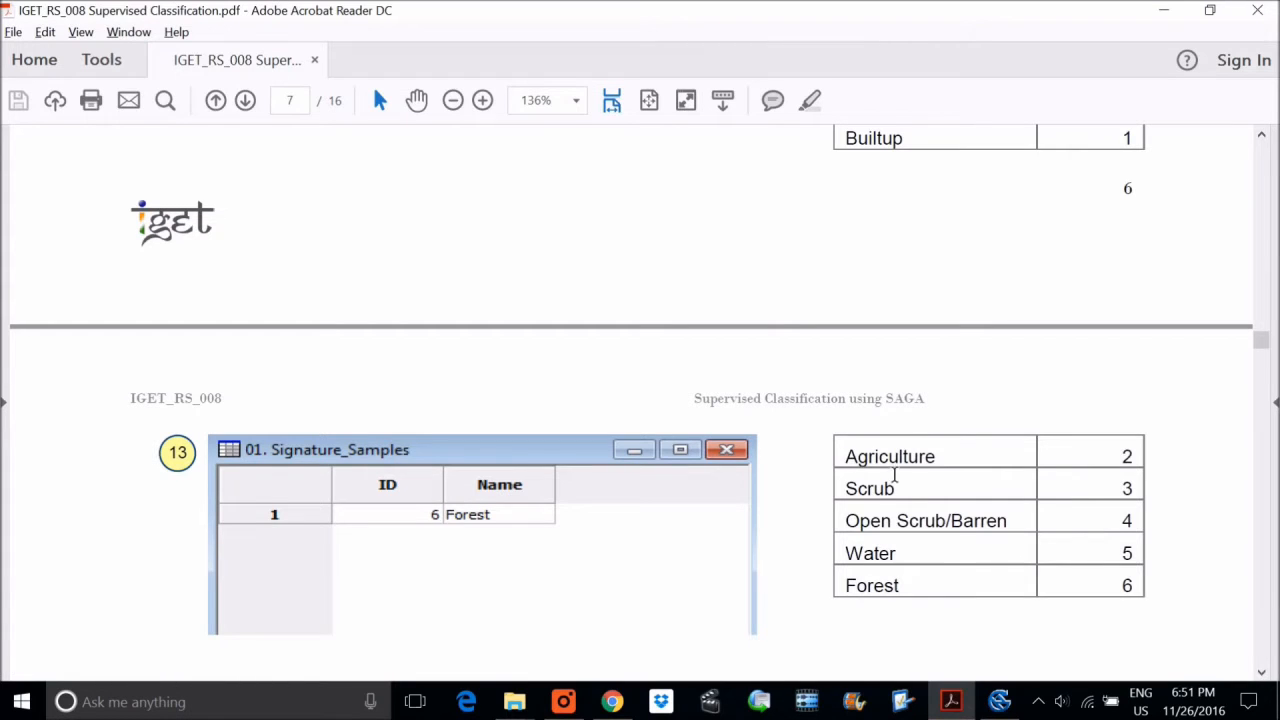
{"action": "scroll", "coordinate": [1022, 457], "scroll_direction": "up", "scroll_amount": 1}
{"action": "key", "text": "alt+Tab"}
{"action": "left_click", "coordinate": [744, 114]}
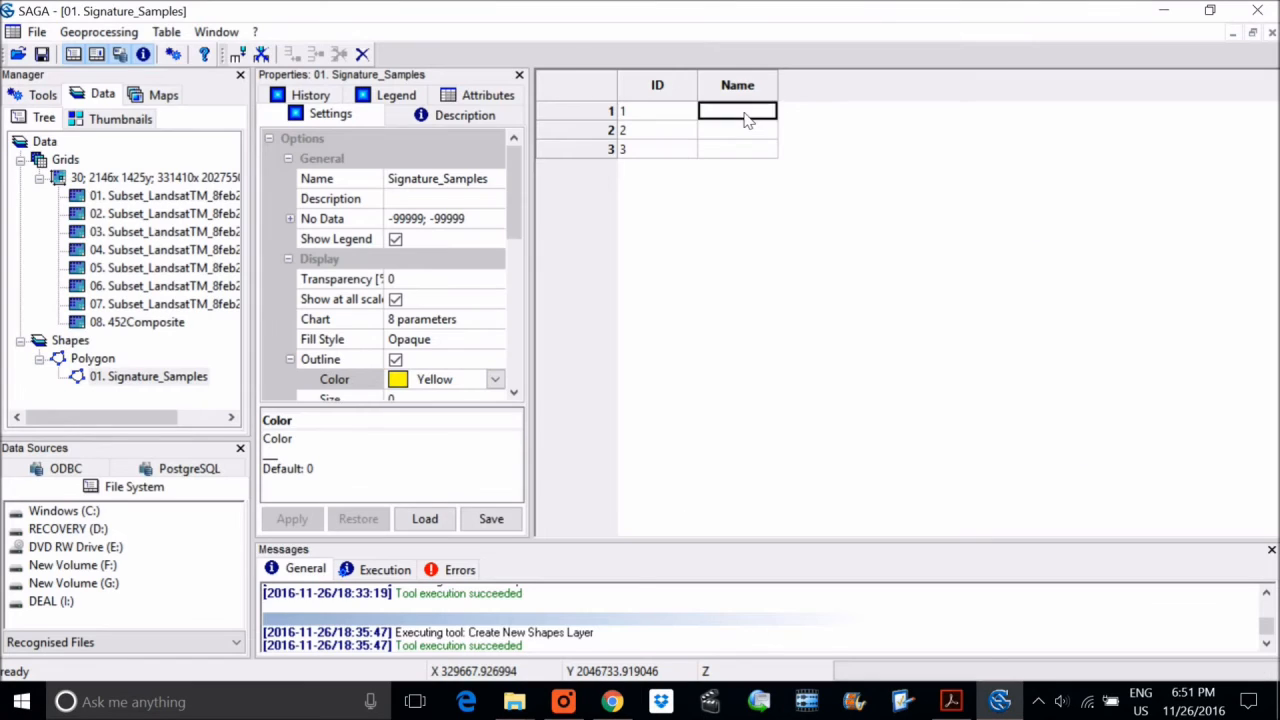
{"action": "type", "text": "F"}
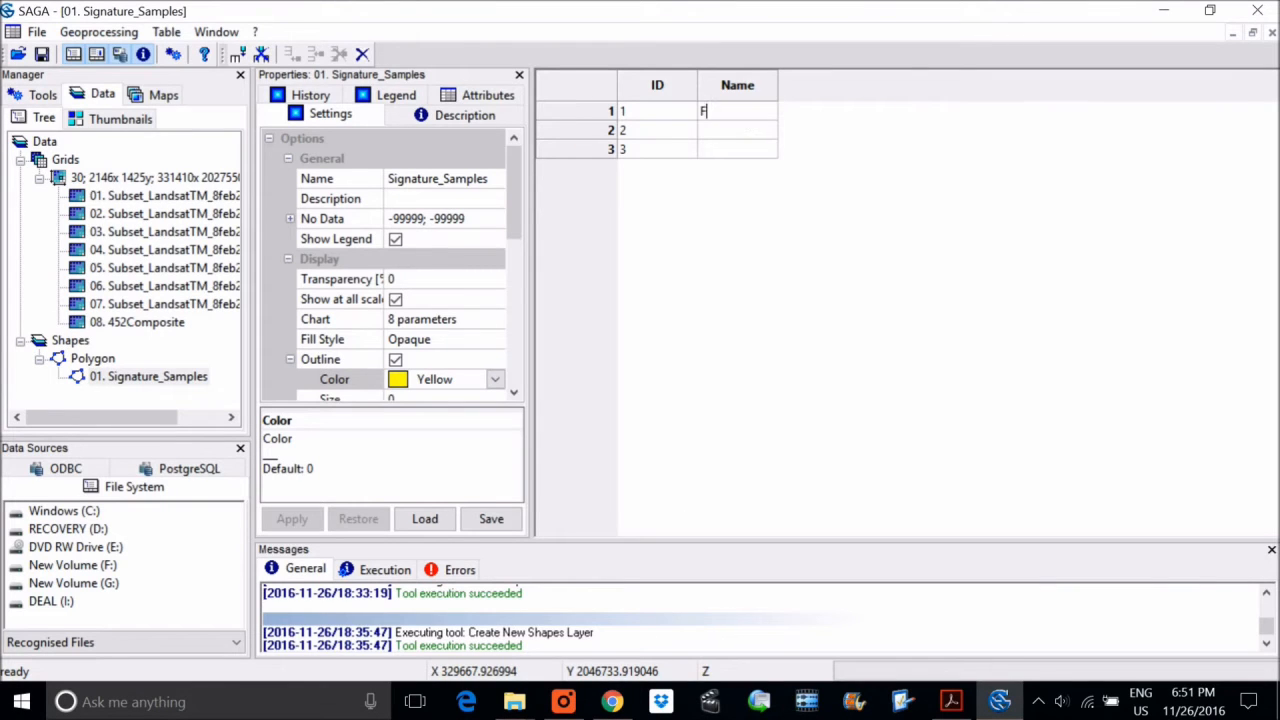
{"action": "key", "text": "alt+Tab"}
{"action": "key", "text": "alt+Tab"}
Name the three sample records in the Signature_Samples table W, A and F, in row order.
{"action": "left_click", "coordinate": [727, 128]}
{"action": "type", "text": "A"}
{"action": "left_click", "coordinate": [717, 118]}
{"action": "type", "text": "W"}
{"action": "left_click", "coordinate": [712, 152]}
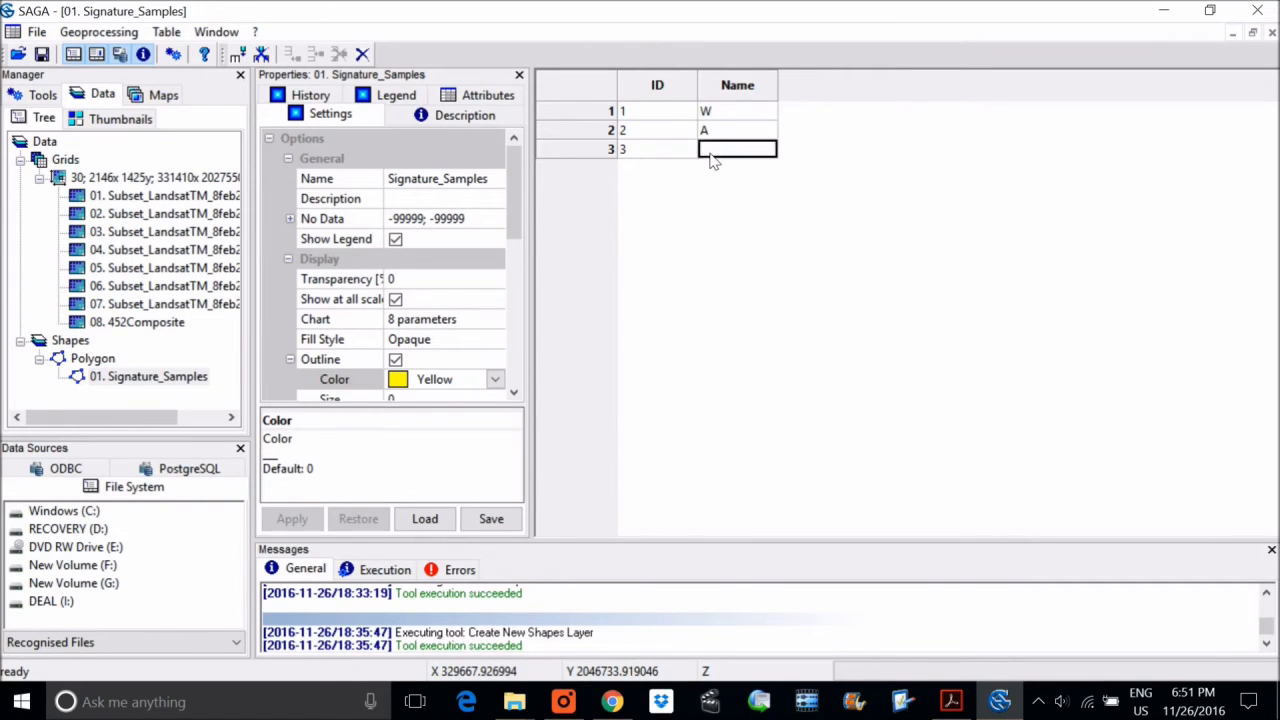
{"action": "type", "text": "F"}
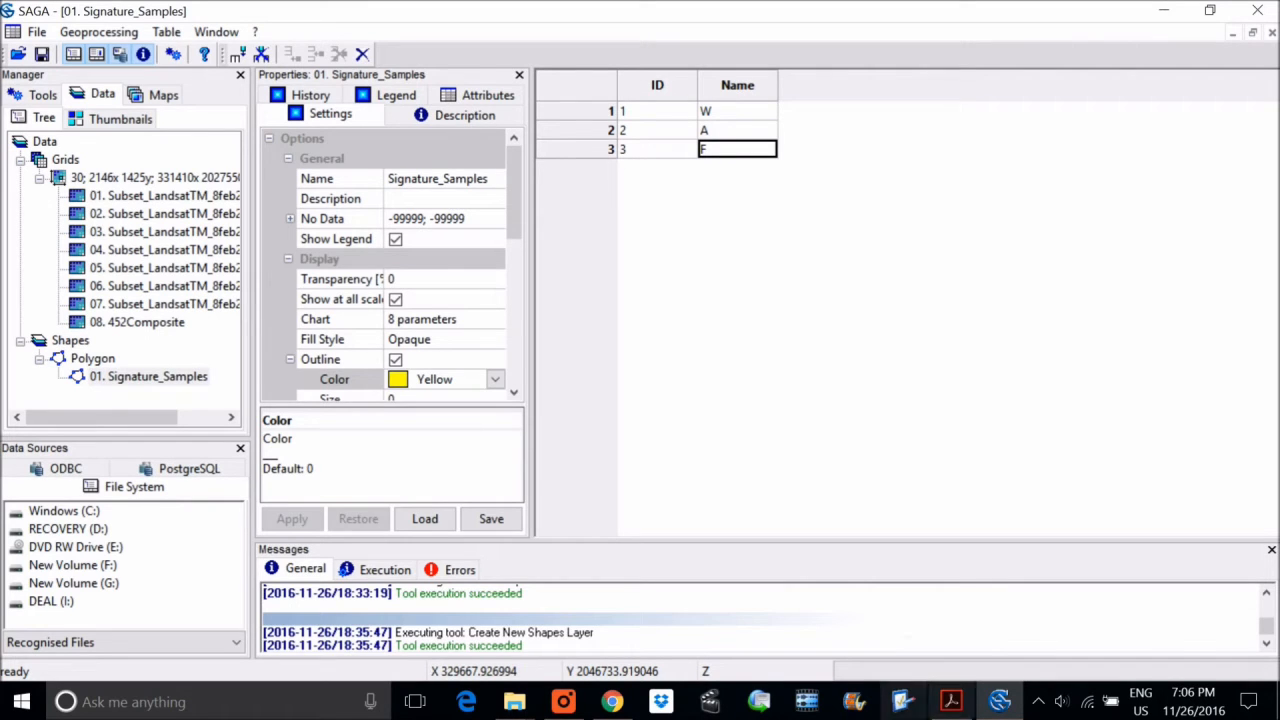
Switch to the supervised classification PDF in Adobe Acrobat Reader to check the class number table, and return to SAGA.
{"action": "left_click", "coordinate": [951, 701]}
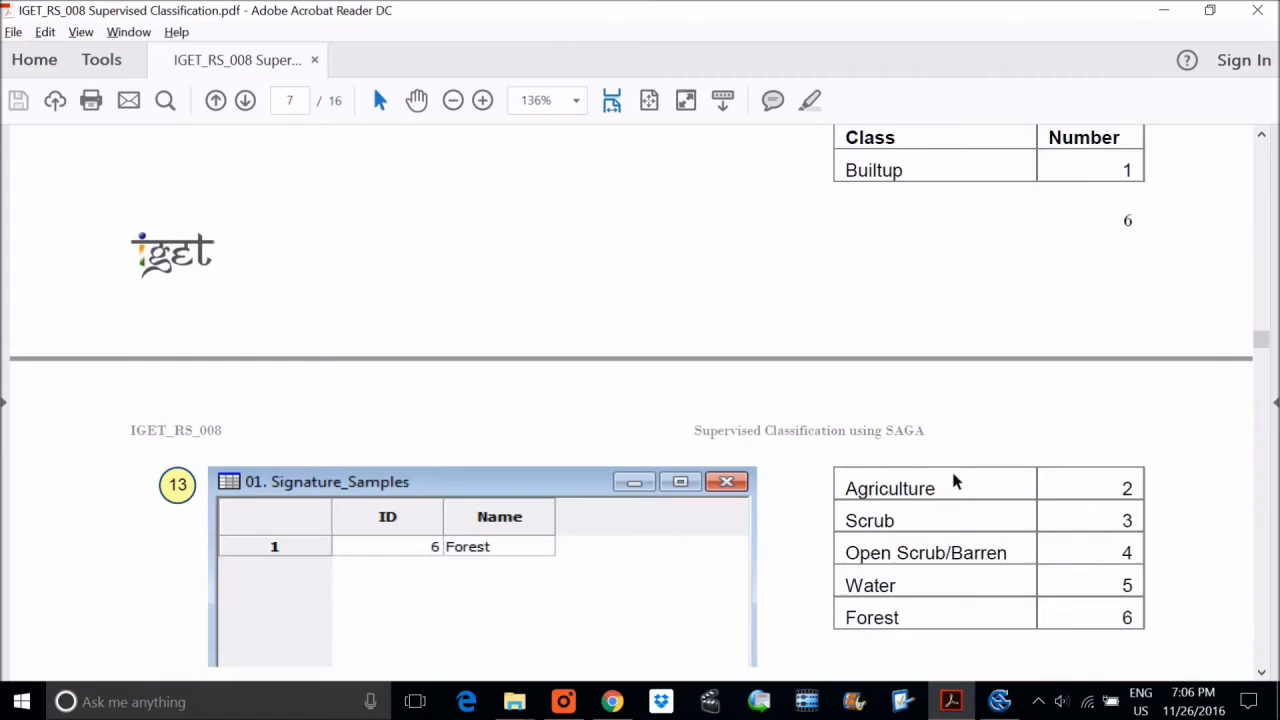
{"action": "left_click", "coordinate": [1165, 17]}
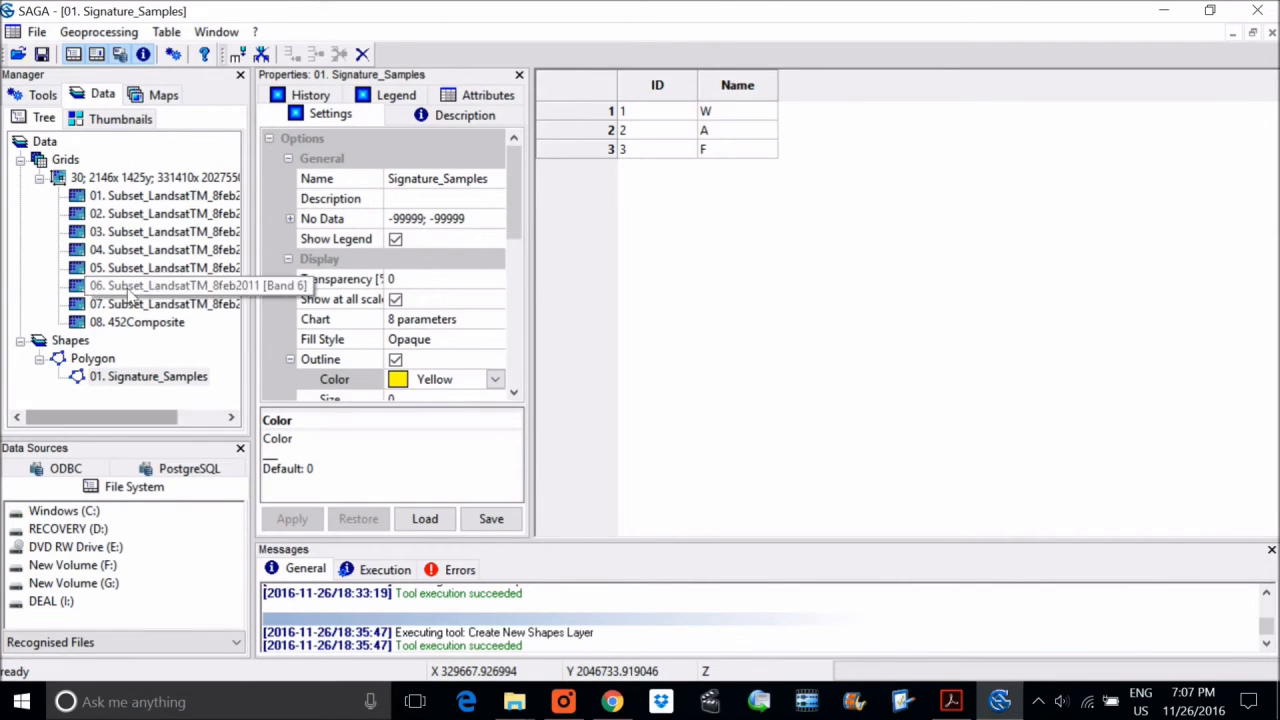
Show the Classification tools of the Imagery library and widen the manager pane so their full names are readable.
{"action": "left_click", "coordinate": [42, 94]}
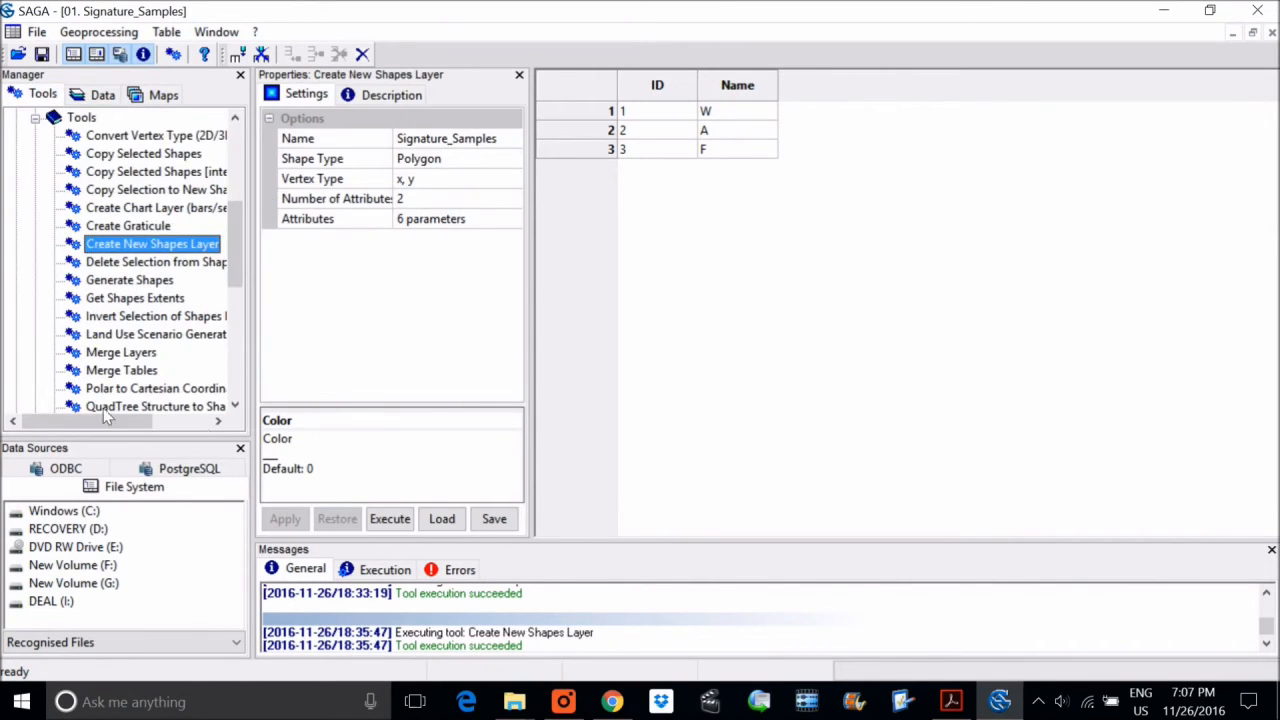
{"action": "left_click_drag", "start_coordinate": [155, 447], "coordinate": [152, 480]}
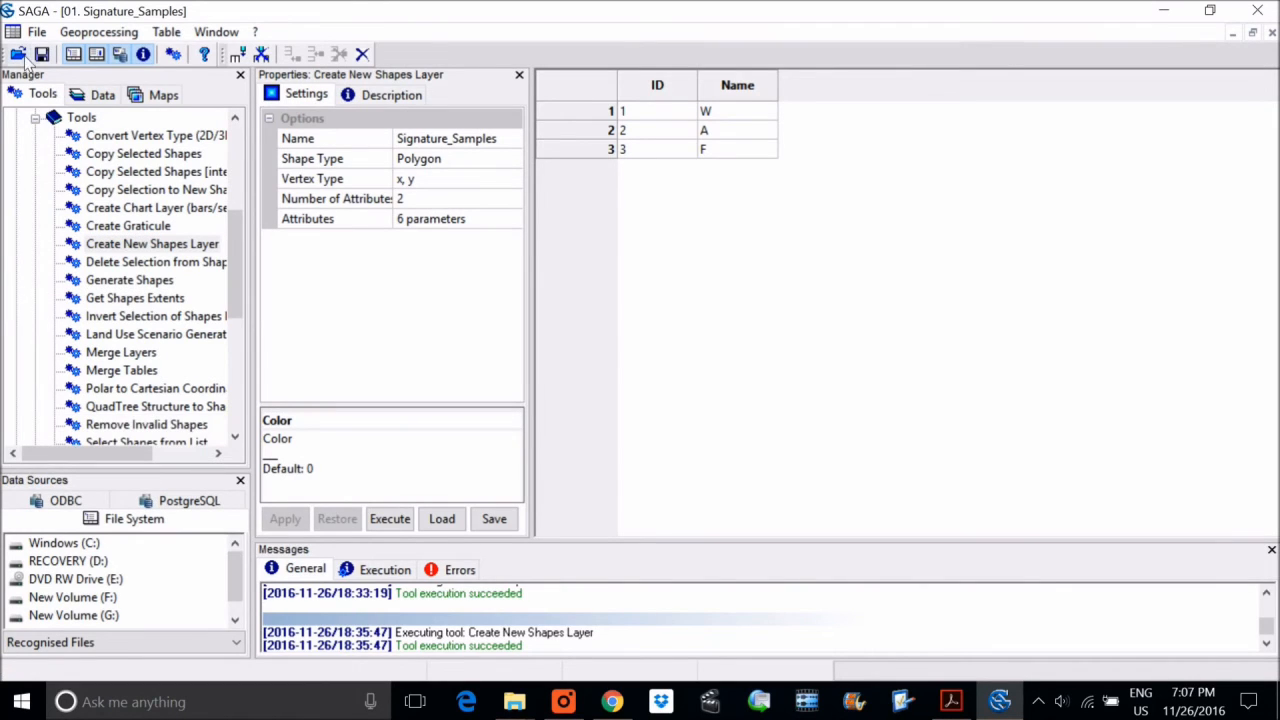
{"action": "left_click", "coordinate": [36, 119]}
{"action": "left_click", "coordinate": [16, 190]}
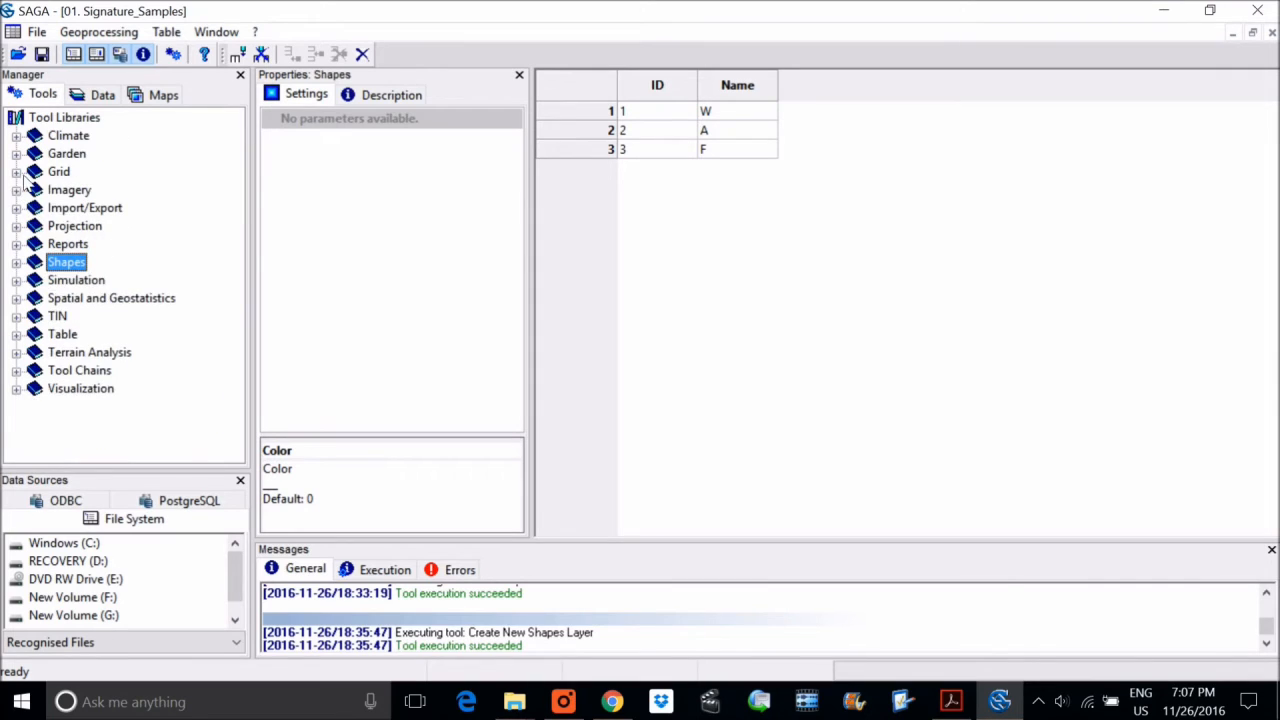
{"action": "left_click", "coordinate": [16, 189]}
{"action": "left_click", "coordinate": [36, 209]}
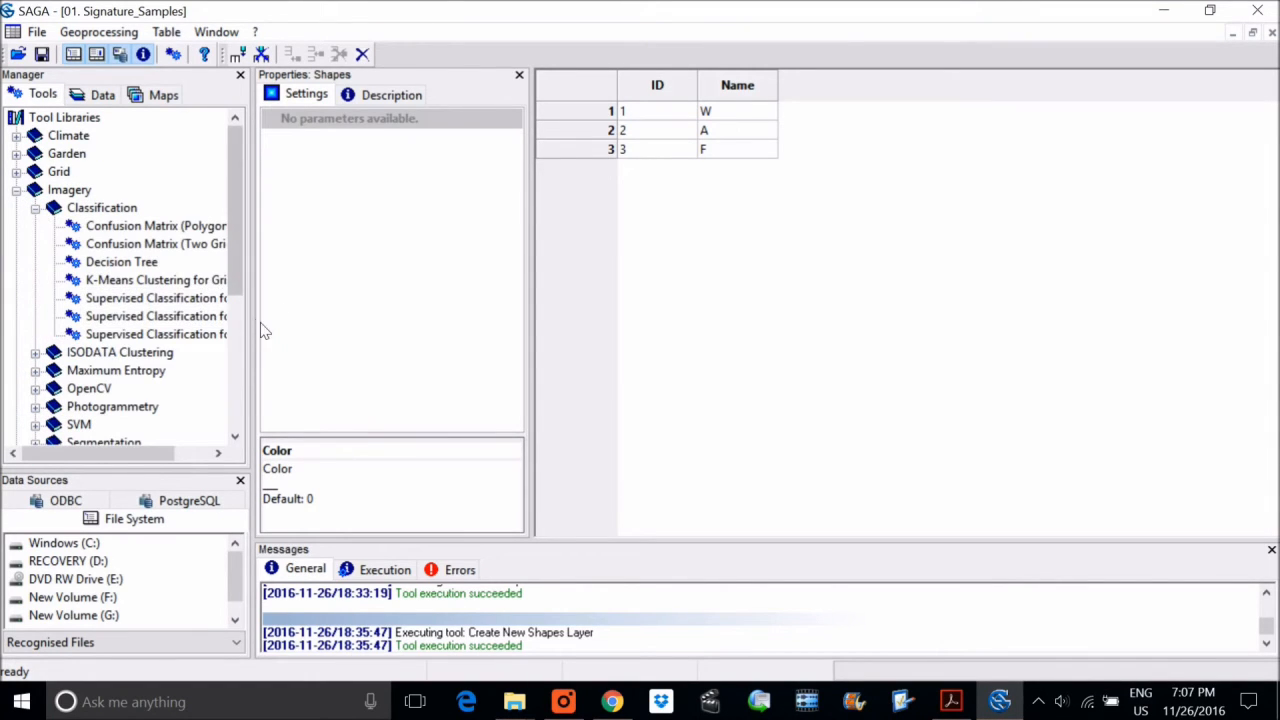
{"action": "left_click_drag", "start_coordinate": [263, 323], "coordinate": [320, 310]}
{"action": "double_click", "coordinate": [200, 282]}
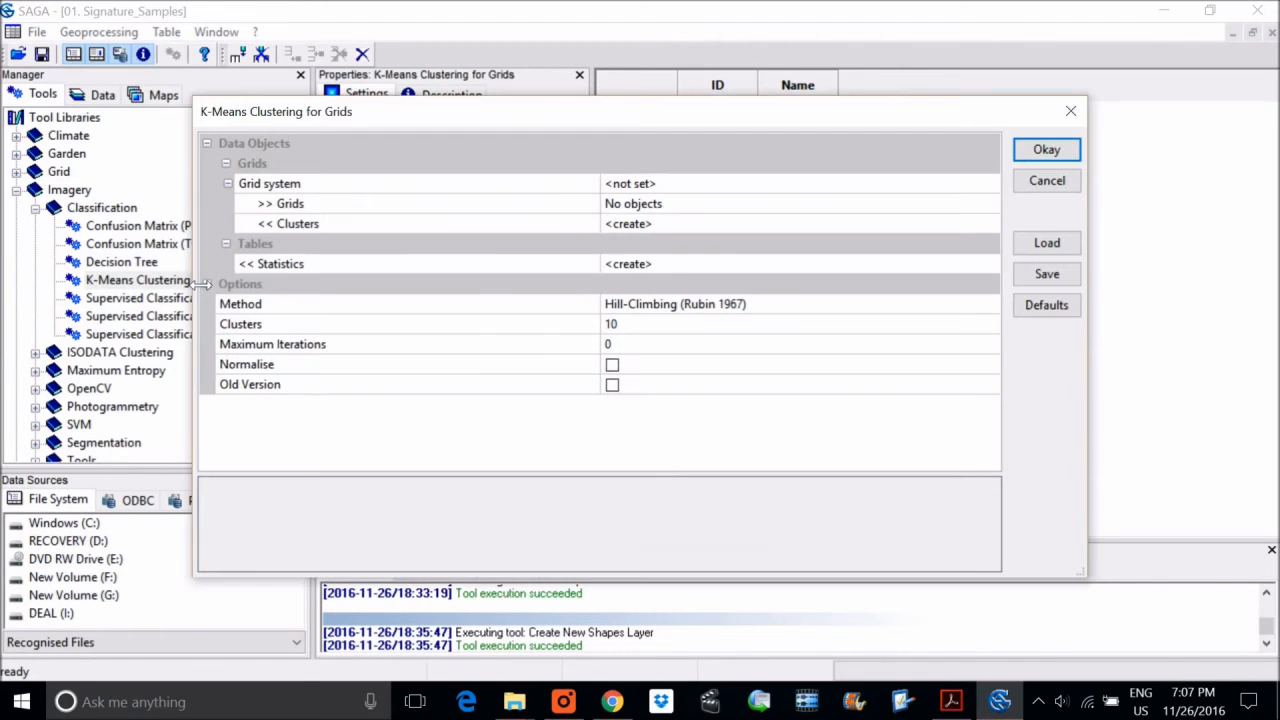
{"action": "left_click", "coordinate": [706, 190]}
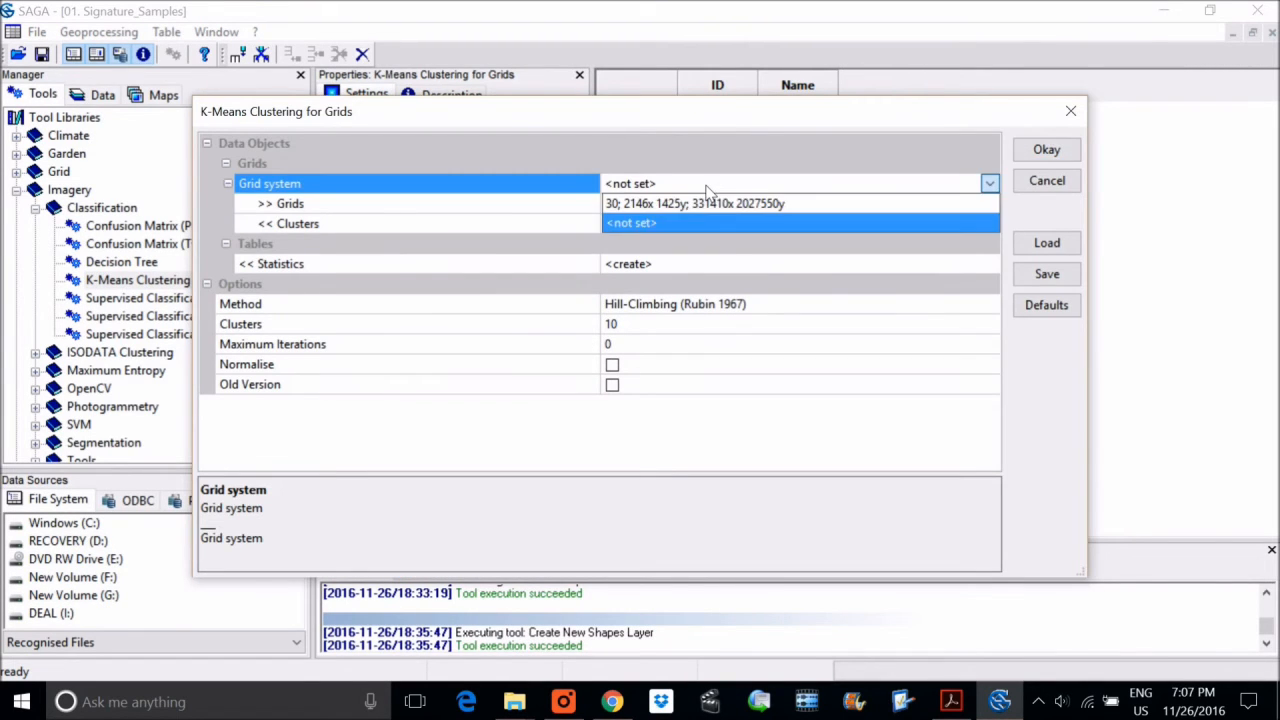
{"action": "left_click", "coordinate": [696, 207]}
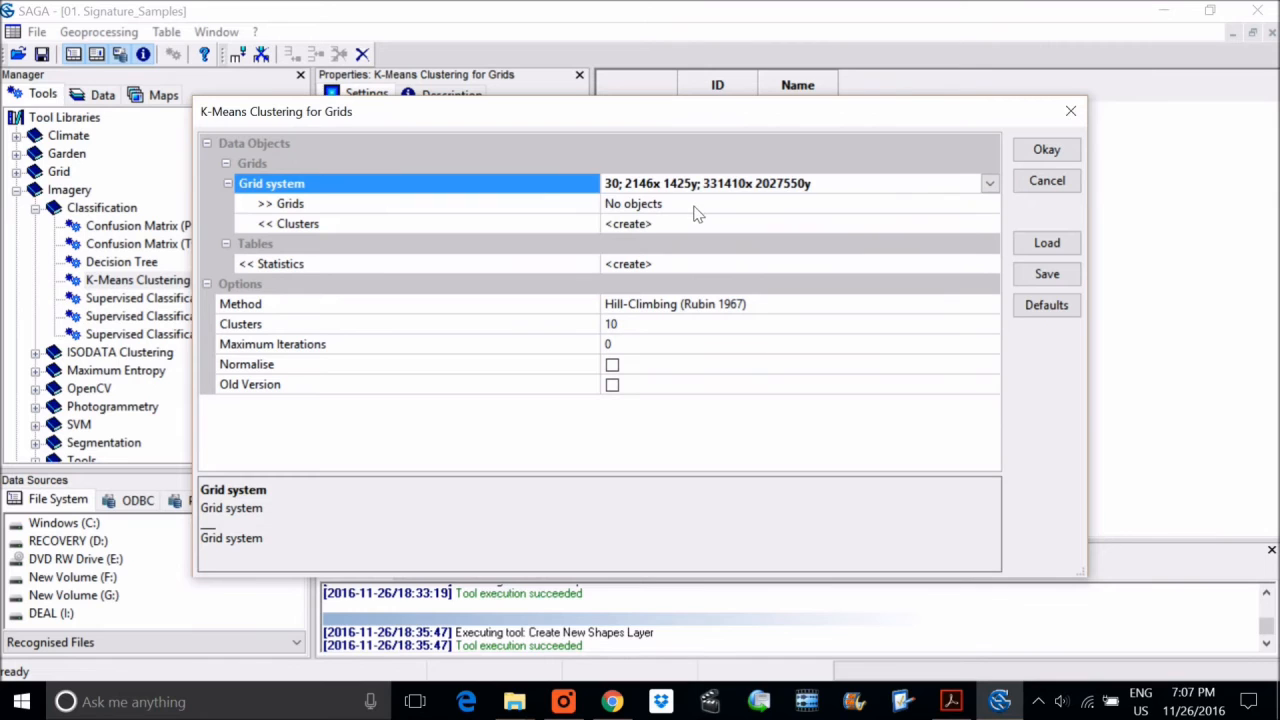
{"action": "left_click", "coordinate": [693, 207]}
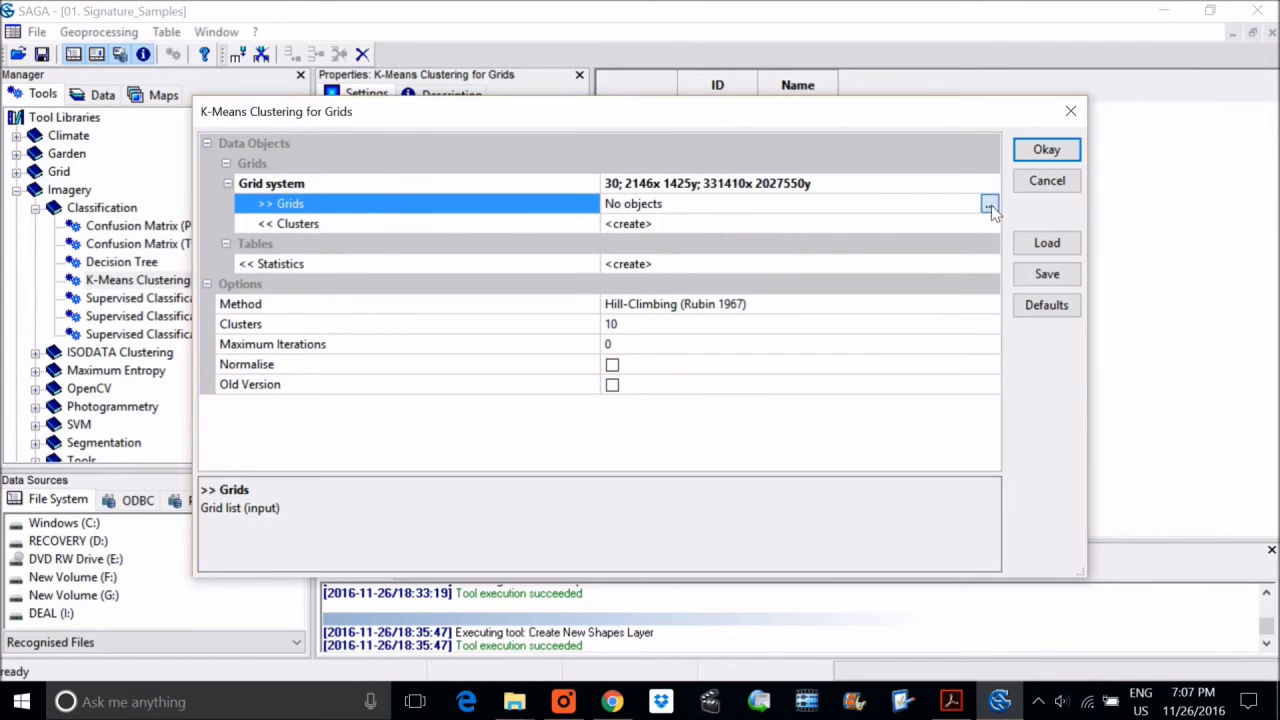
{"action": "left_click", "coordinate": [989, 204]}
{"action": "left_click", "coordinate": [400, 243]}
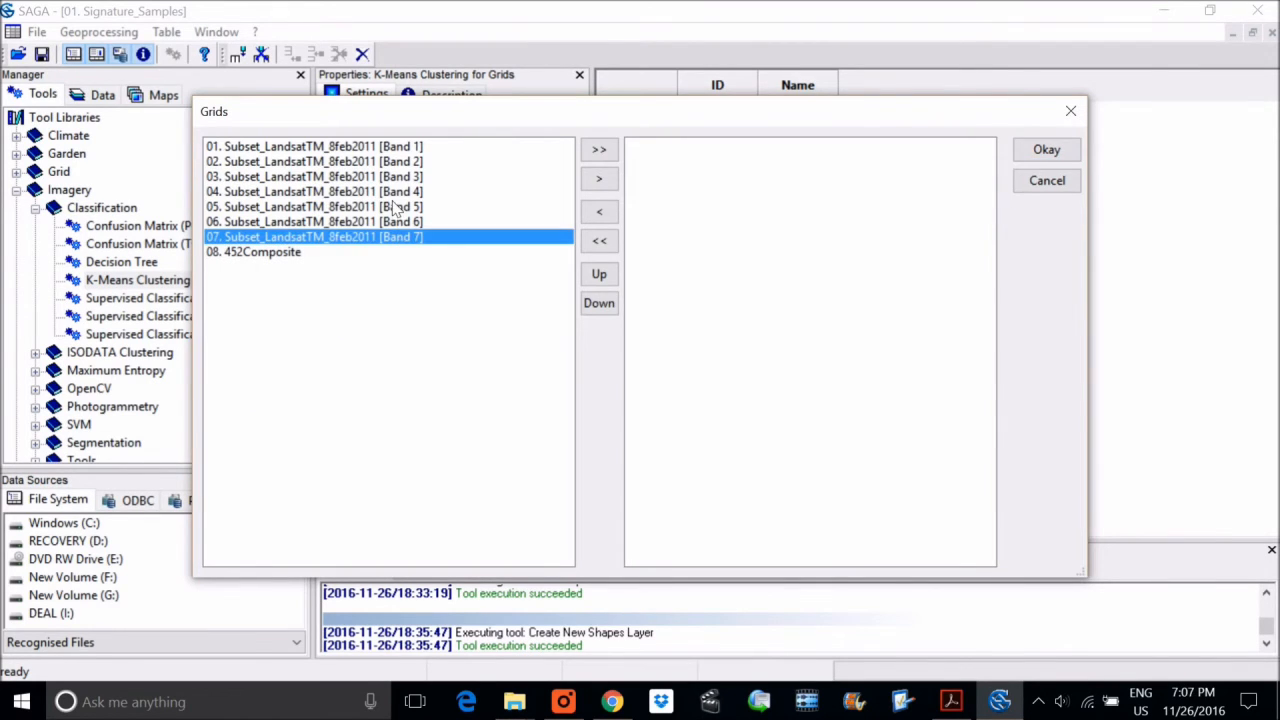
{"action": "left_click", "coordinate": [403, 147], "text": "shift"}
{"action": "left_click", "coordinate": [597, 150]}
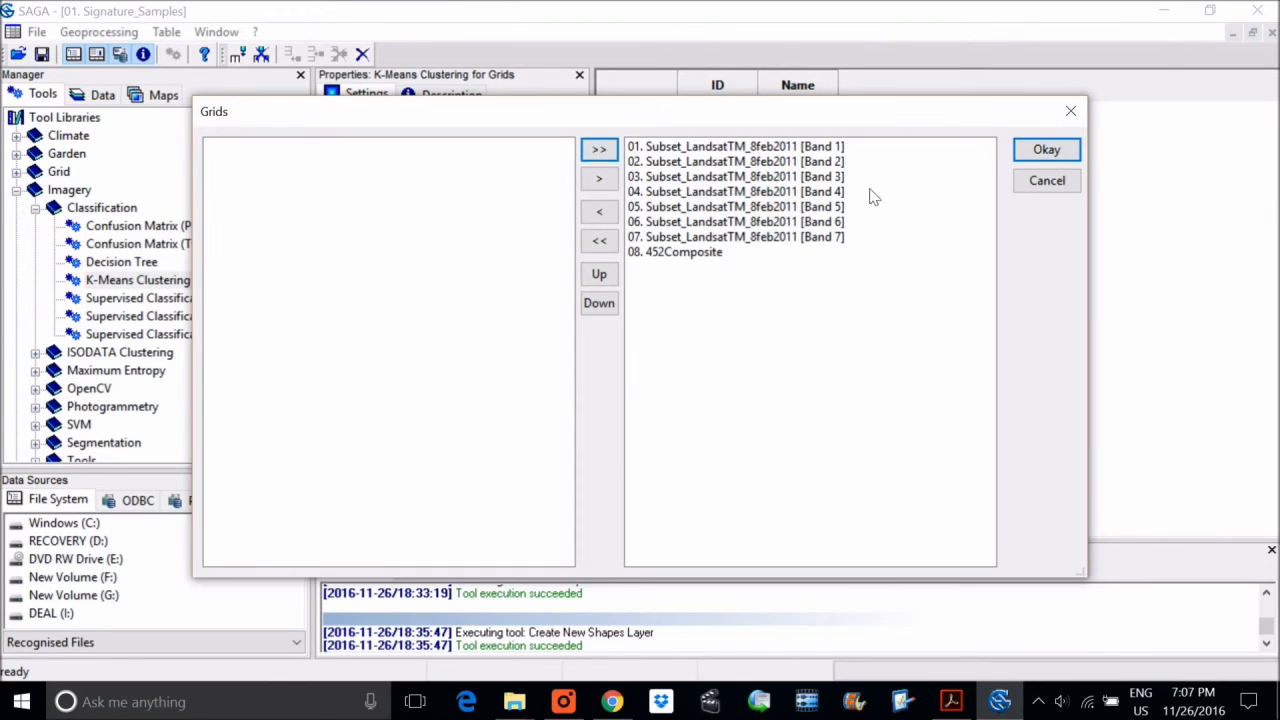
{"action": "left_click", "coordinate": [645, 252]}
{"action": "left_click", "coordinate": [599, 211]}
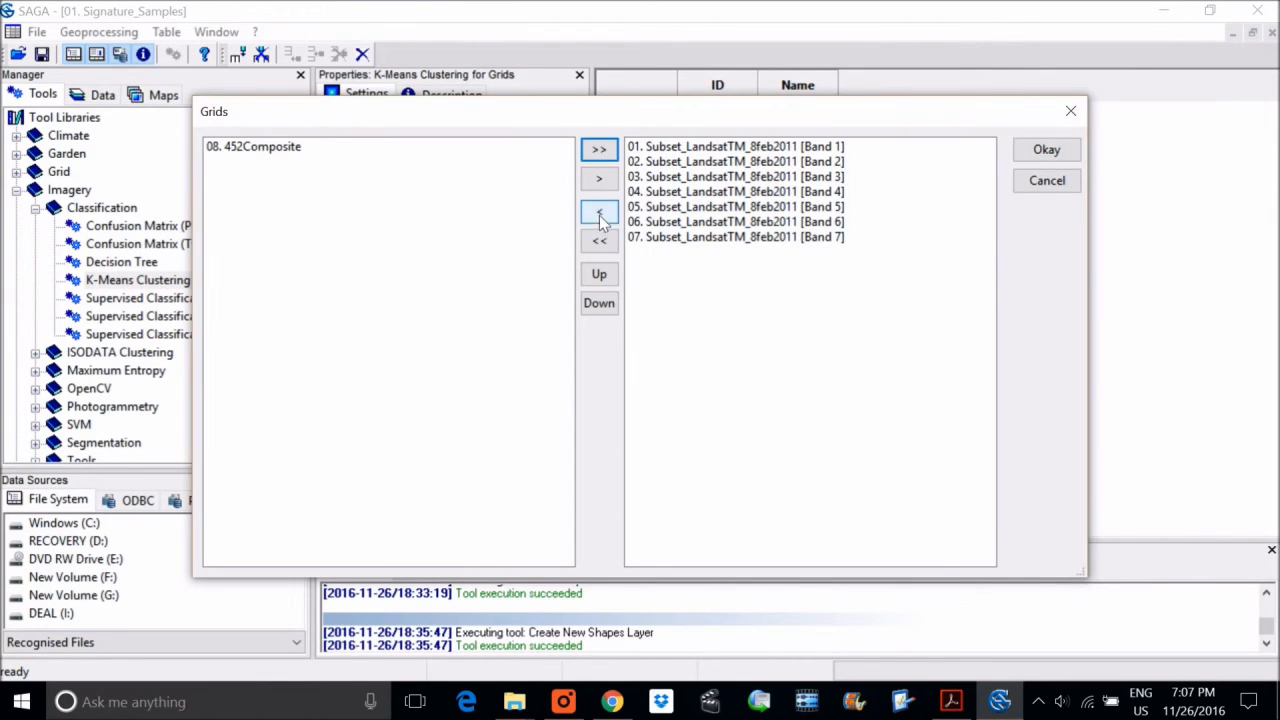
{"action": "left_click", "coordinate": [1045, 150]}
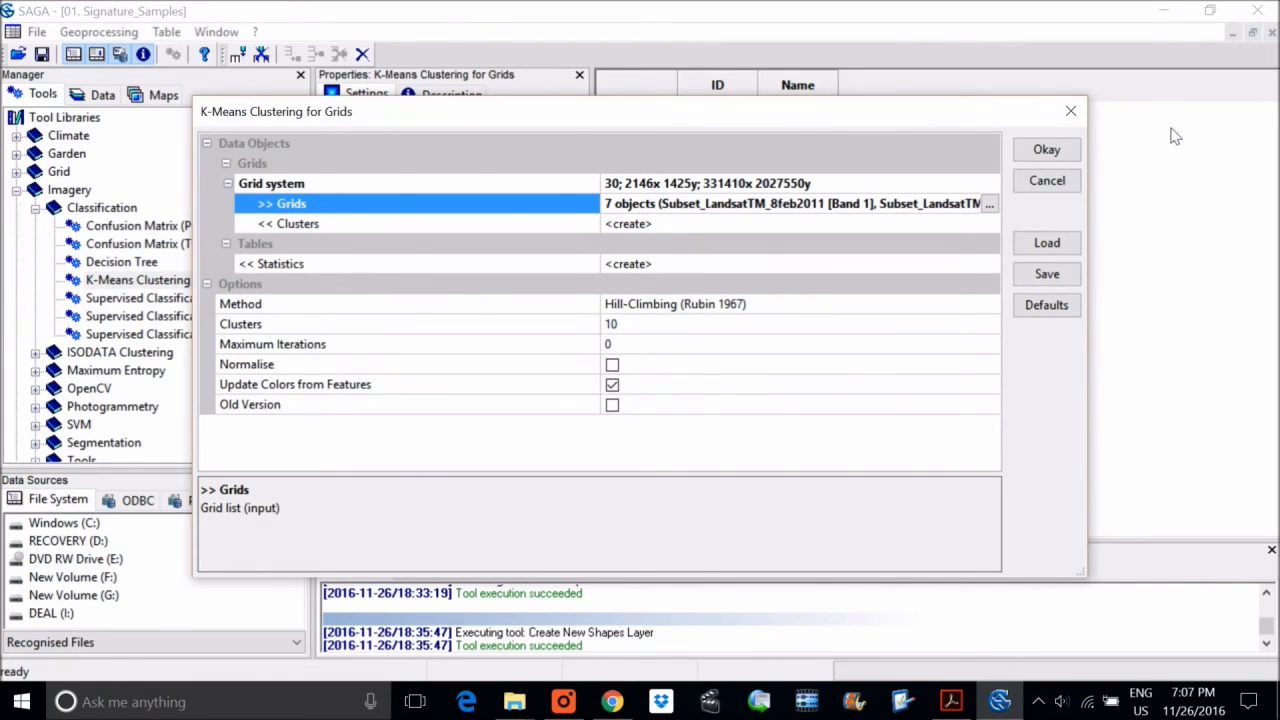
{"action": "left_click", "coordinate": [1072, 112]}
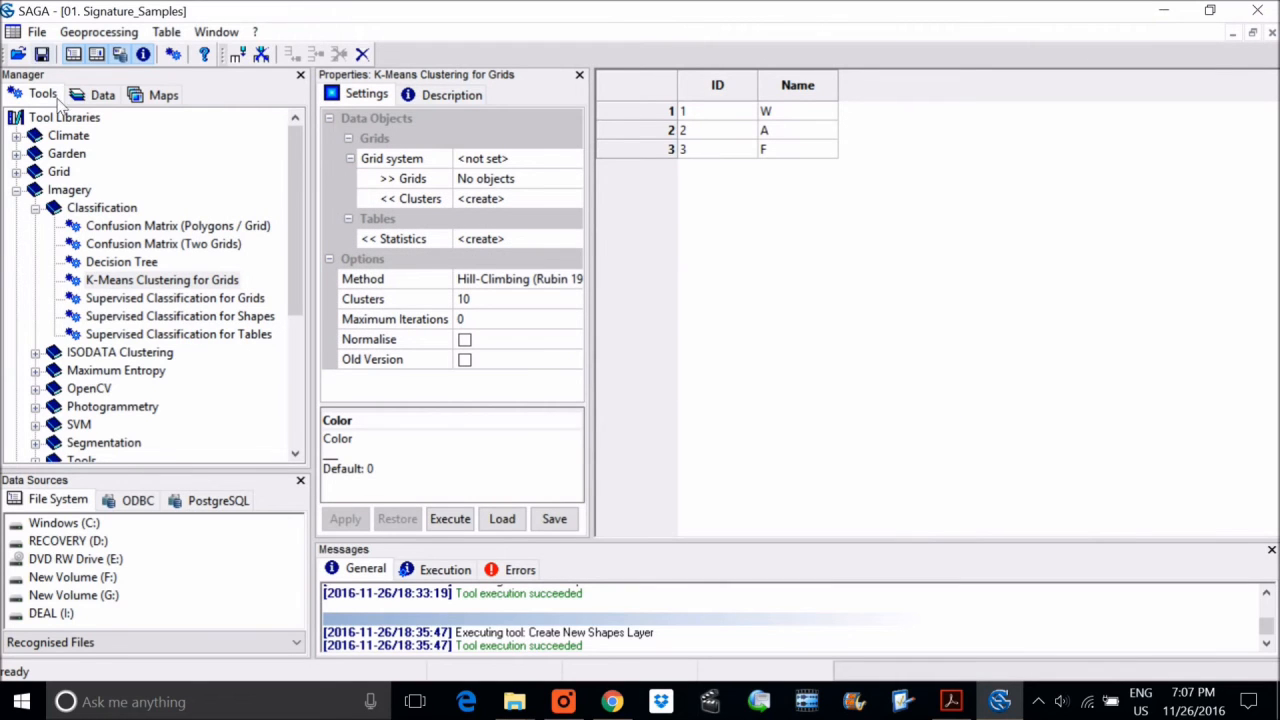
Start Supervised Classification for Grids with grid system 30; 2146x 1425y; 331410x 2027550y and Subset_LandsatTM_8feb2011 Bands 1 to 7 as features.
{"action": "double_click", "coordinate": [200, 299]}
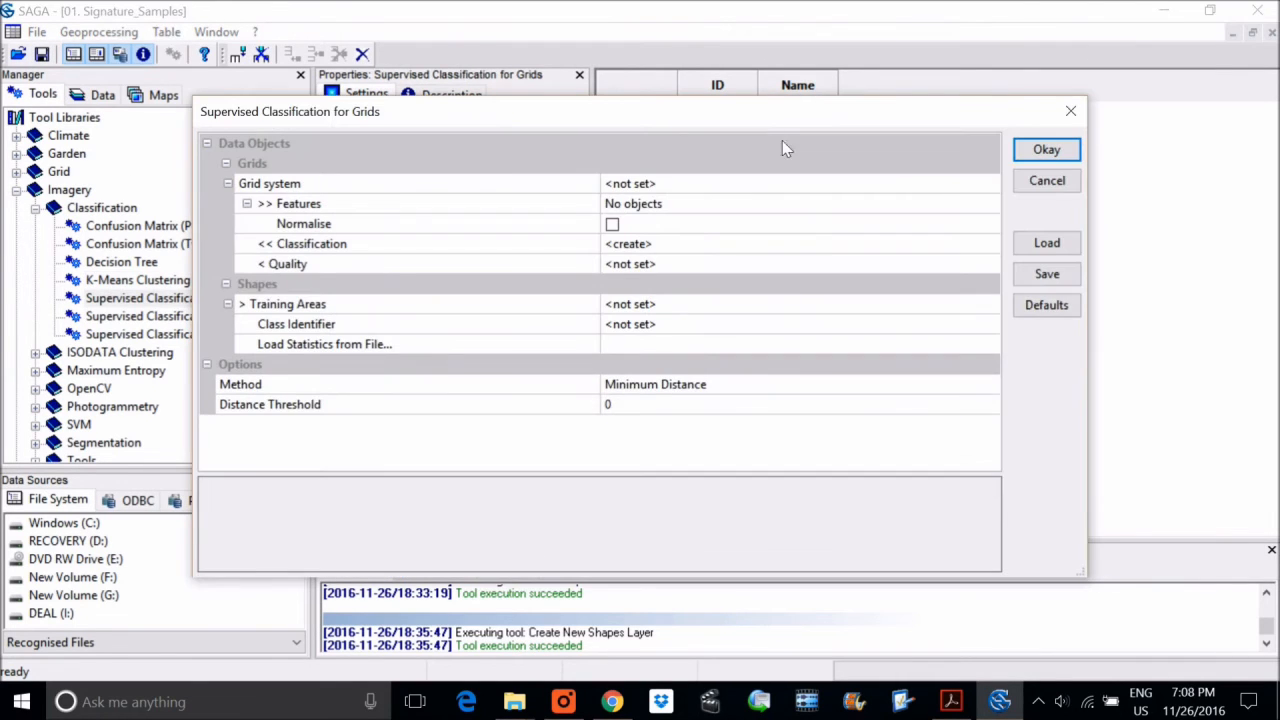
{"action": "left_click", "coordinate": [735, 183]}
{"action": "left_click", "coordinate": [666, 199]}
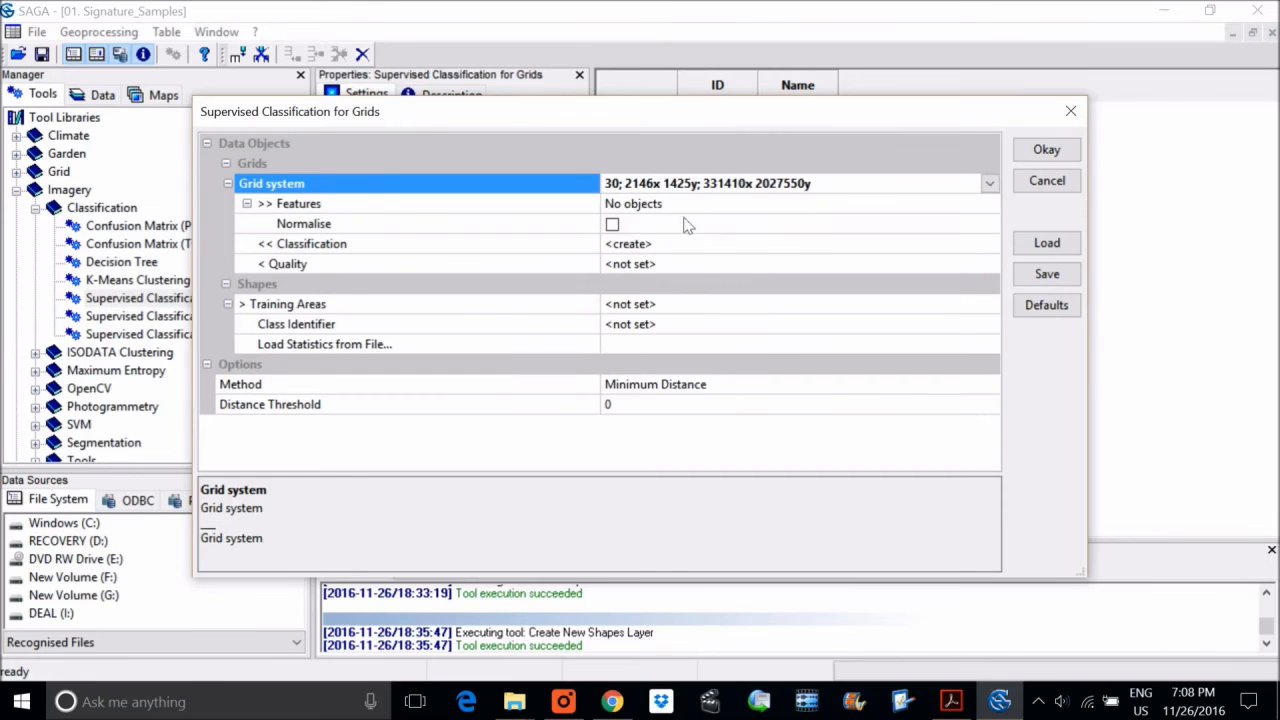
{"action": "left_click", "coordinate": [685, 208]}
{"action": "left_click", "coordinate": [989, 204]}
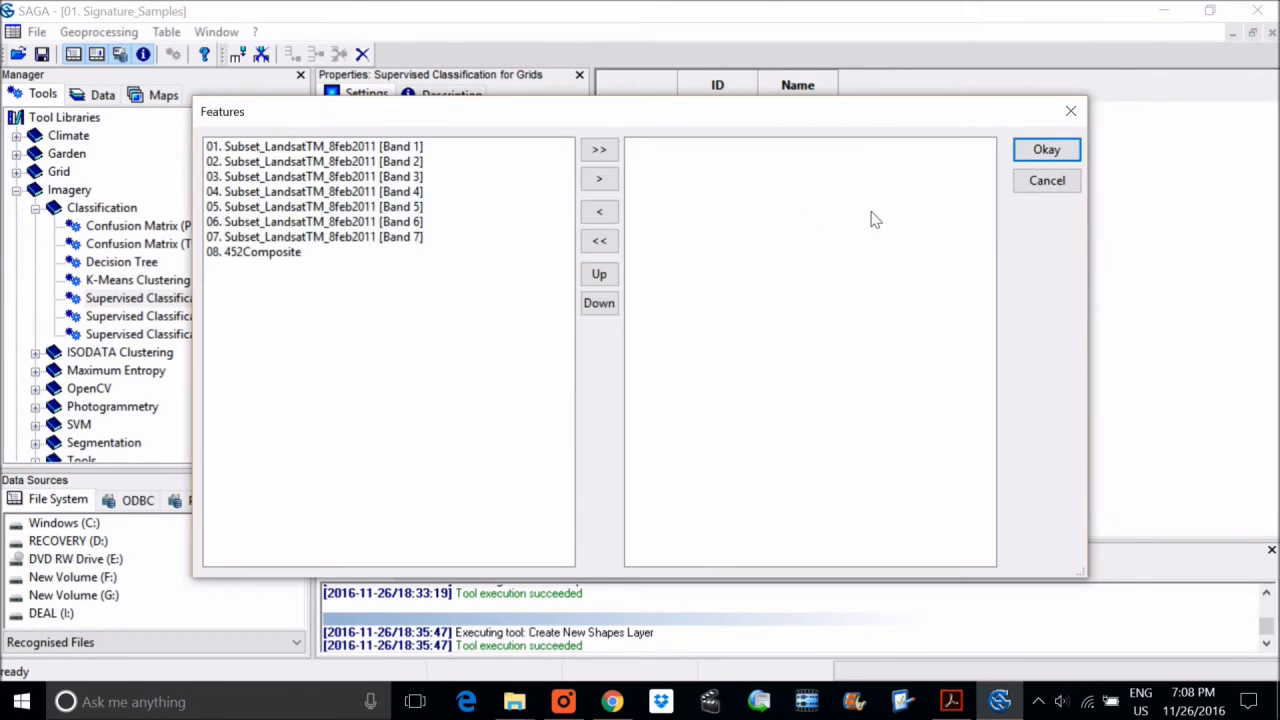
{"action": "left_click", "coordinate": [366, 237]}
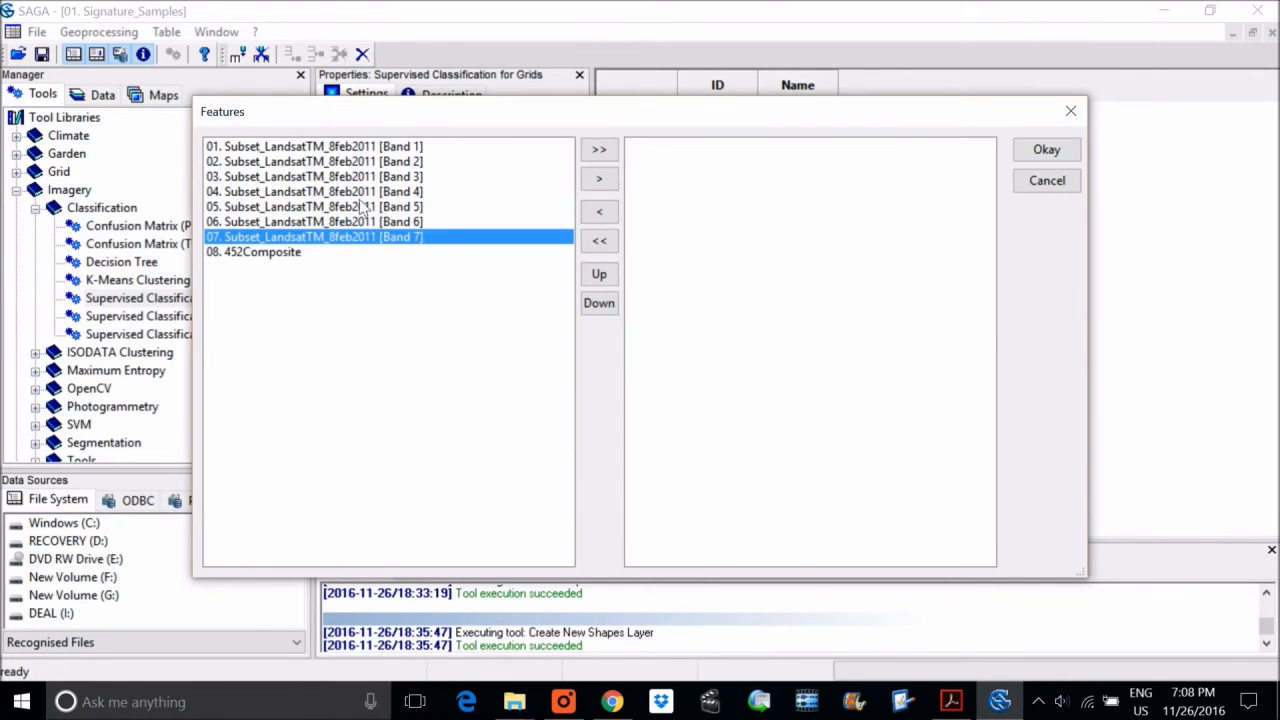
{"action": "left_click", "coordinate": [386, 150], "text": "shift"}
{"action": "left_click", "coordinate": [603, 182]}
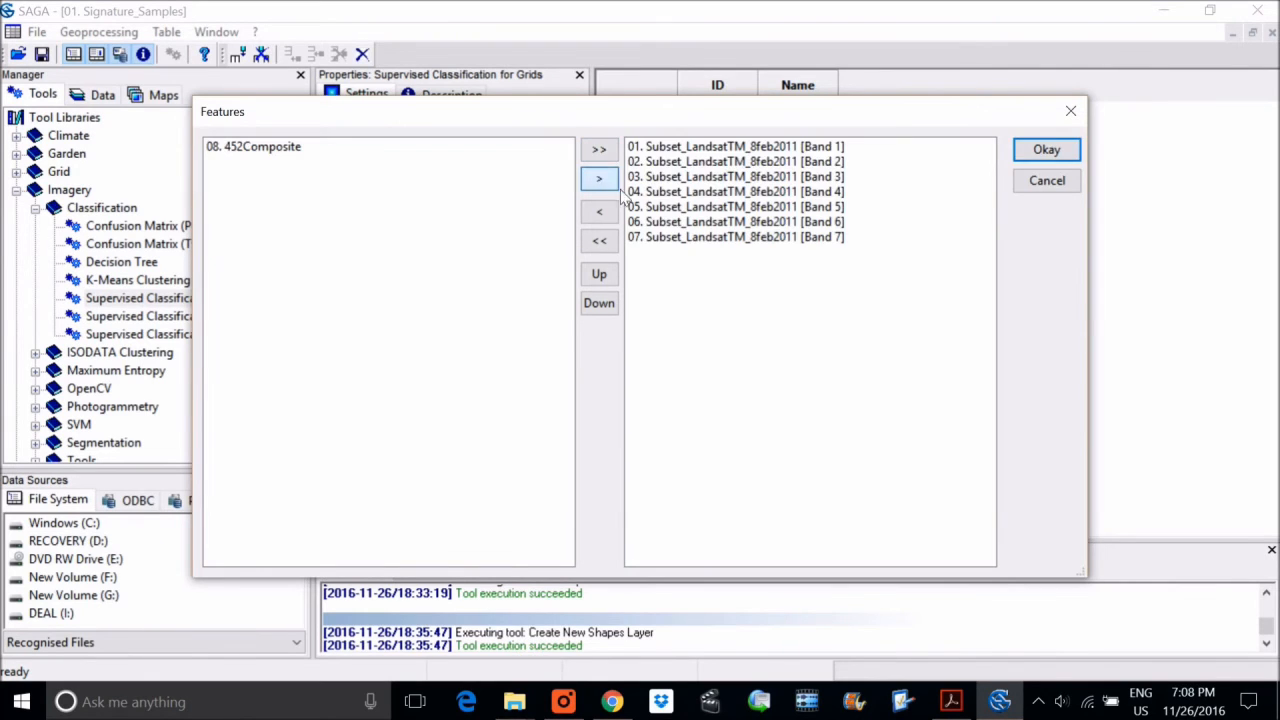
{"action": "left_click", "coordinate": [1046, 153]}
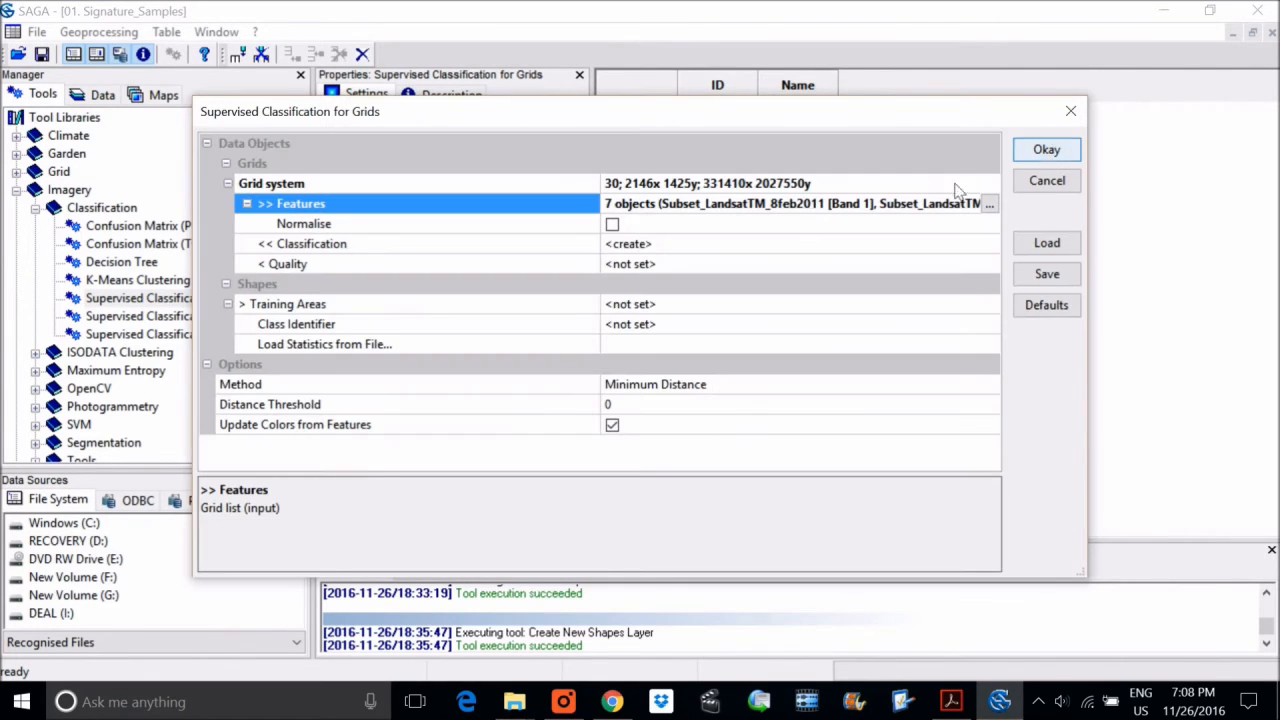
Set the classification output to <create> and choose 01. Signature_Samples as the training areas.
{"action": "left_click", "coordinate": [663, 246]}
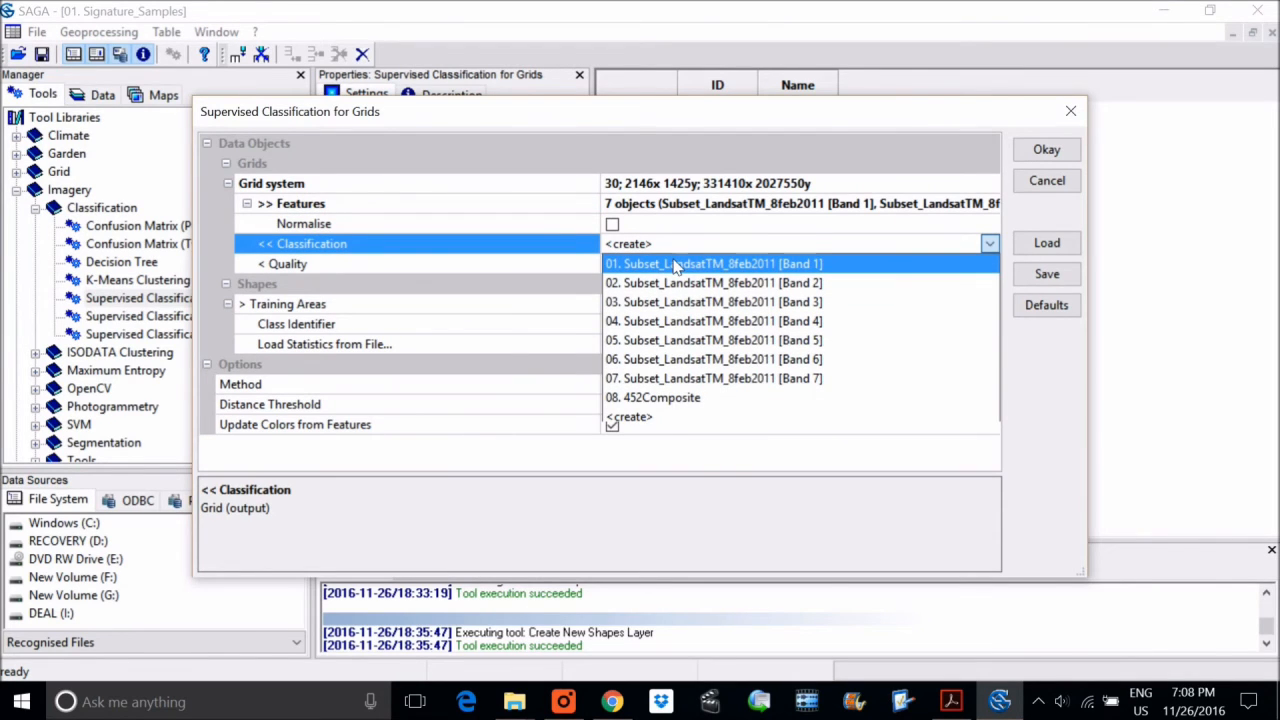
{"action": "left_click", "coordinate": [651, 416]}
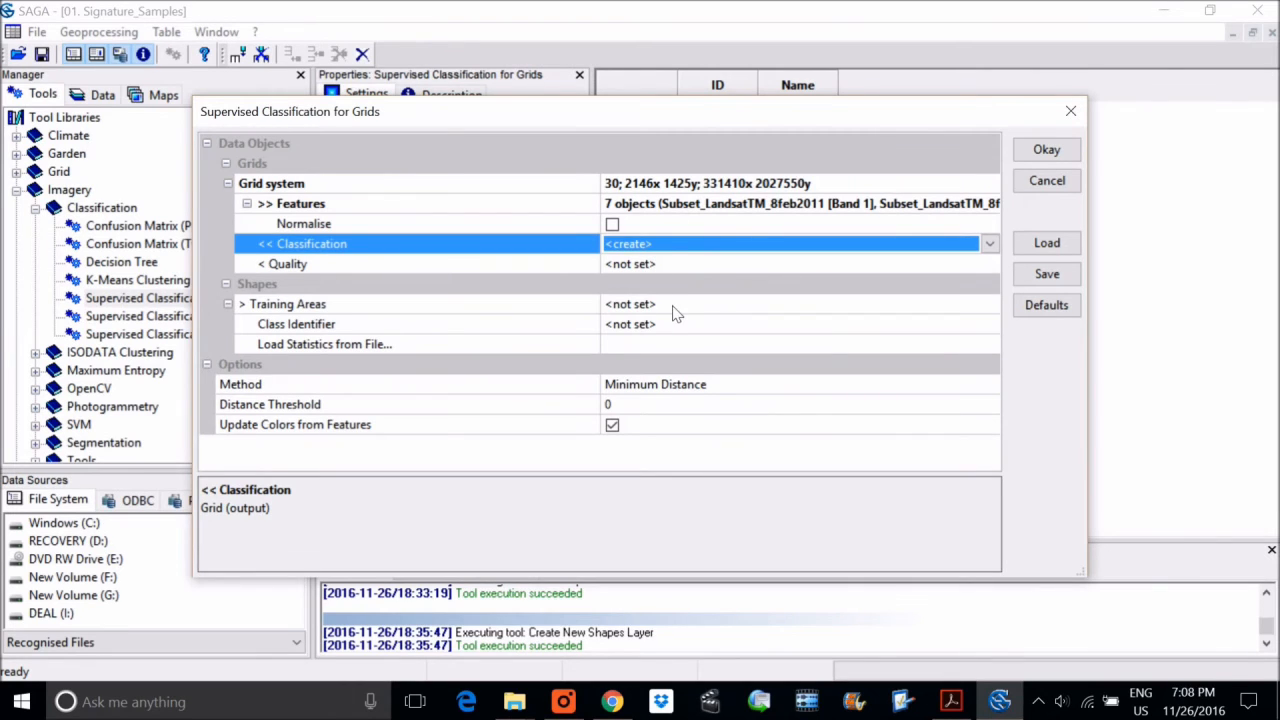
{"action": "left_click", "coordinate": [673, 305]}
{"action": "left_click", "coordinate": [672, 323]}
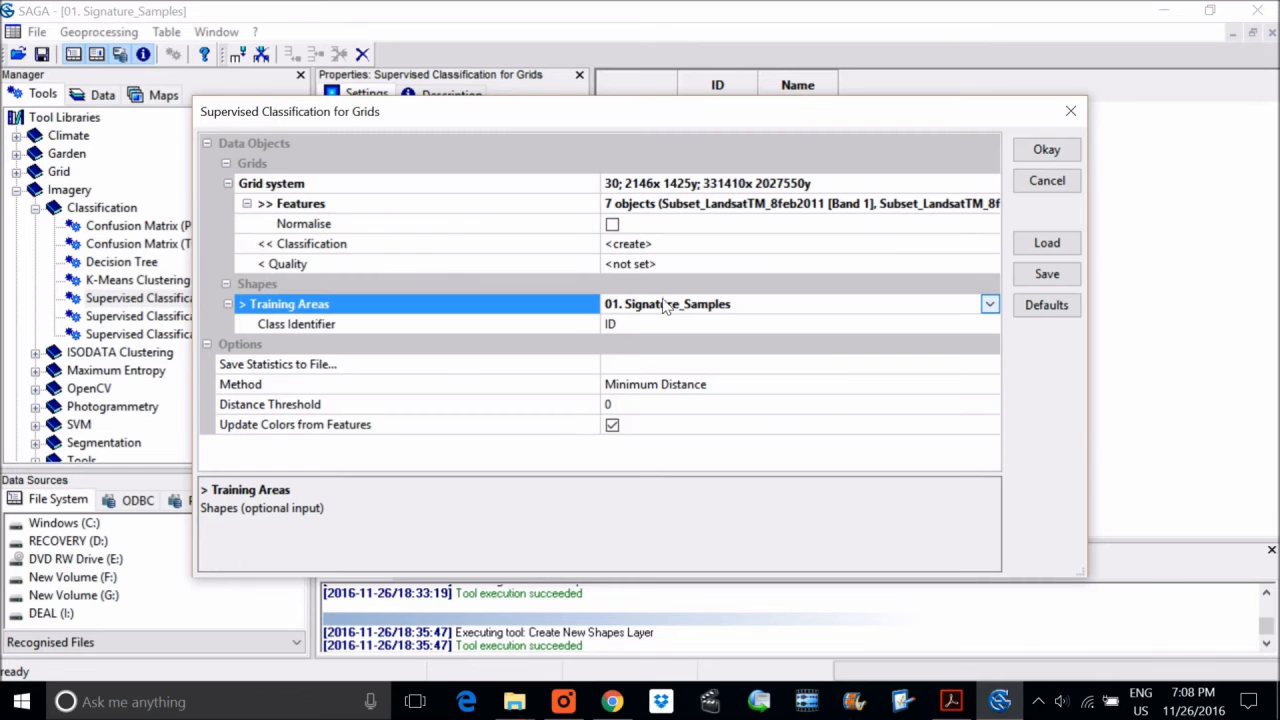
Set the classification method to Maximum Likelihood with an absolute probability reference, and run the tool.
{"action": "left_click_drag", "start_coordinate": [779, 118], "coordinate": [809, 226]}
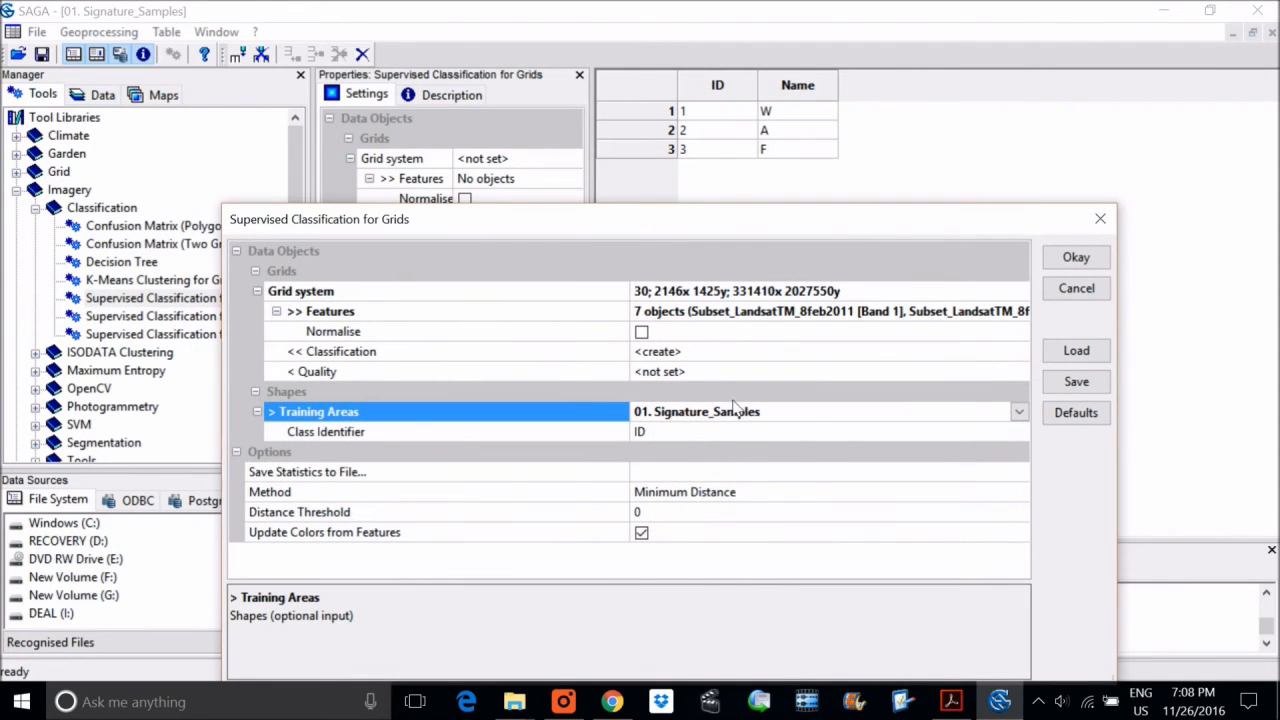
{"action": "left_click", "coordinate": [727, 502]}
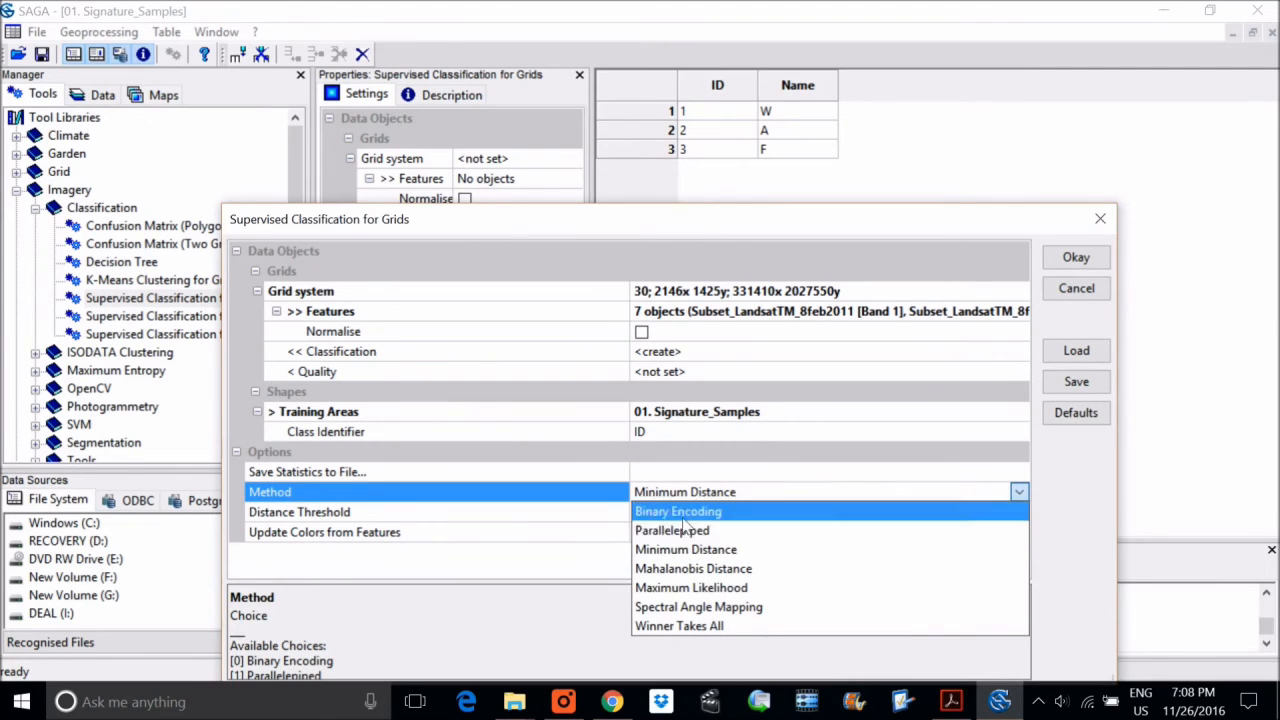
{"action": "left_click", "coordinate": [712, 588]}
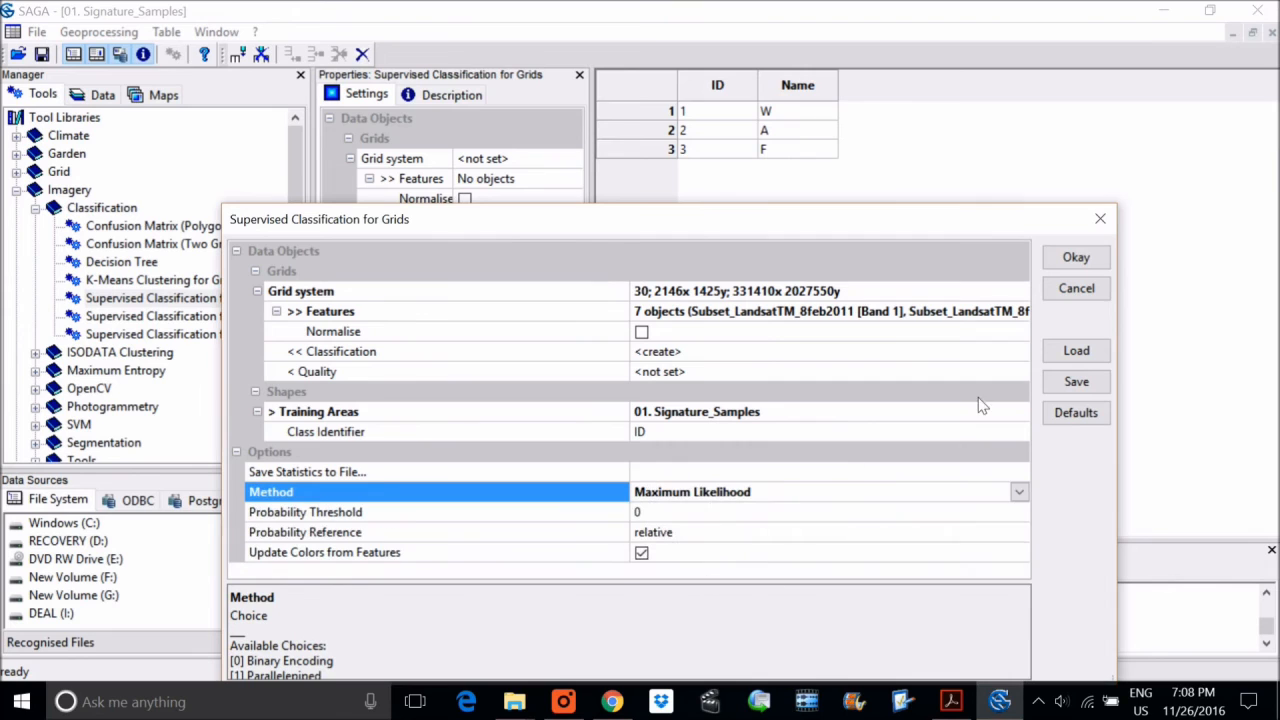
{"action": "left_click", "coordinate": [662, 533]}
{"action": "left_click", "coordinate": [699, 556]}
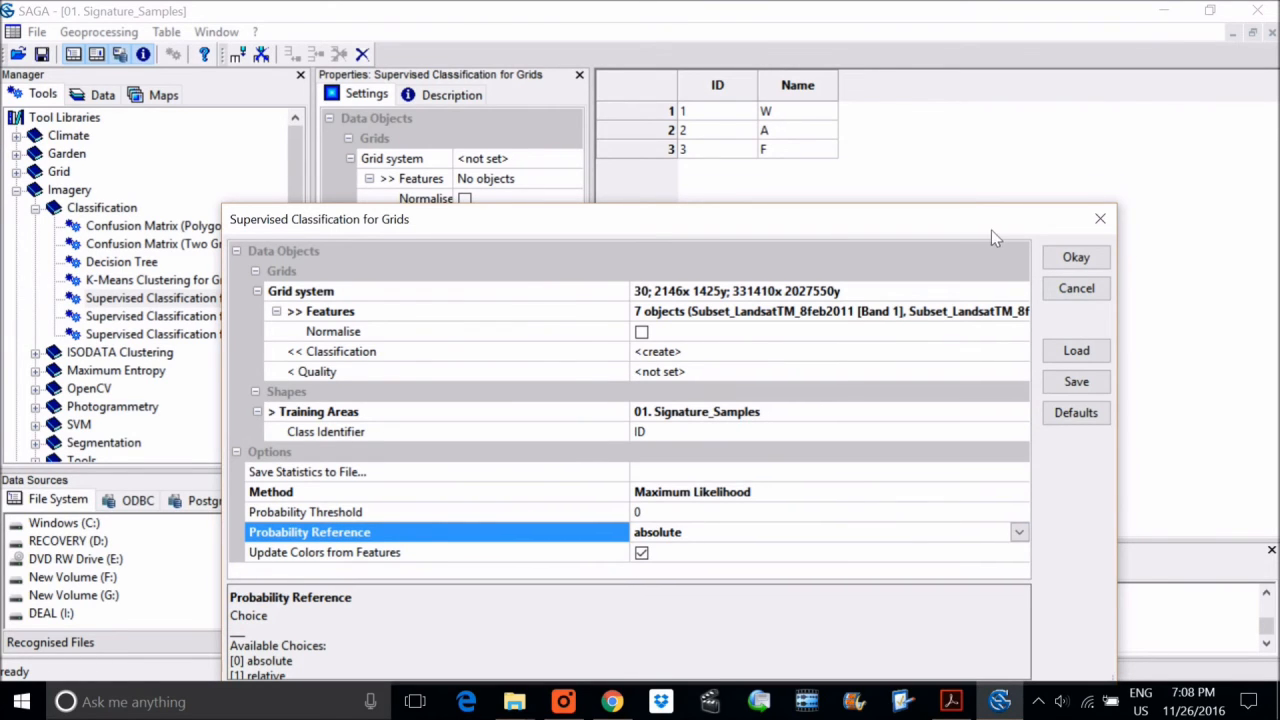
{"action": "left_click_drag", "start_coordinate": [991, 230], "coordinate": [1003, 96]}
{"action": "left_click", "coordinate": [1088, 123]}
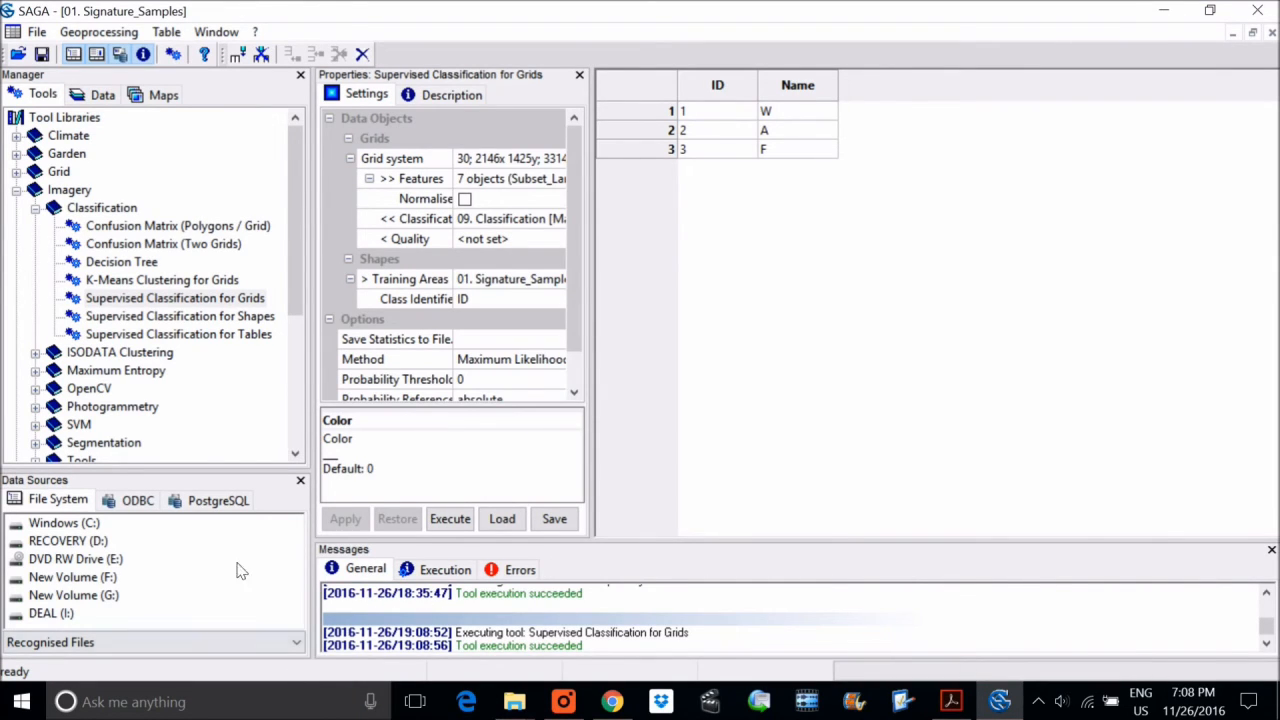
Display the 09. Classification [Maximum Likelihood] grid in a map and zoom out to view its extent.
{"action": "left_click", "coordinate": [104, 94]}
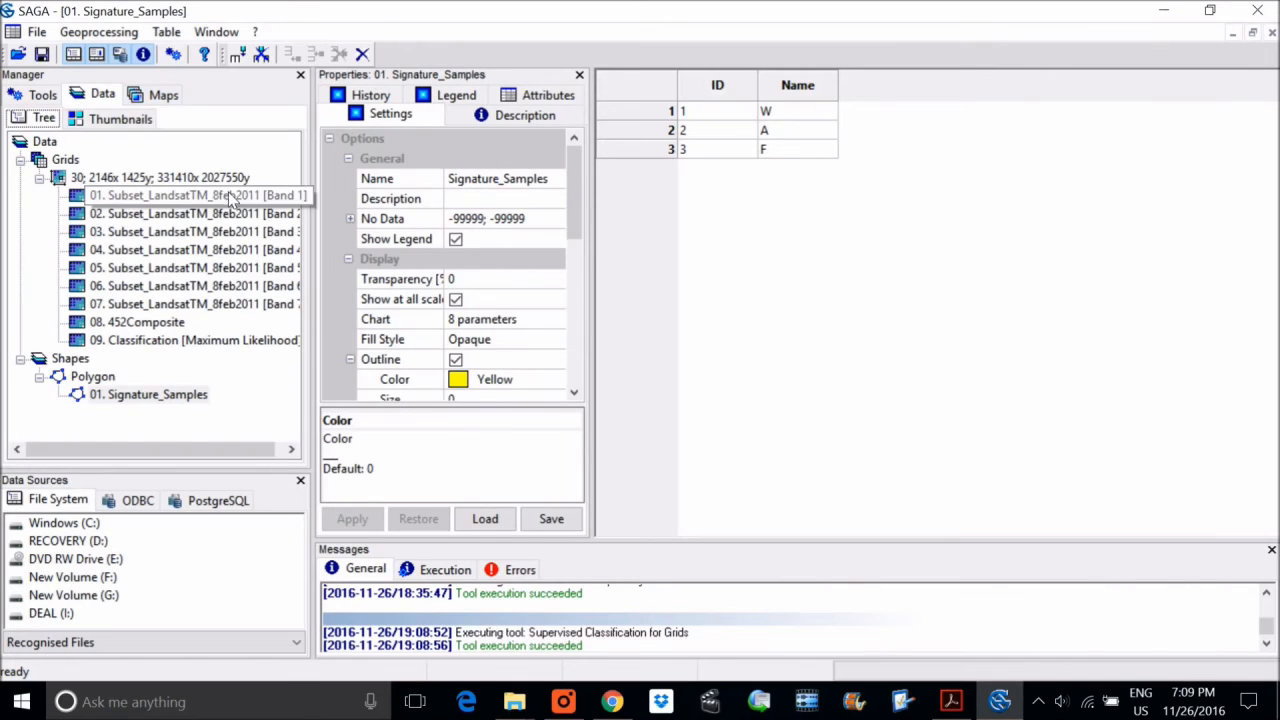
{"action": "double_click", "coordinate": [276, 341]}
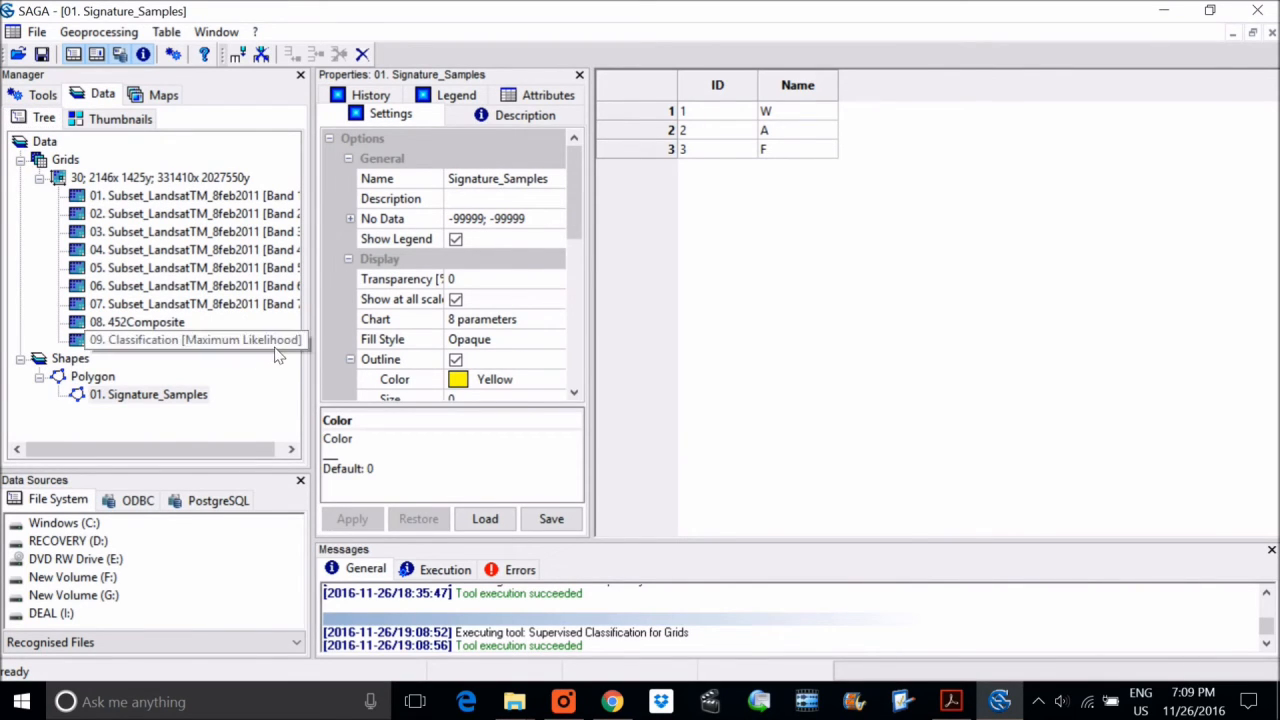
{"action": "left_click", "coordinate": [588, 405]}
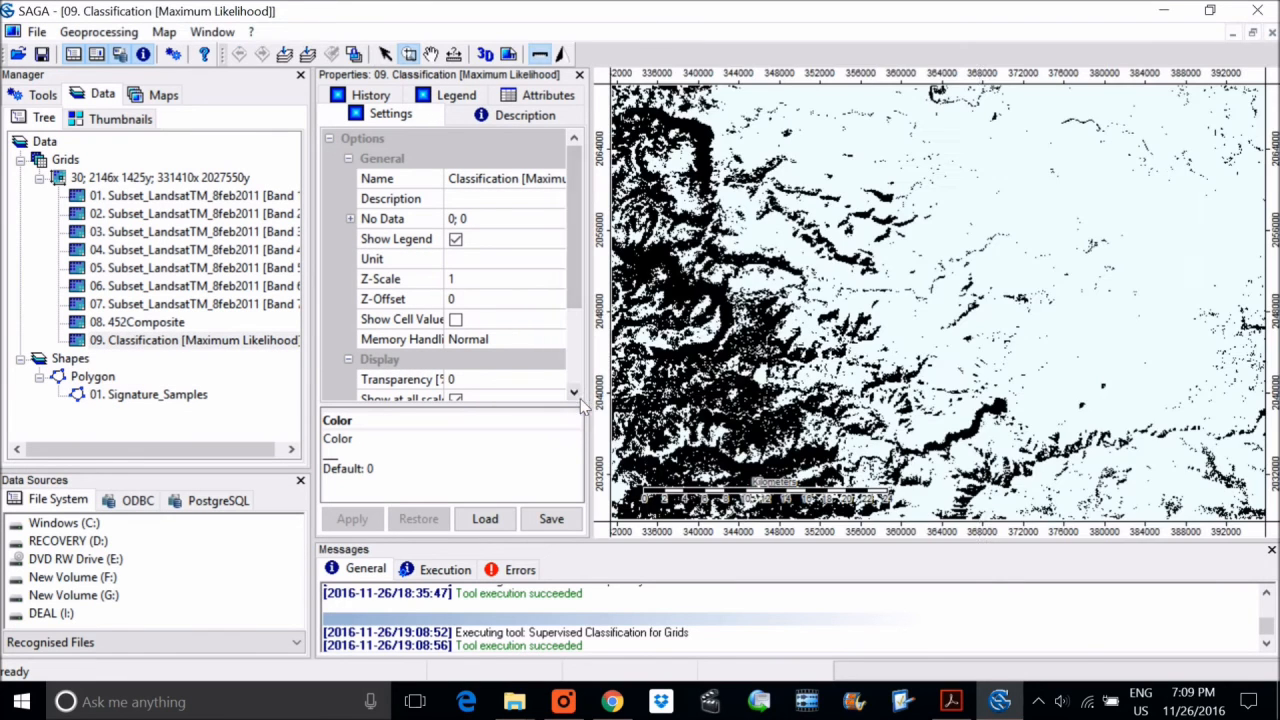
{"action": "right_click", "coordinate": [841, 292]}
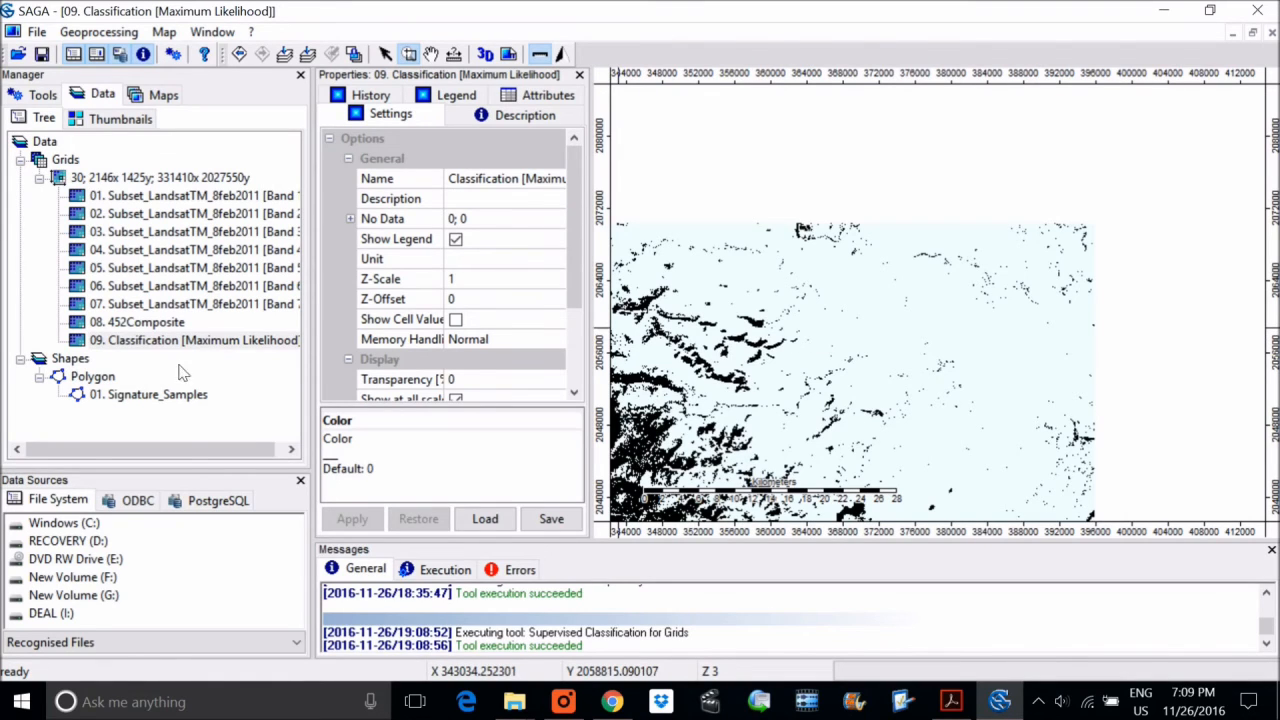
In the lookup table of the 09. Classification [Maximum Likelihood] grid, colour class 3 bright green and class 2 yellow, and apply the colours.
{"action": "left_click_drag", "start_coordinate": [574, 300], "coordinate": [572, 374]}
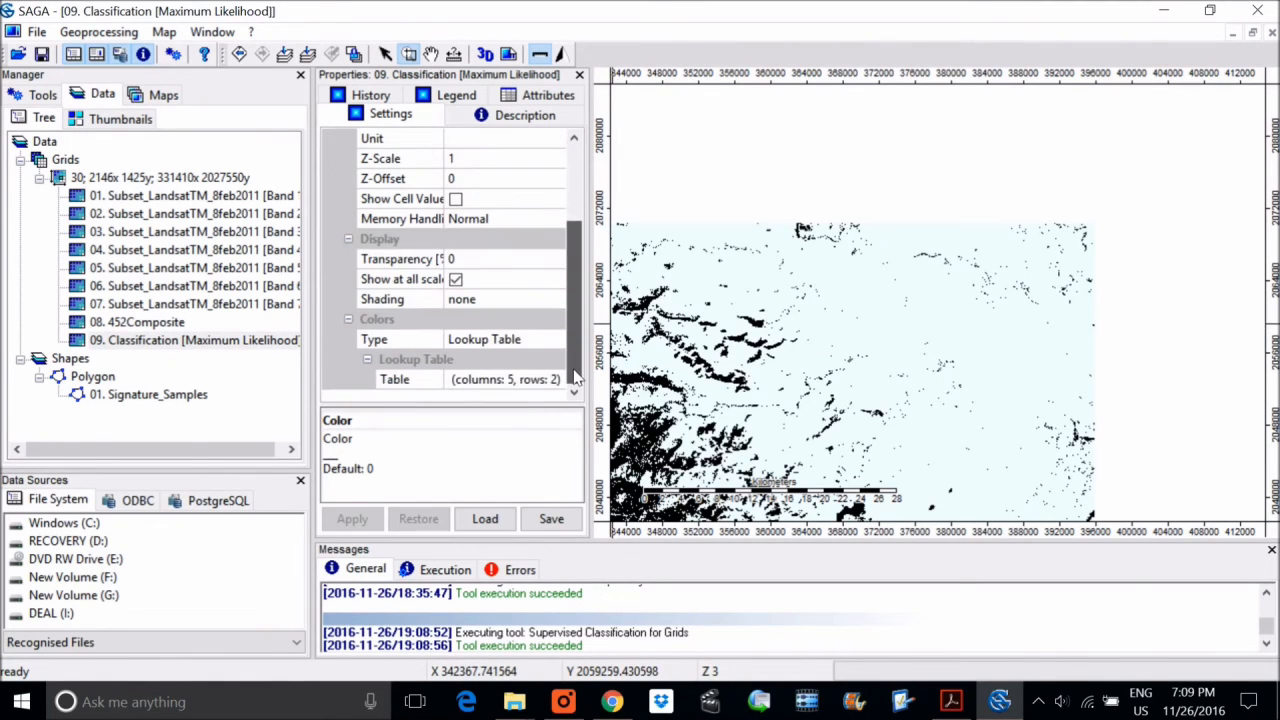
{"action": "left_click", "coordinate": [548, 379]}
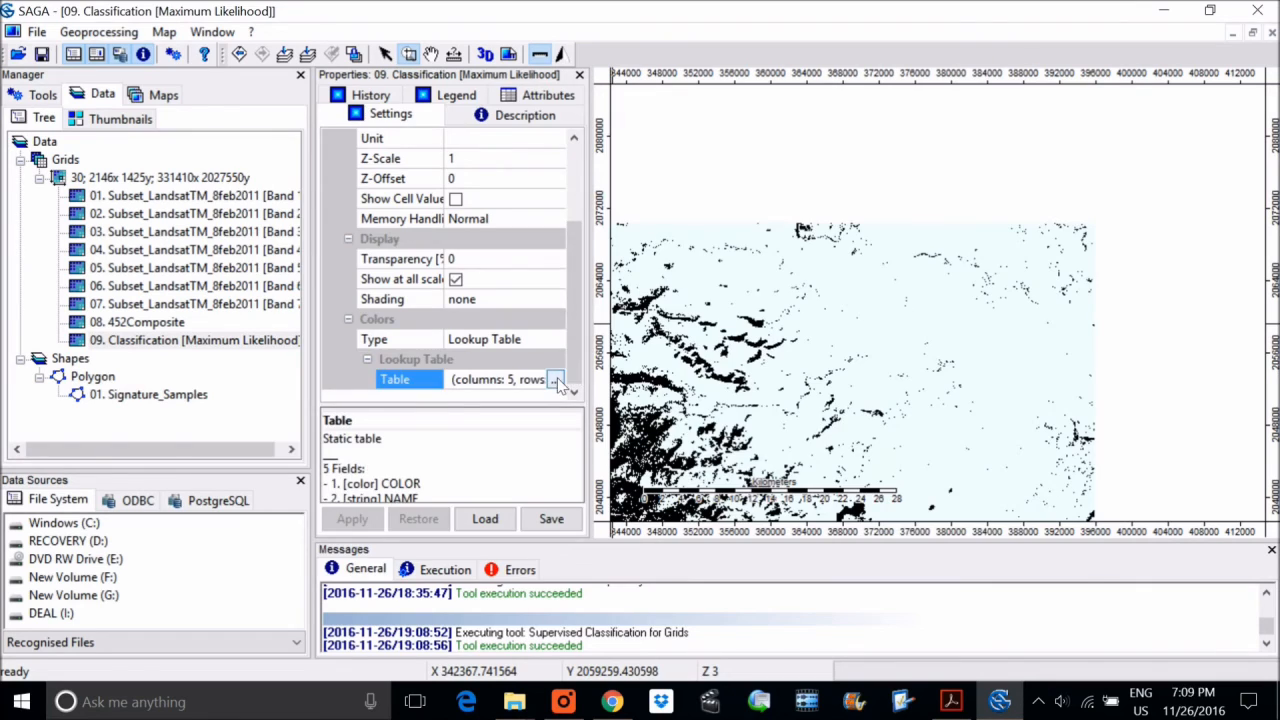
{"action": "left_click", "coordinate": [557, 379]}
{"action": "double_click", "coordinate": [322, 203]}
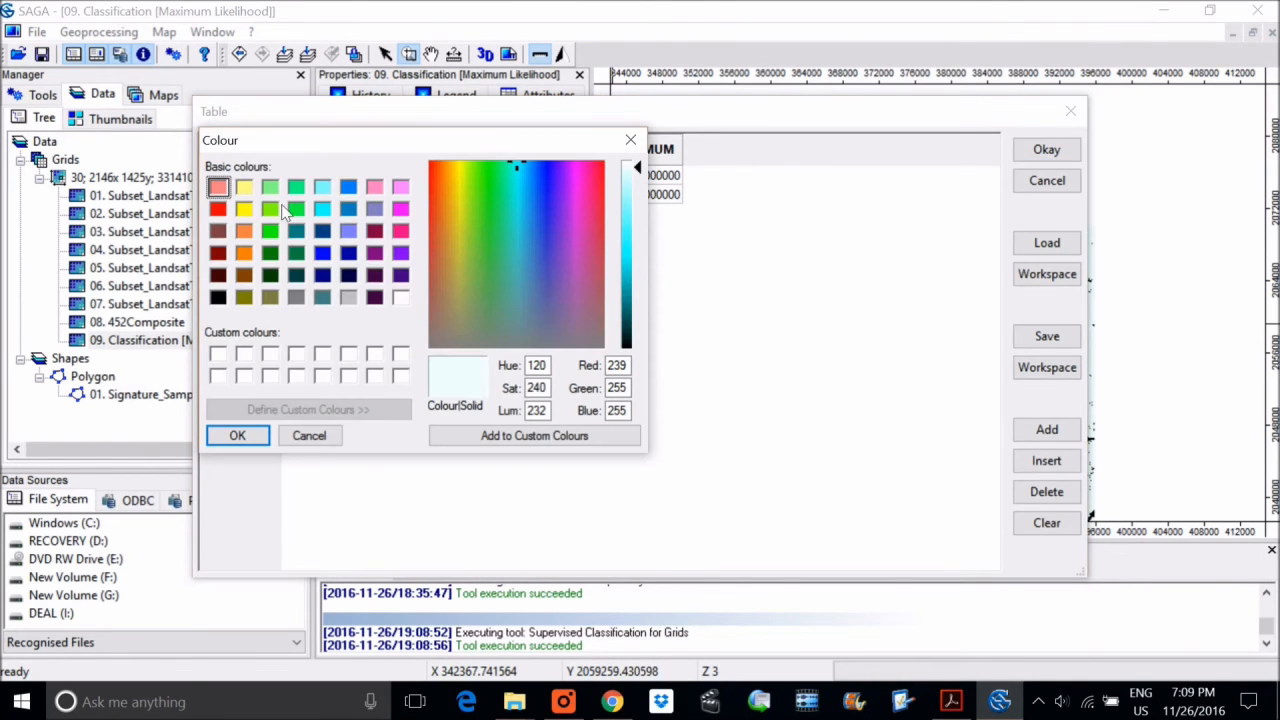
{"action": "left_click", "coordinate": [270, 208]}
{"action": "left_click", "coordinate": [237, 435]}
{"action": "double_click", "coordinate": [331, 199]}
{"action": "left_click", "coordinate": [244, 208]}
{"action": "left_click", "coordinate": [236, 435]}
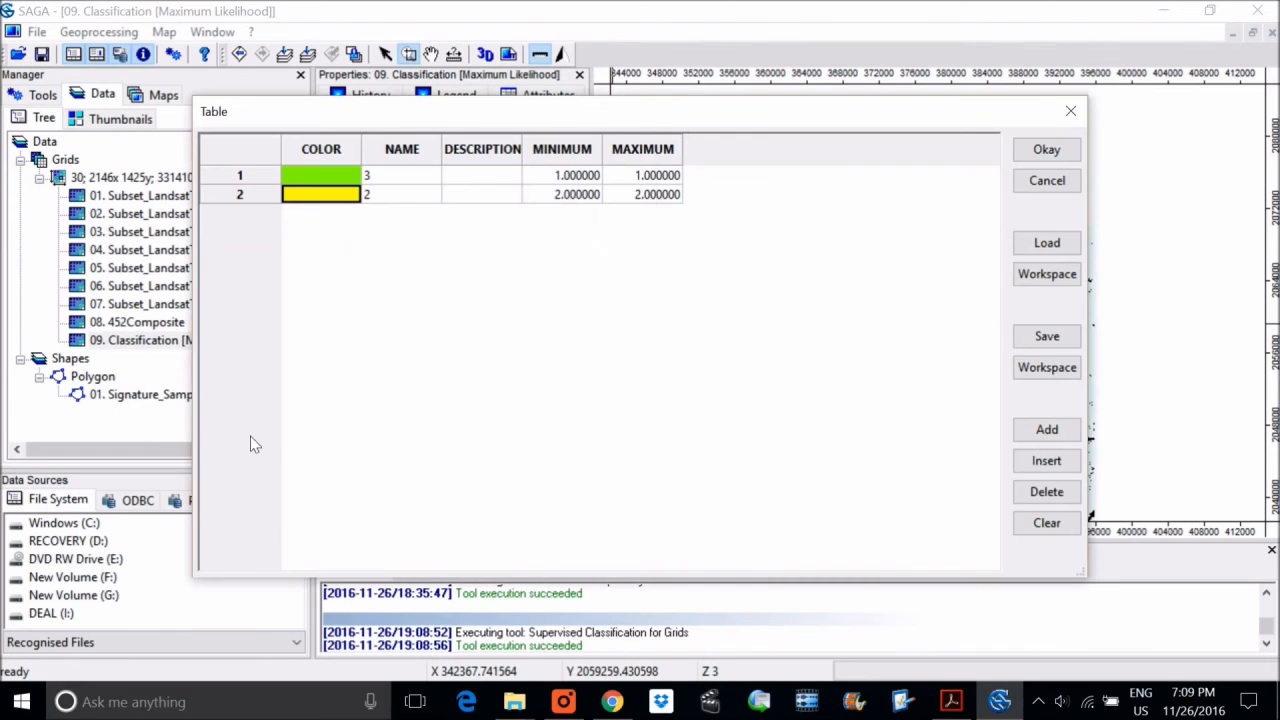
{"action": "left_click", "coordinate": [1046, 150]}
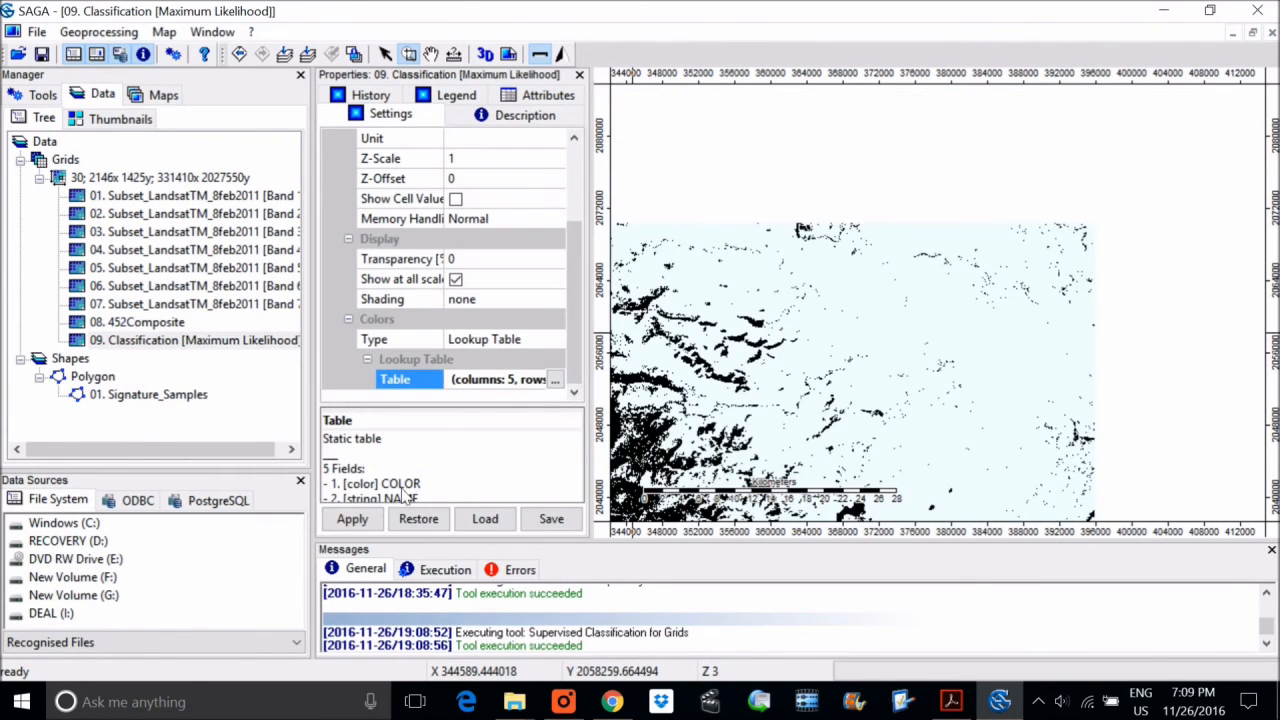
{"action": "right_click", "coordinate": [901, 330]}
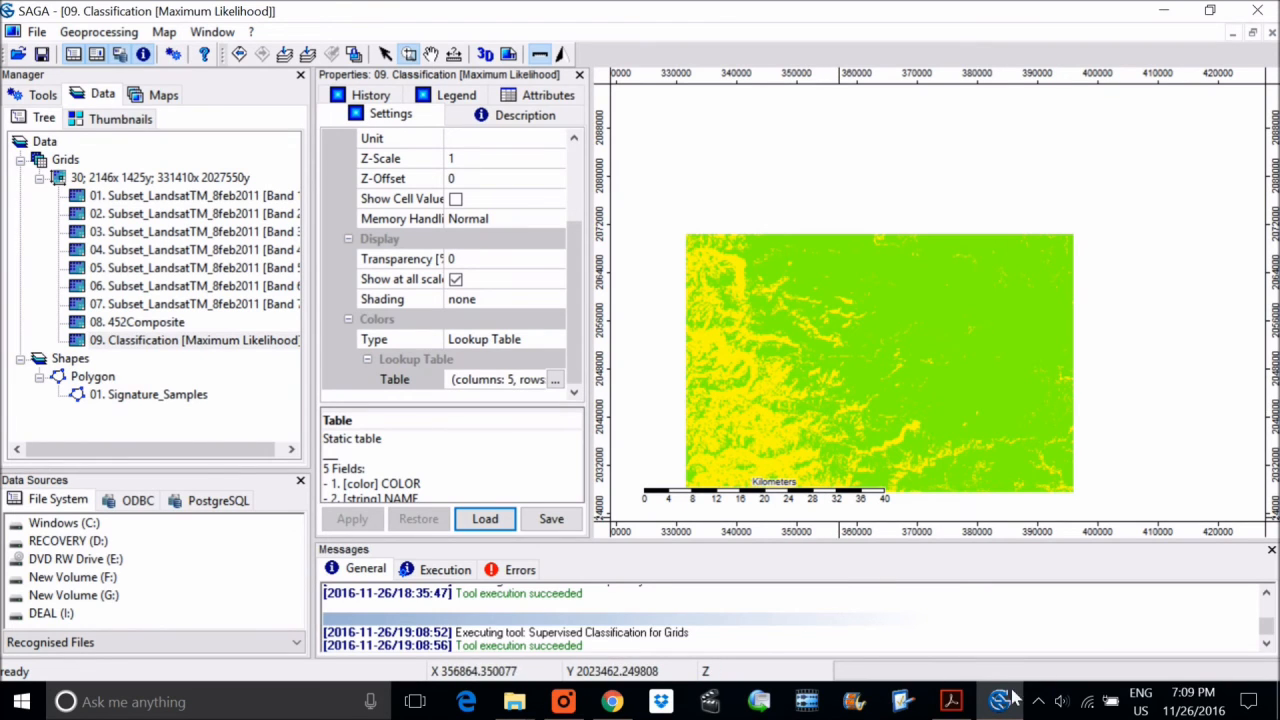
Switch to Adobe Acrobat Reader to check the class number table in the supervised classification PDF, and return to SAGA.
{"action": "left_click", "coordinate": [951, 701]}
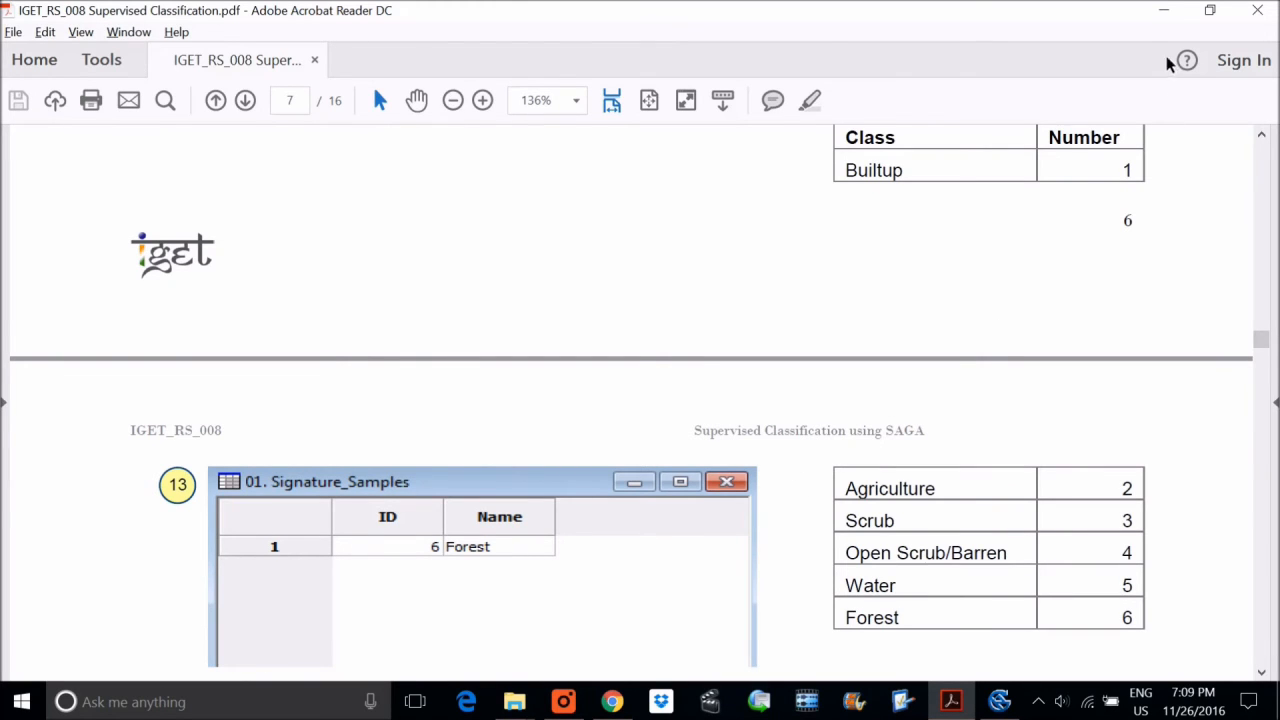
{"action": "left_click", "coordinate": [1168, 12]}
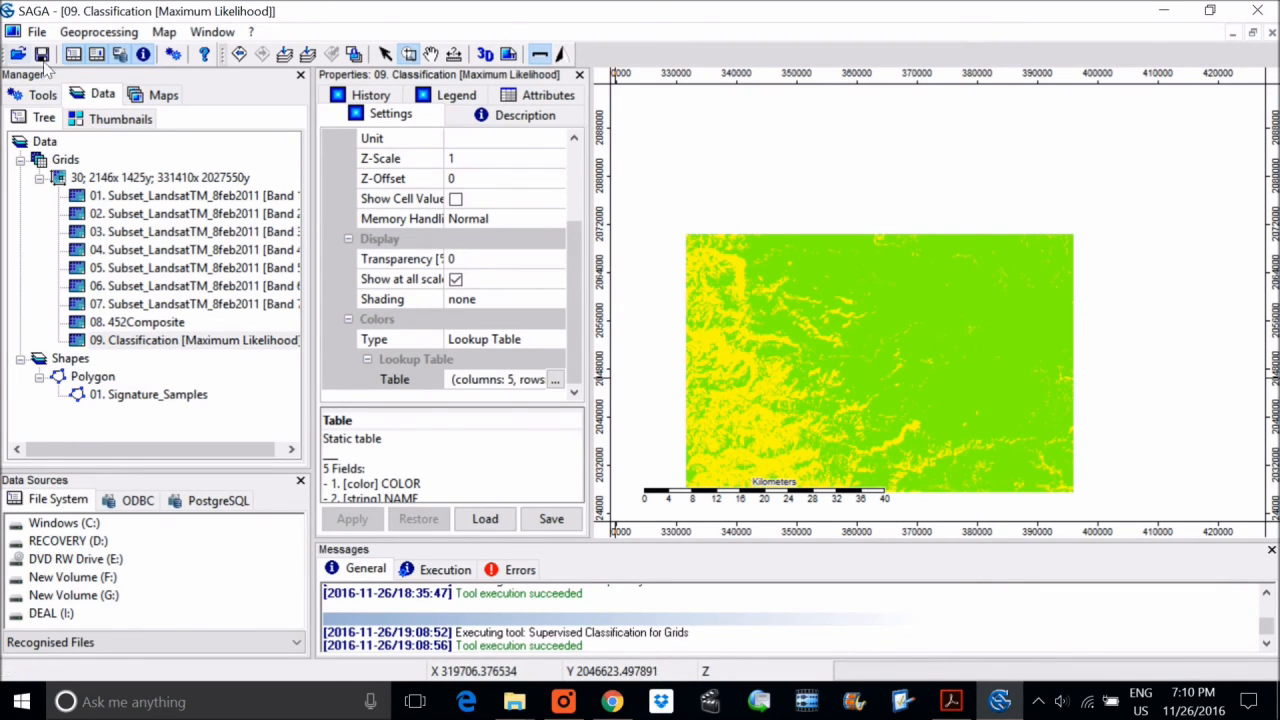
Move the 09. Classification [Maximum Likelihood] layer from its own map to the top of the 08. Composite map.
{"action": "left_click", "coordinate": [150, 94]}
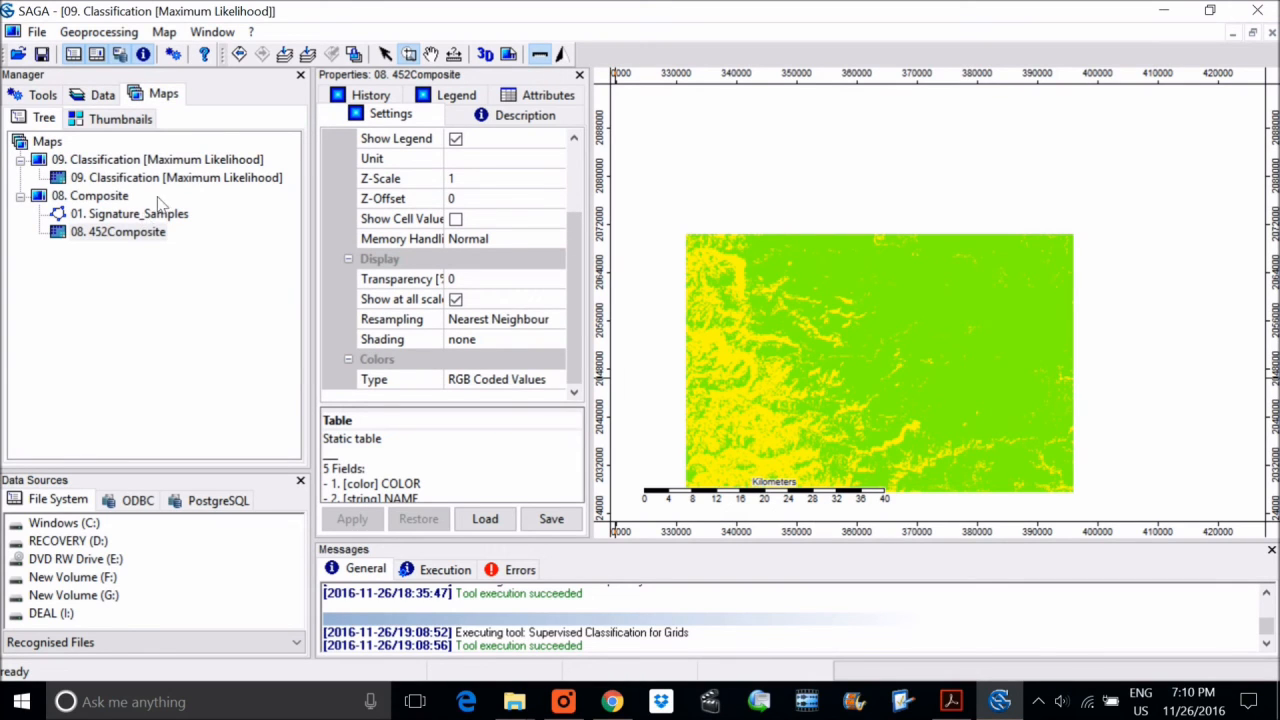
{"action": "left_click_drag", "start_coordinate": [195, 177], "coordinate": [185, 205]}
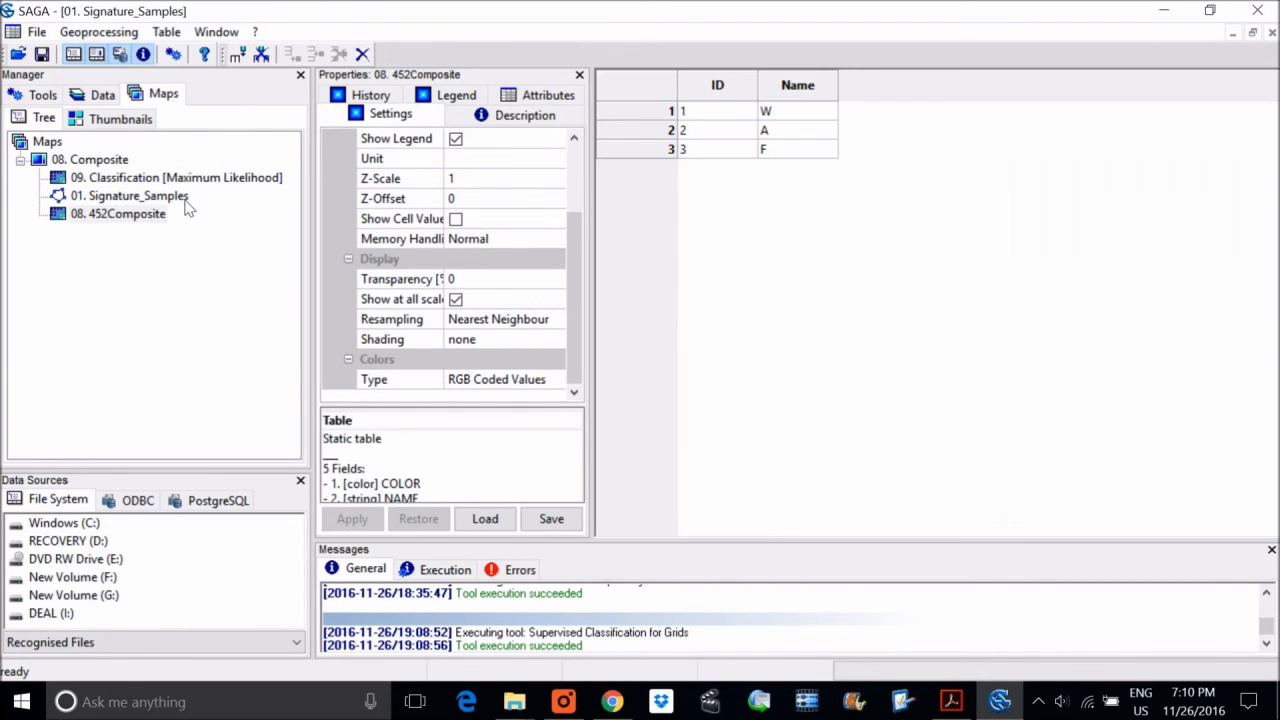
{"action": "left_click", "coordinate": [105, 161]}
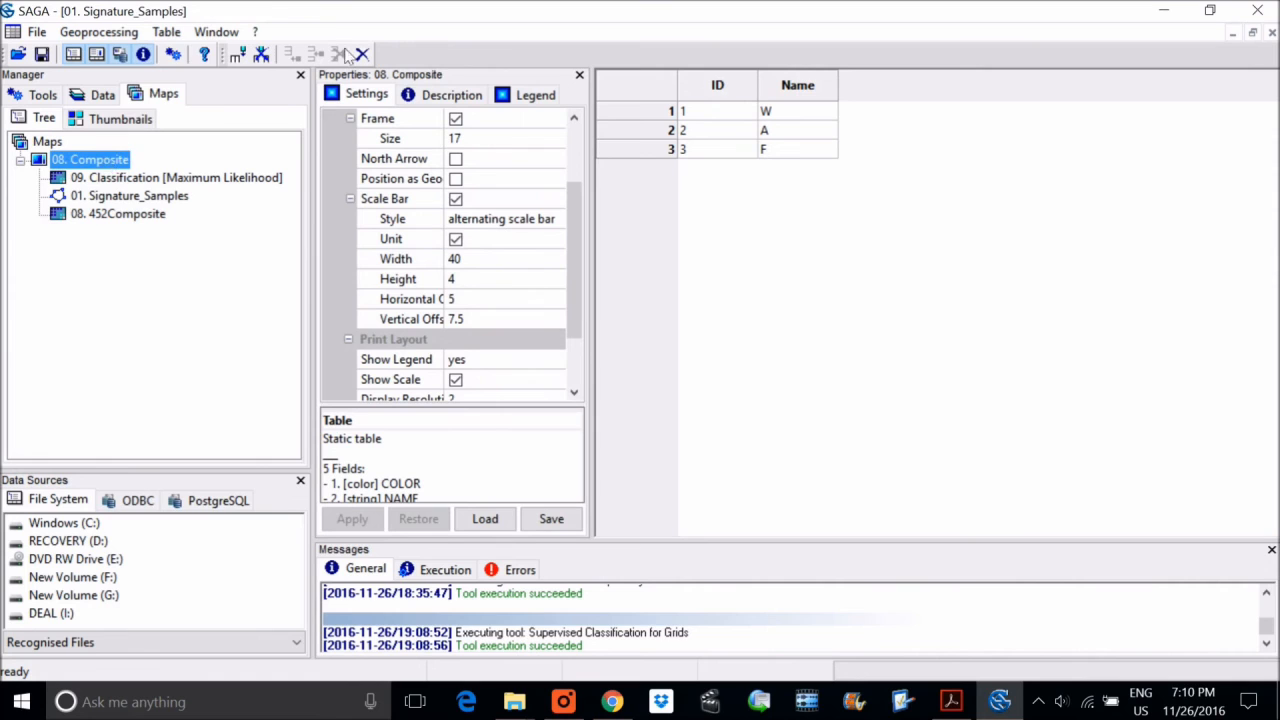
{"action": "left_click", "coordinate": [216, 31]}
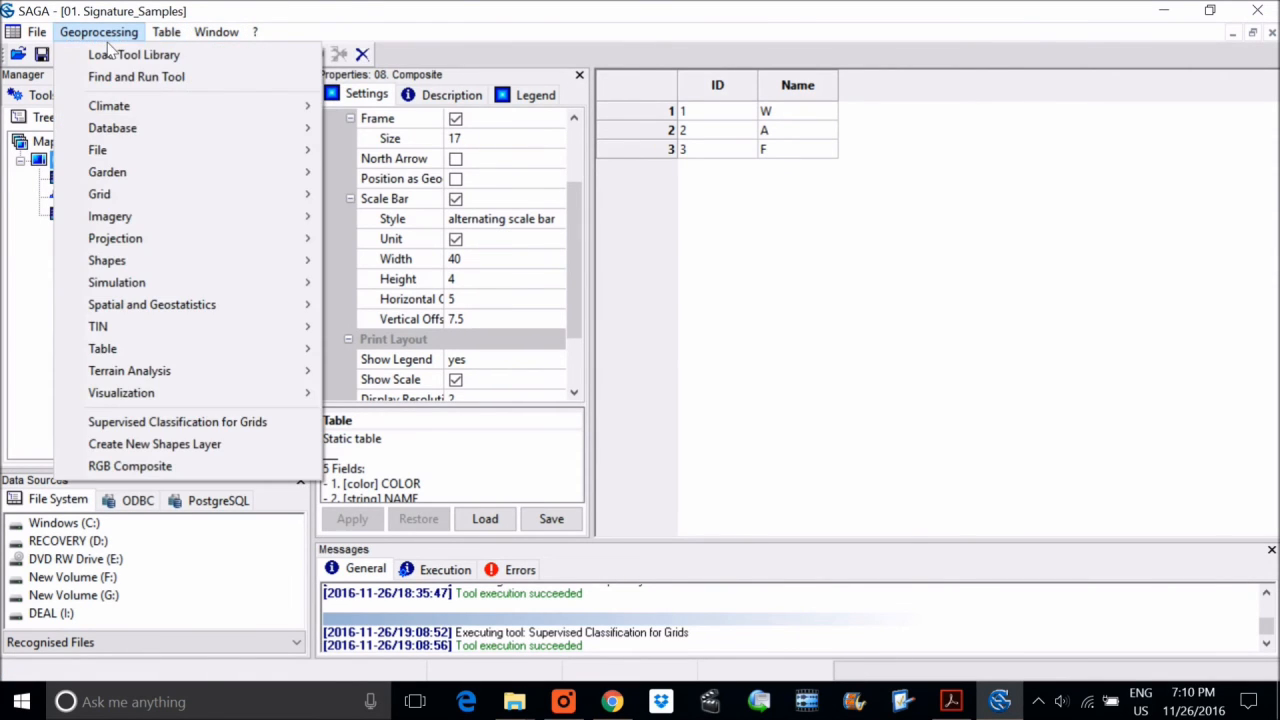
{"action": "left_click", "coordinate": [47, 142]}
{"action": "left_click", "coordinate": [47, 142]}
{"action": "right_click", "coordinate": [55, 145]}
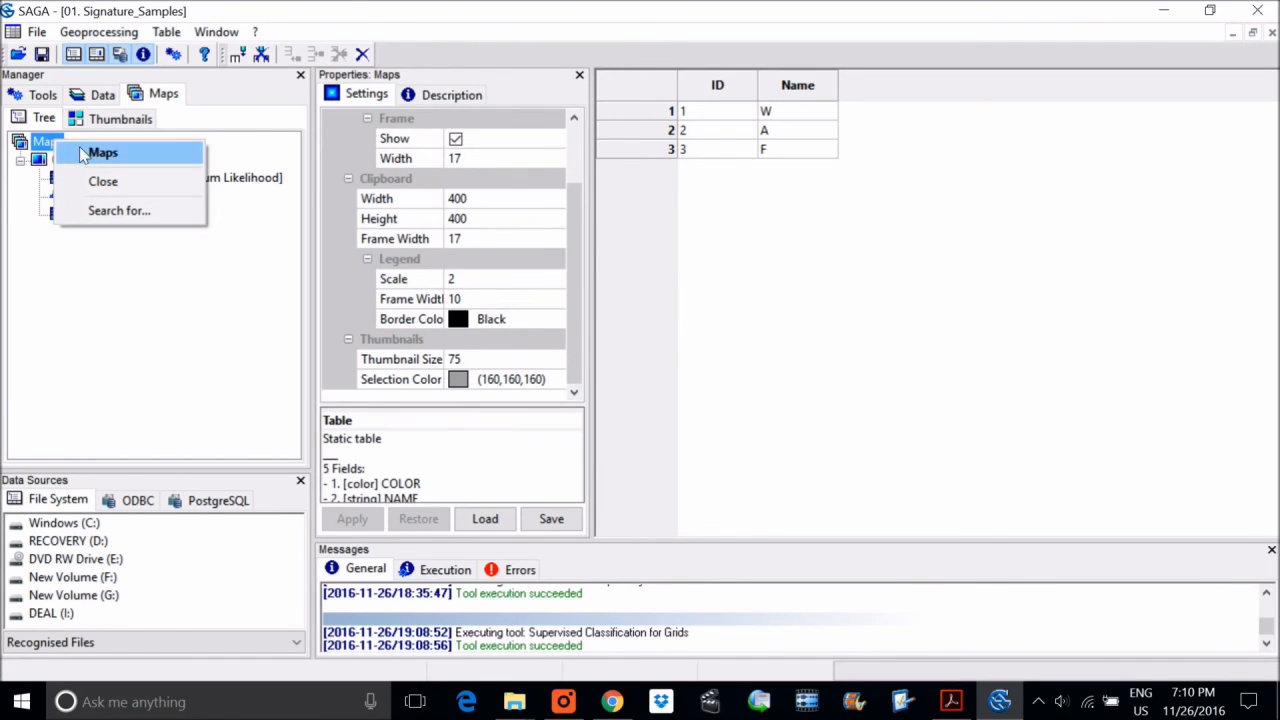
{"action": "left_click", "coordinate": [82, 153]}
{"action": "left_click", "coordinate": [157, 34]}
{"action": "mouse_move", "coordinate": [82, 38]}
{"action": "mouse_move", "coordinate": [199, 40]}
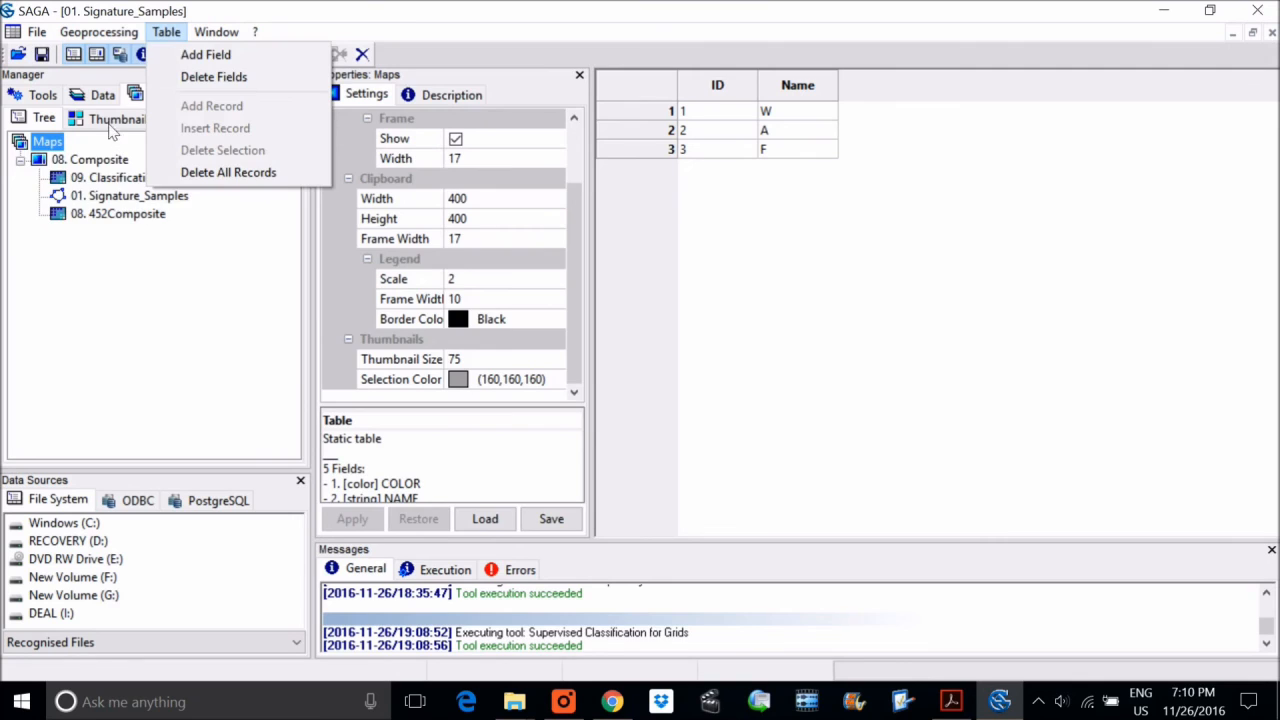
{"action": "left_click", "coordinate": [111, 103]}
{"action": "right_click", "coordinate": [166, 340]}
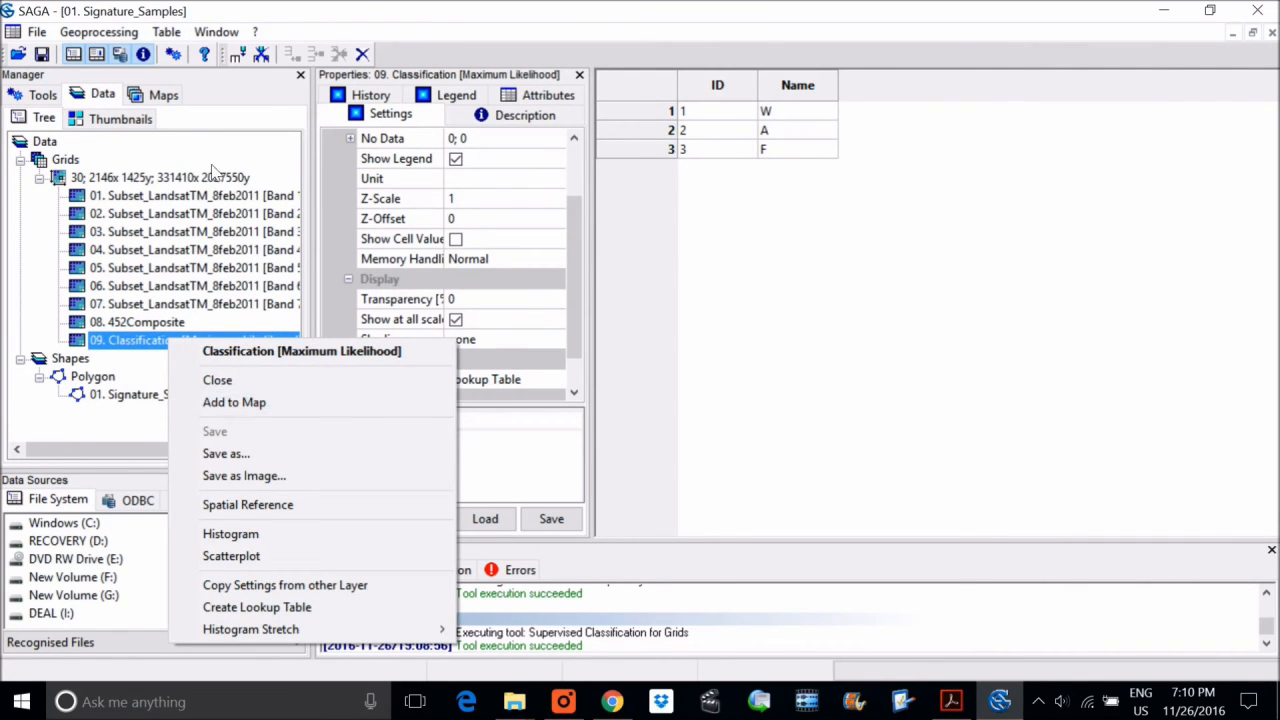
{"action": "left_click", "coordinate": [163, 94]}
{"action": "left_click", "coordinate": [216, 31]}
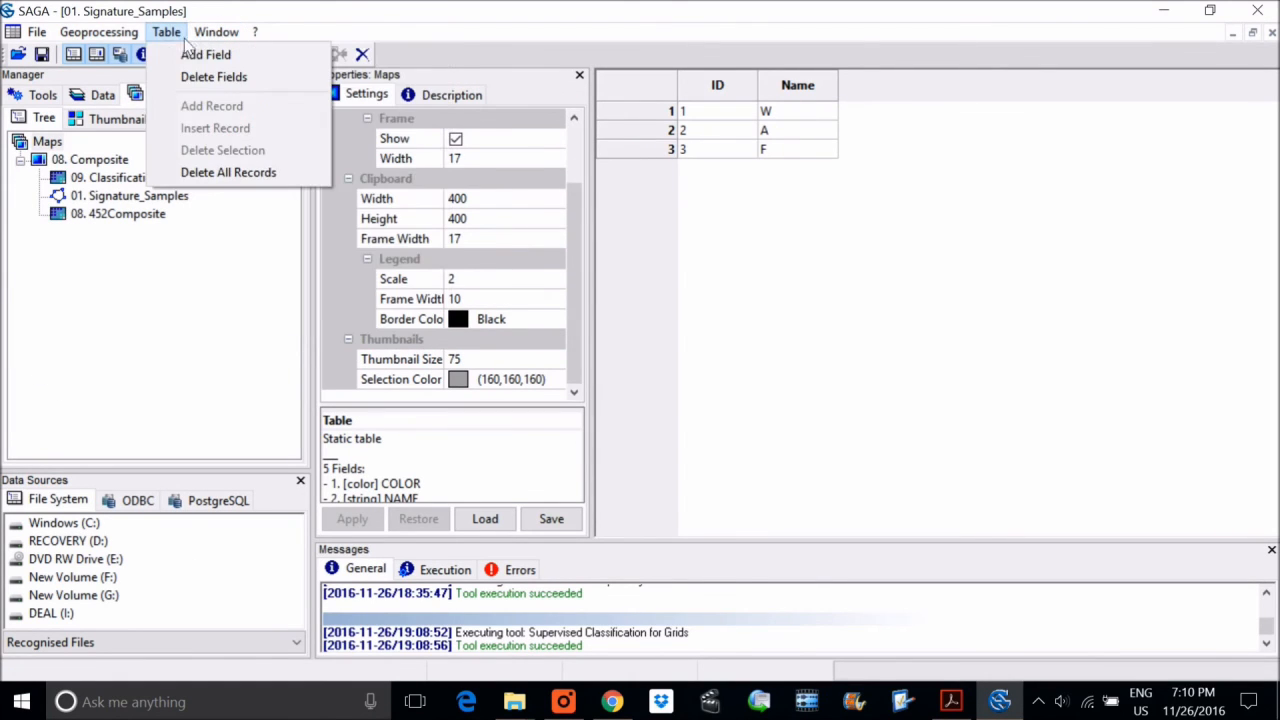
{"action": "mouse_move", "coordinate": [141, 34]}
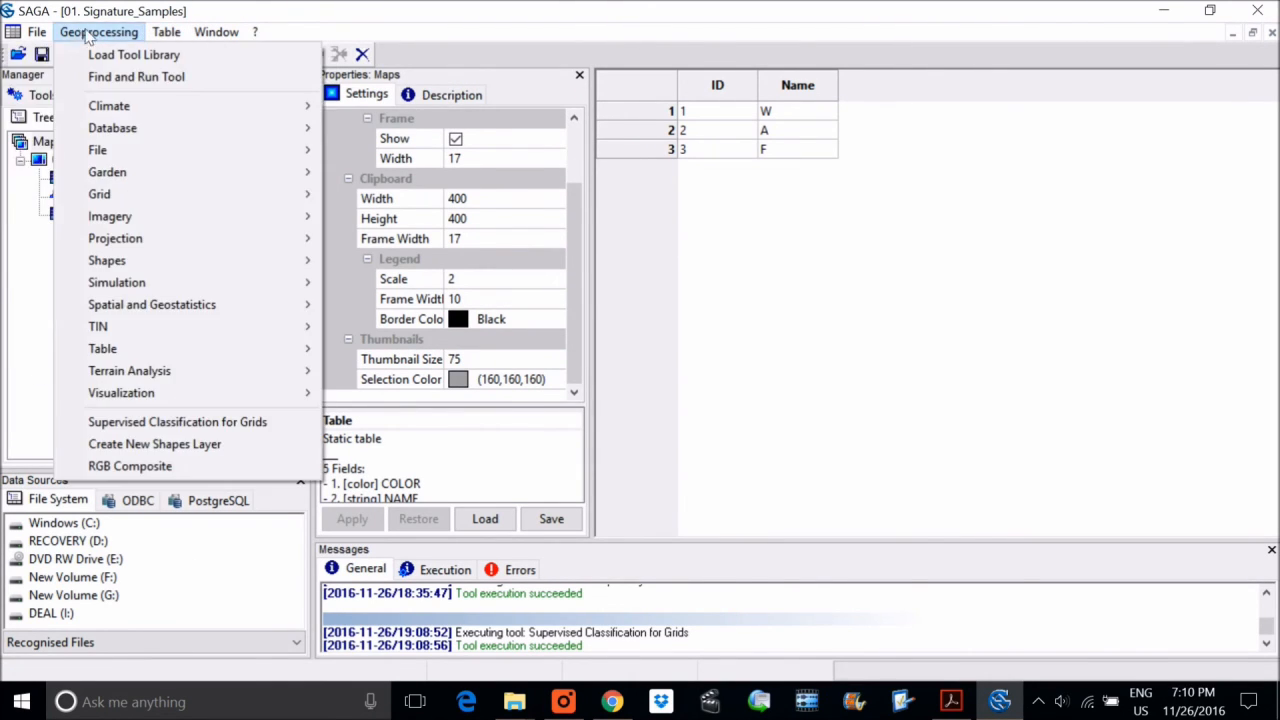
{"action": "left_click", "coordinate": [33, 258]}
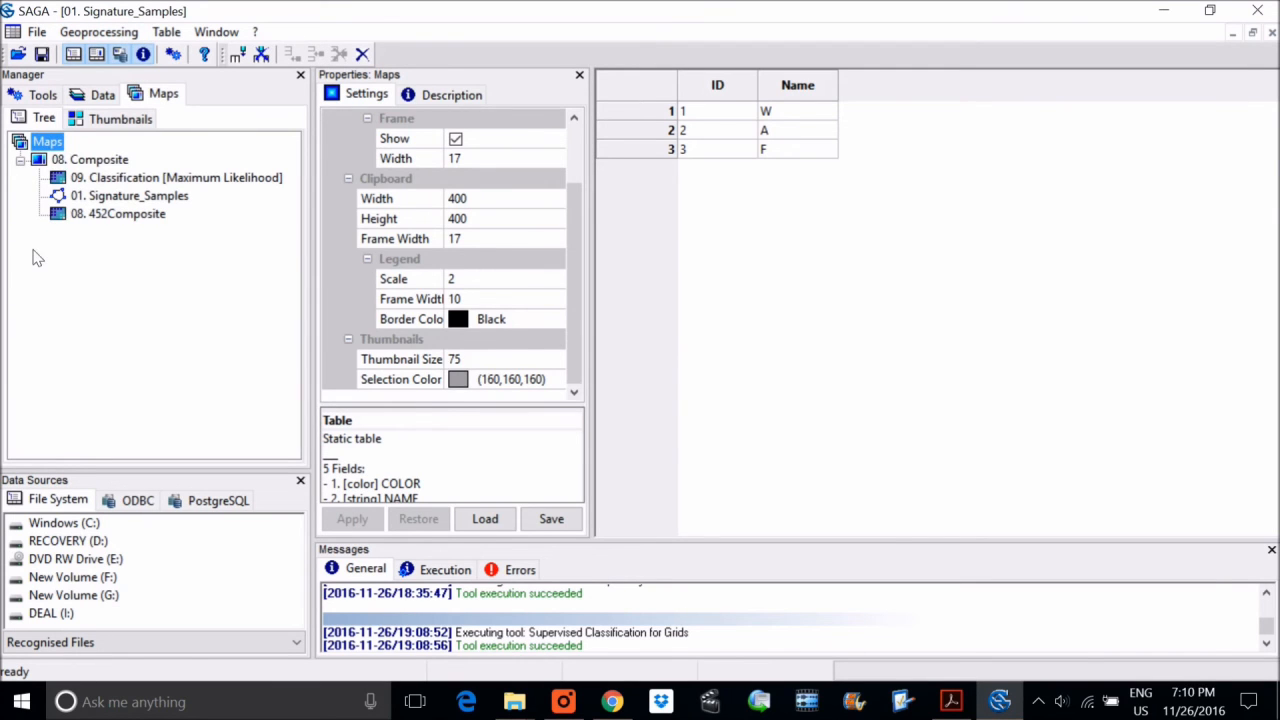
Show the print layout of the 08. Composite map.
{"action": "key", "text": "Down"}
{"action": "right_click", "coordinate": [107, 160]}
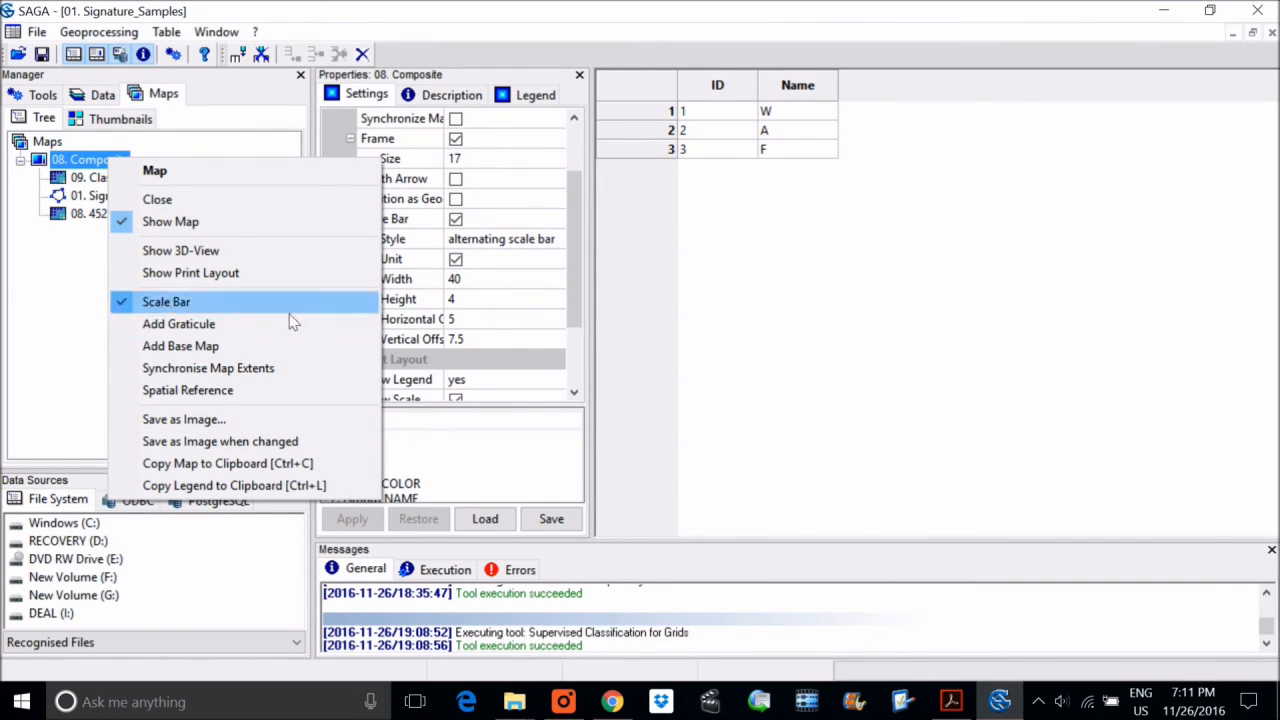
{"action": "left_click", "coordinate": [214, 273]}
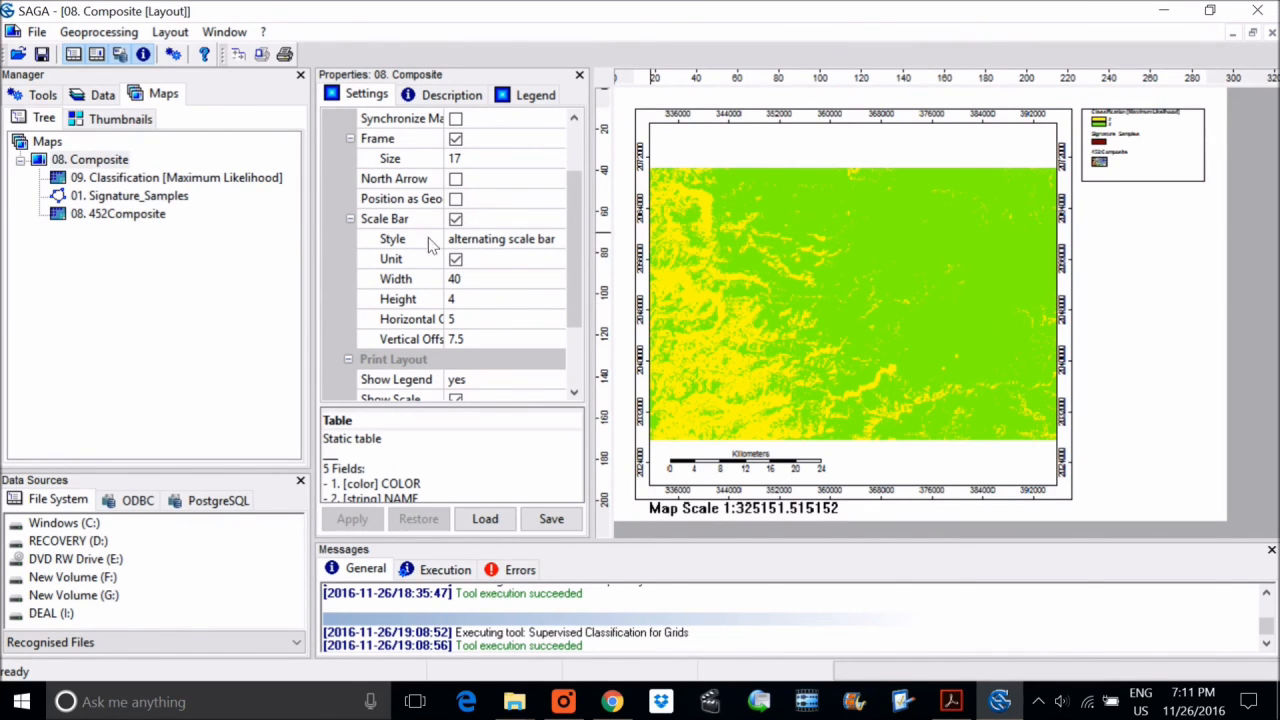
Hide the 01. Signature_Samples layer in the 08. Composite map.
{"action": "left_click", "coordinate": [128, 180]}
{"action": "left_click", "coordinate": [131, 197]}
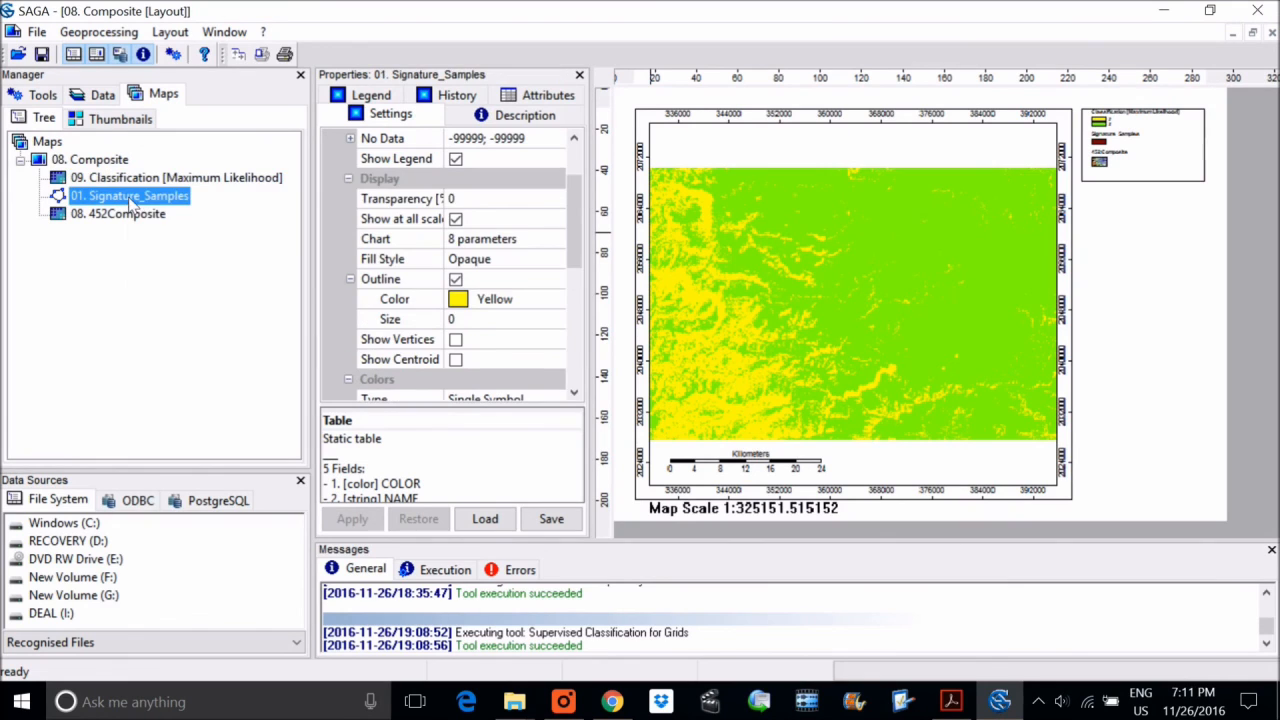
{"action": "right_click", "coordinate": [131, 197]}
{"action": "left_click", "coordinate": [176, 262]}
{"action": "left_click", "coordinate": [113, 222]}
{"action": "right_click", "coordinate": [113, 222]}
{"action": "left_click", "coordinate": [84, 256]}
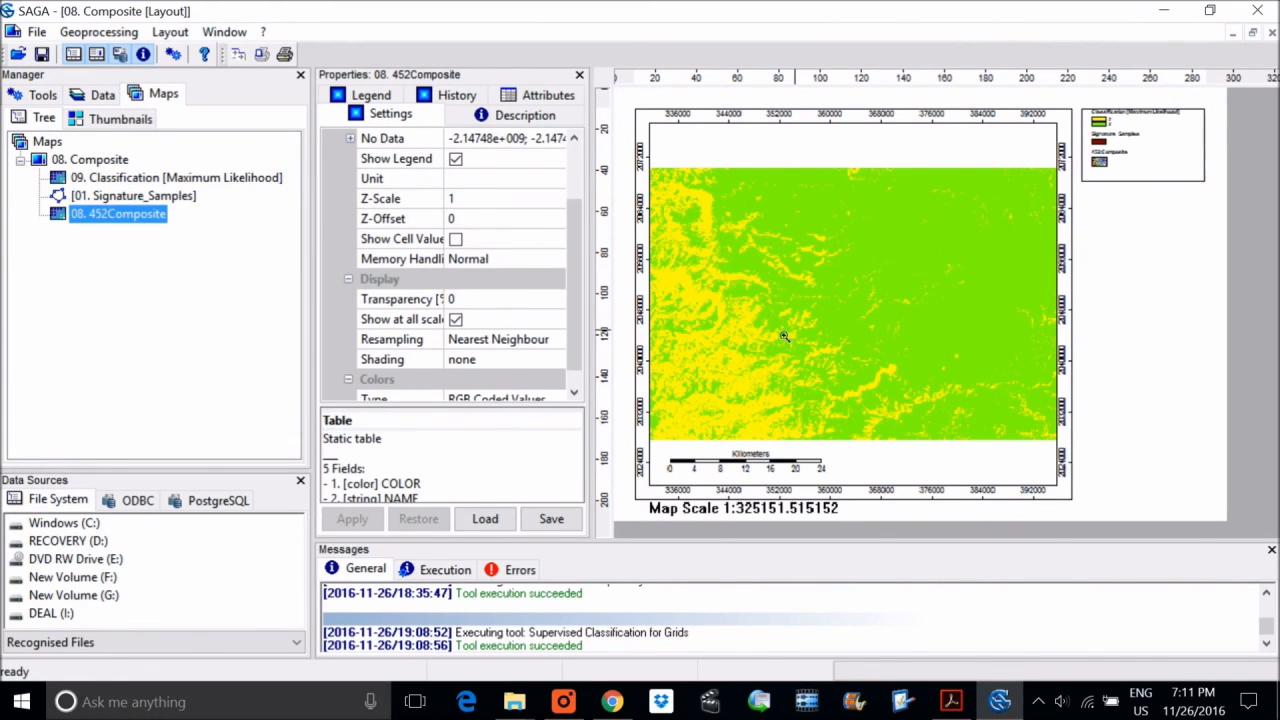
{"action": "right_click", "coordinate": [97, 178]}
{"action": "left_click", "coordinate": [77, 178]}
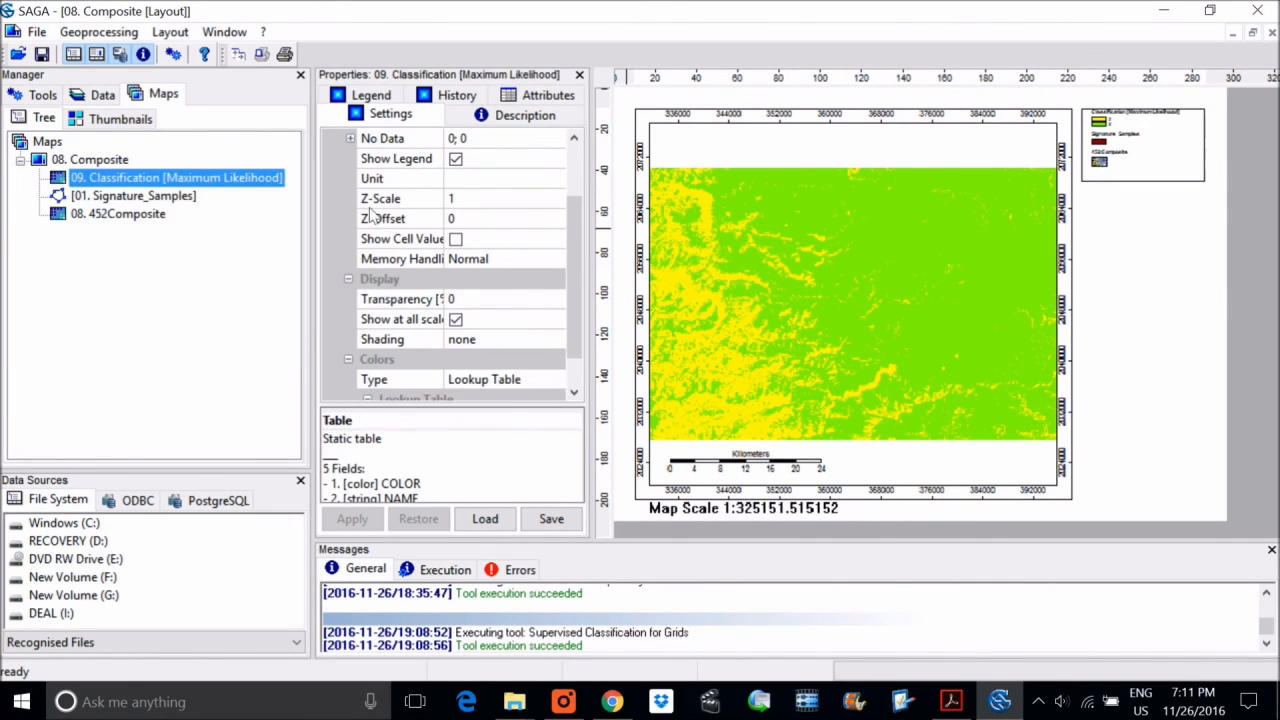
{"action": "right_click", "coordinate": [153, 218]}
{"action": "left_click", "coordinate": [132, 183]}
{"action": "right_click", "coordinate": [128, 179]}
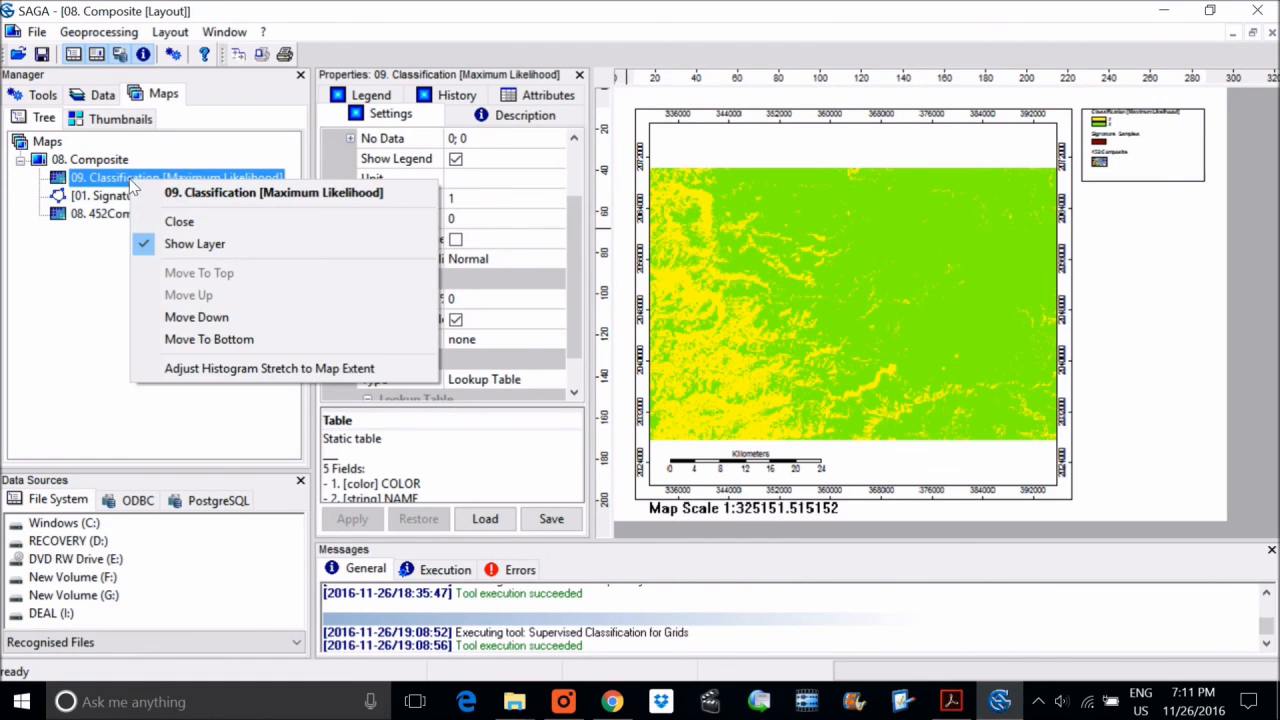
{"action": "left_click", "coordinate": [125, 161]}
{"action": "right_click", "coordinate": [125, 161]}
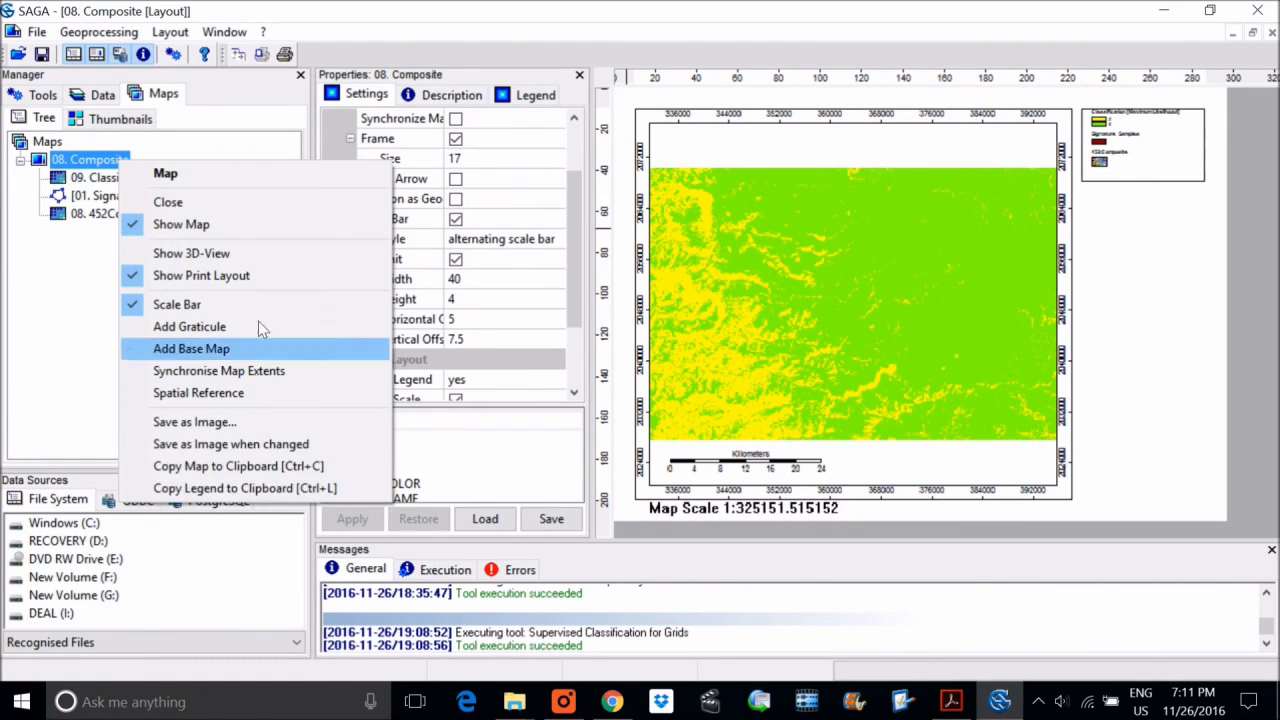
{"action": "left_click", "coordinate": [215, 428]}
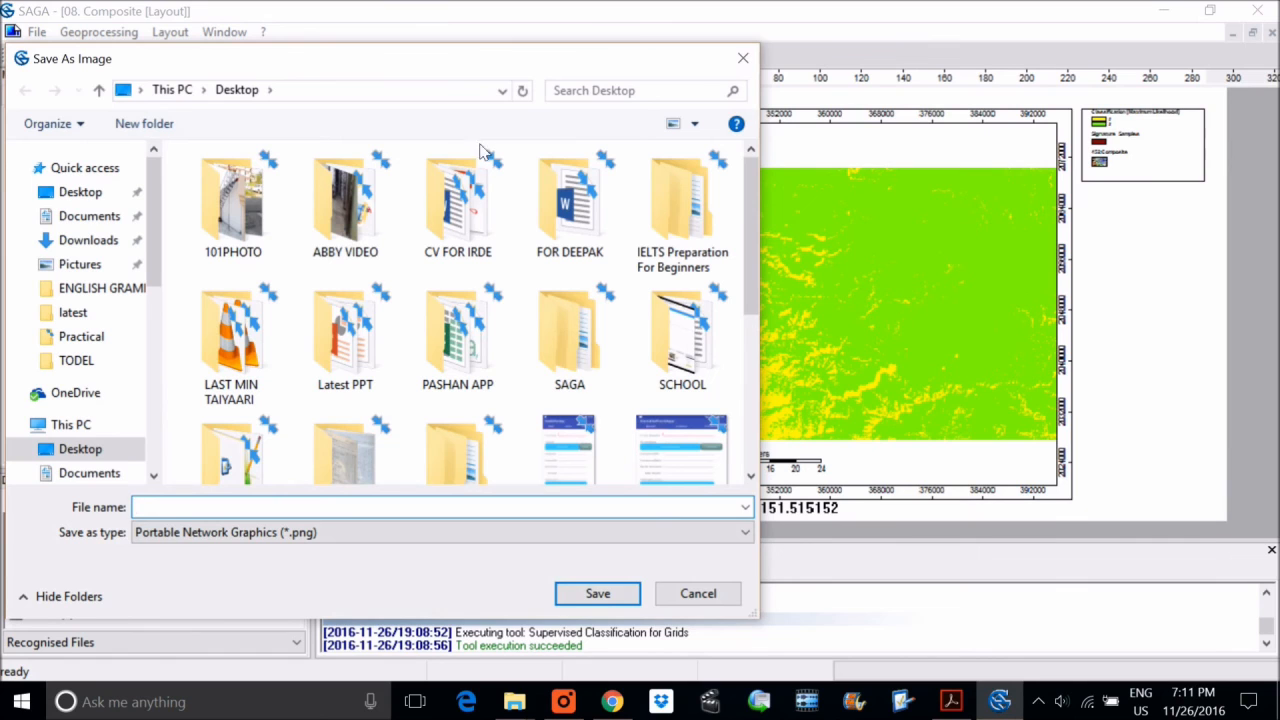
{"action": "left_click", "coordinate": [743, 58]}
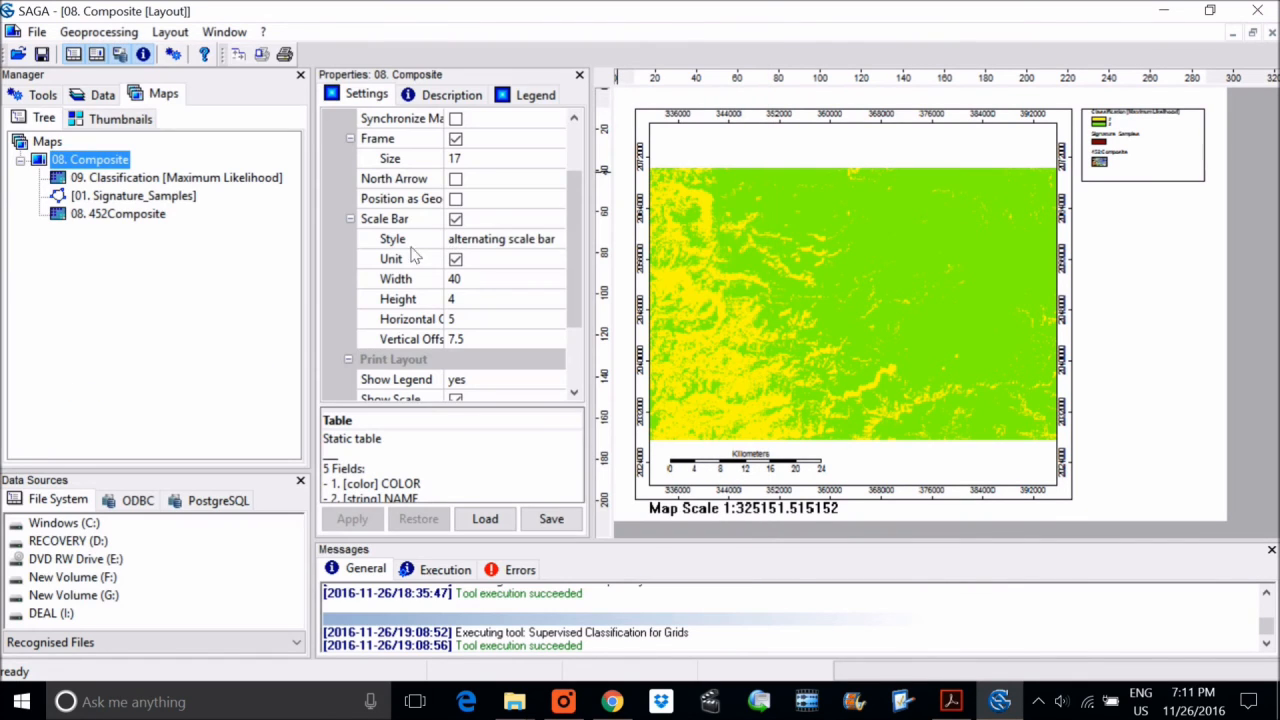
Enable the north arrow in the settings of the 08. Composite map and apply the change to the print layout.
{"action": "scroll", "coordinate": [455, 178], "scroll_direction": "up", "scroll_amount": 1}
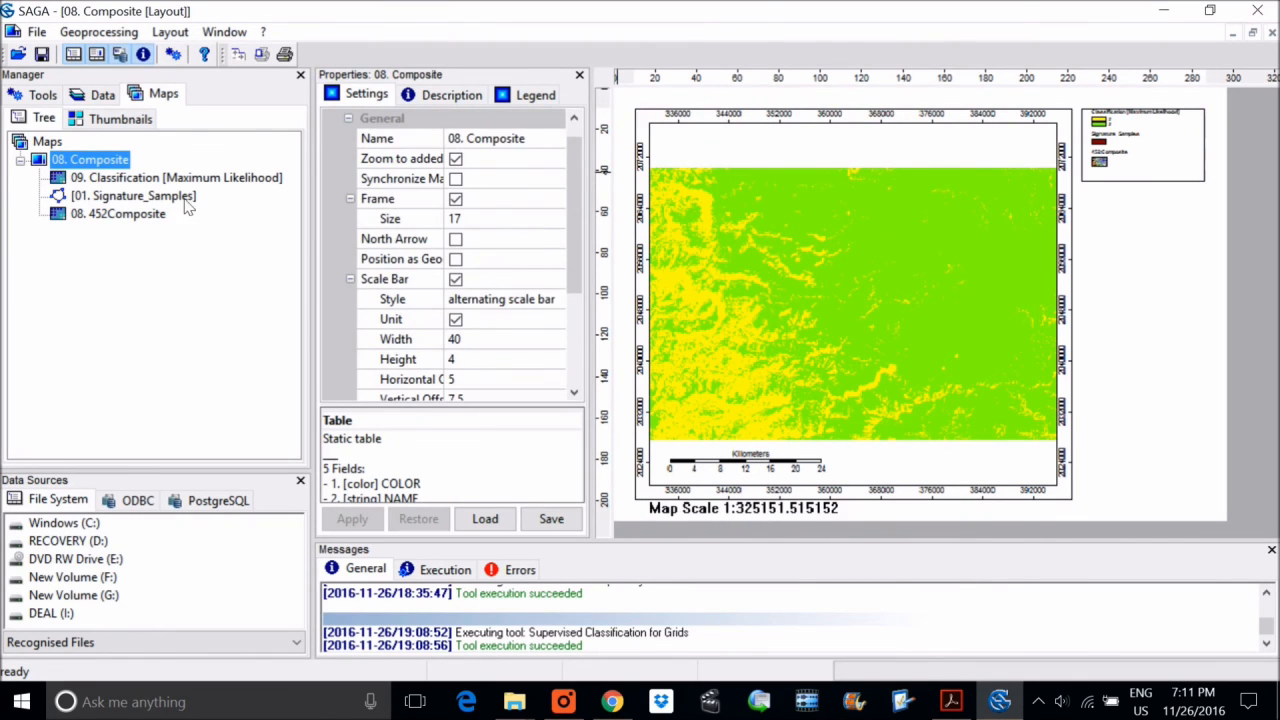
{"action": "left_click", "coordinate": [455, 239]}
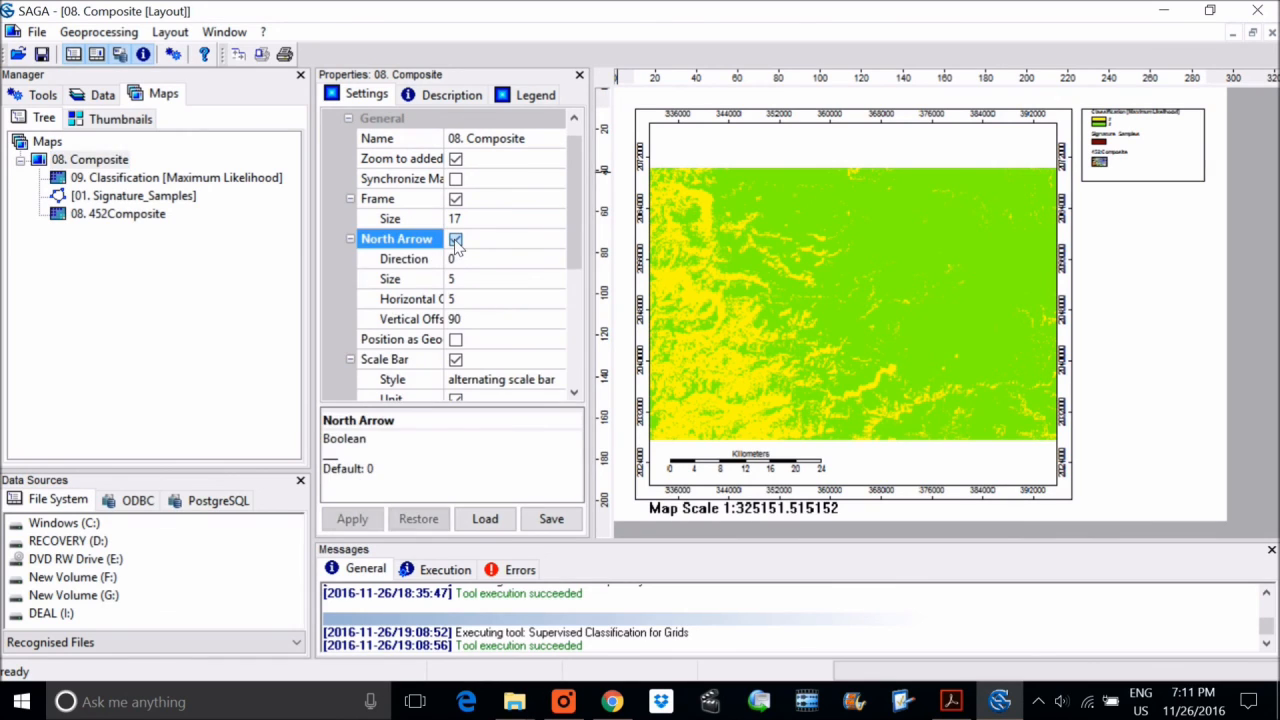
{"action": "scroll", "coordinate": [480, 286], "scroll_direction": "down", "scroll_amount": 4}
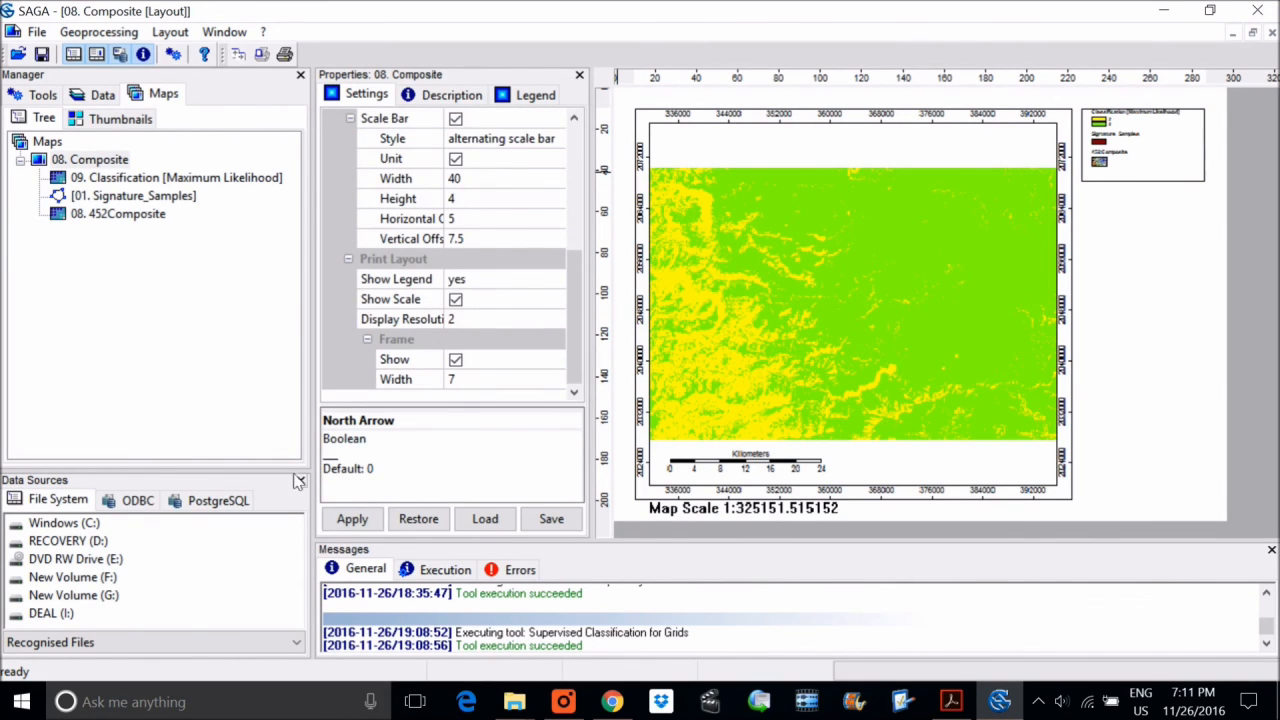
{"action": "left_click", "coordinate": [353, 519]}
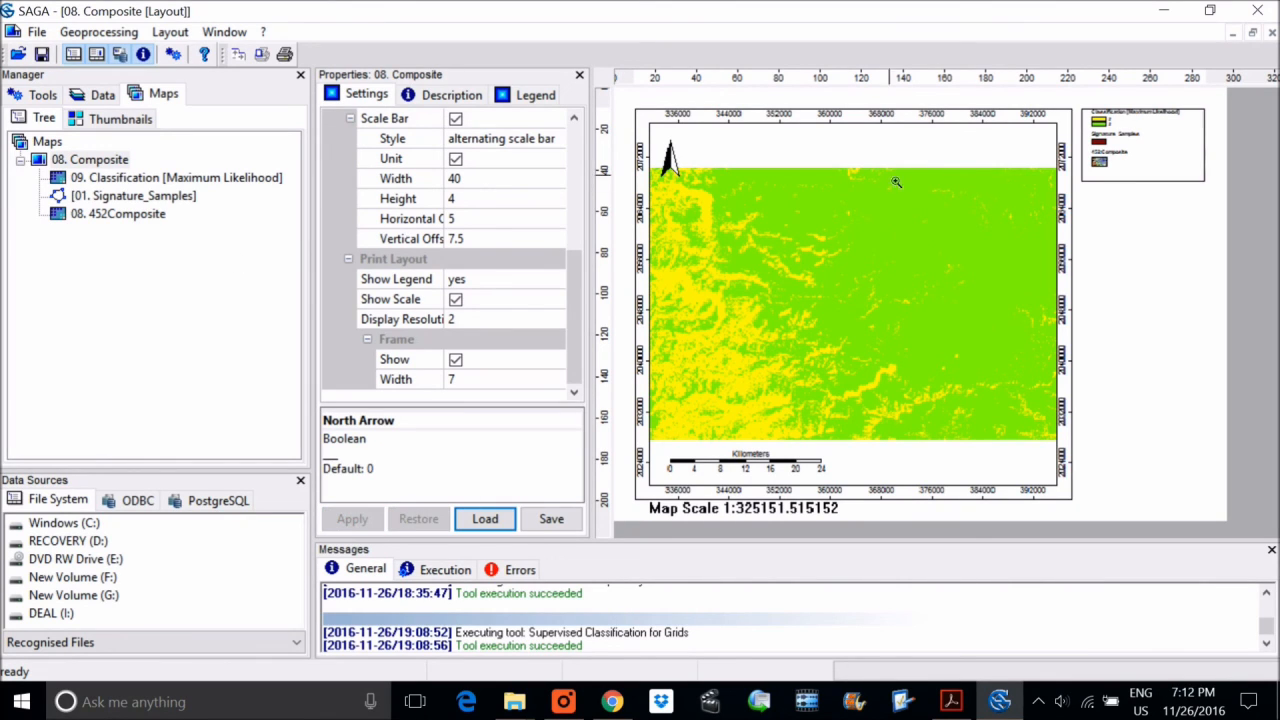
Open the print preview of the 08. Composite layout and start printing it.
{"action": "left_click", "coordinate": [160, 34]}
{"action": "left_click", "coordinate": [172, 33]}
{"action": "left_click", "coordinate": [178, 34]}
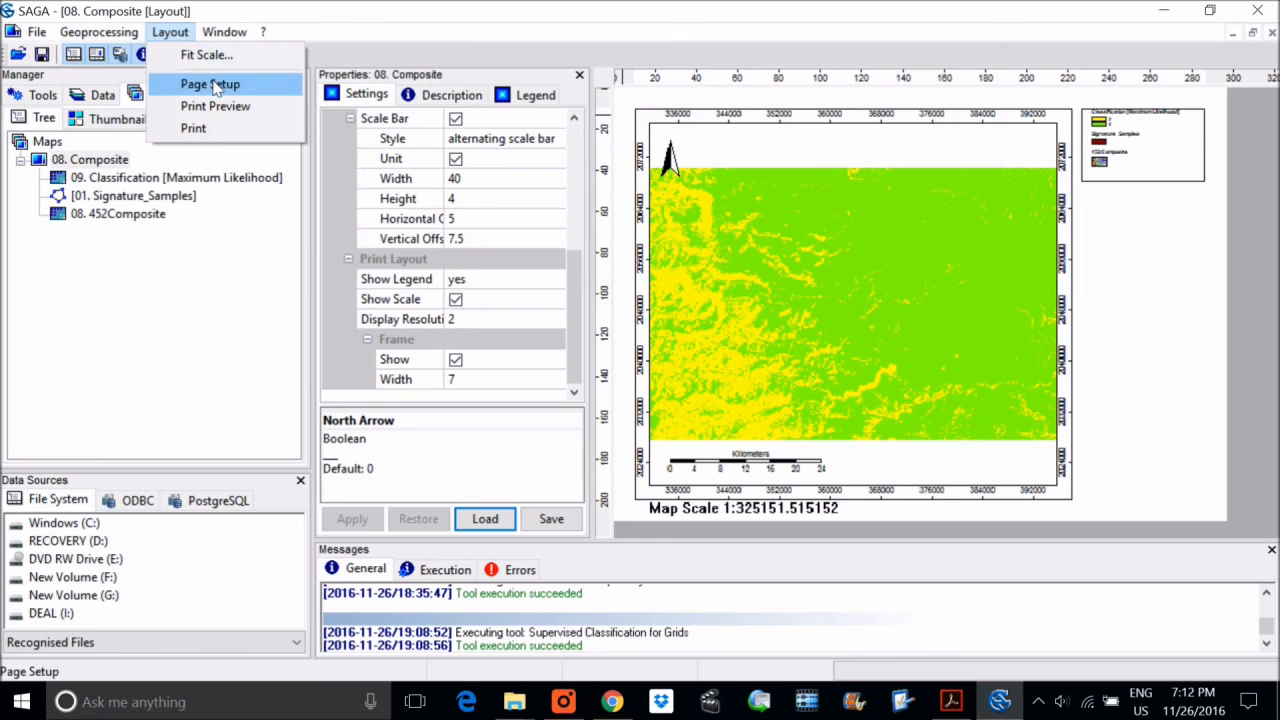
{"action": "left_click", "coordinate": [246, 109]}
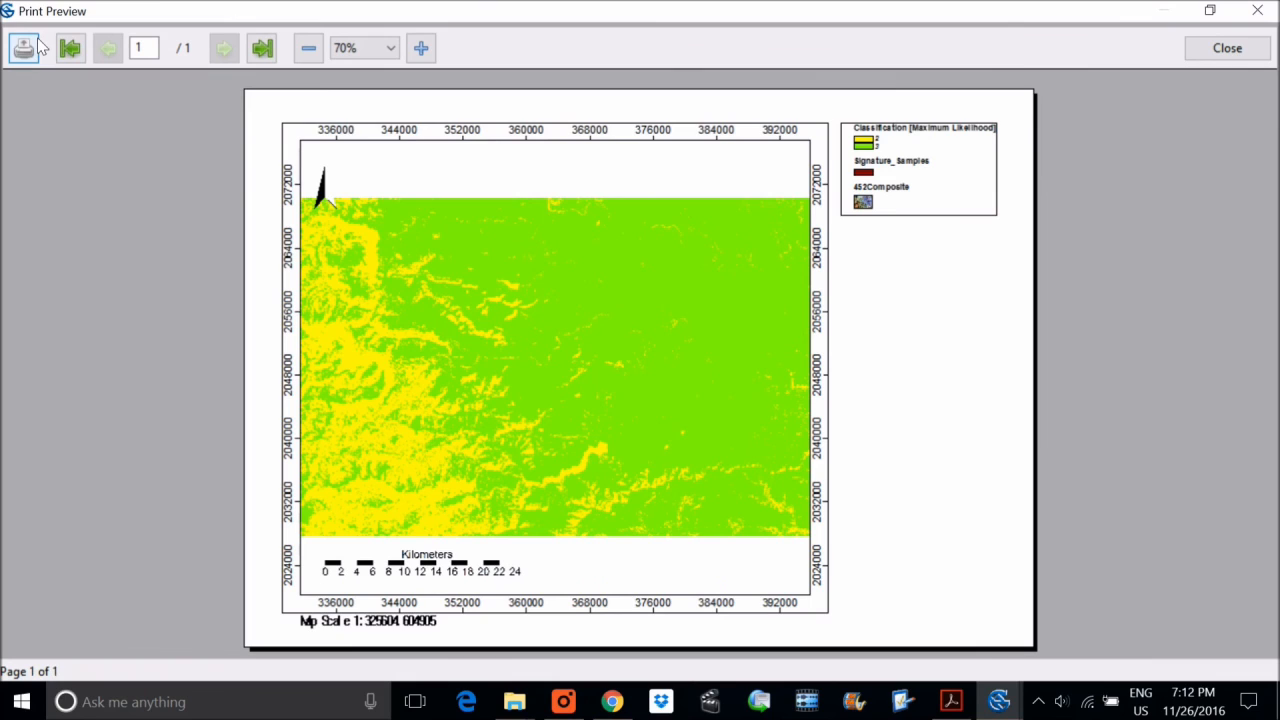
{"action": "left_click", "coordinate": [24, 47]}
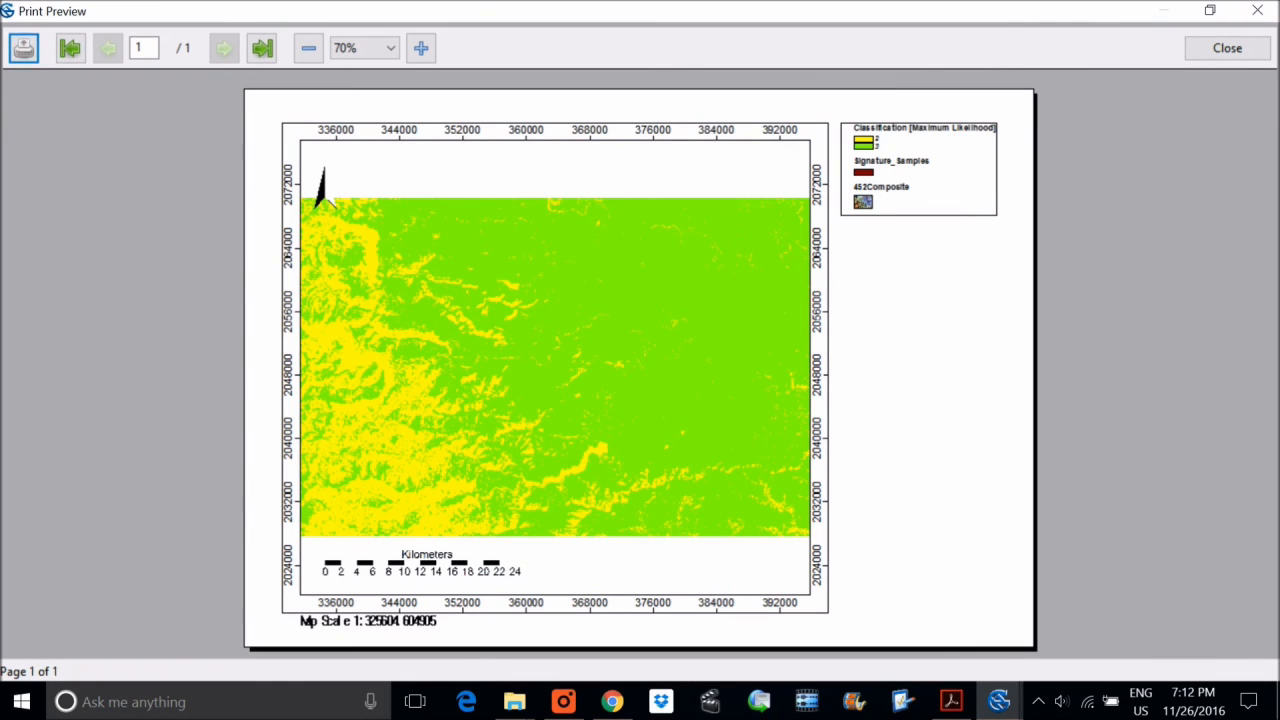